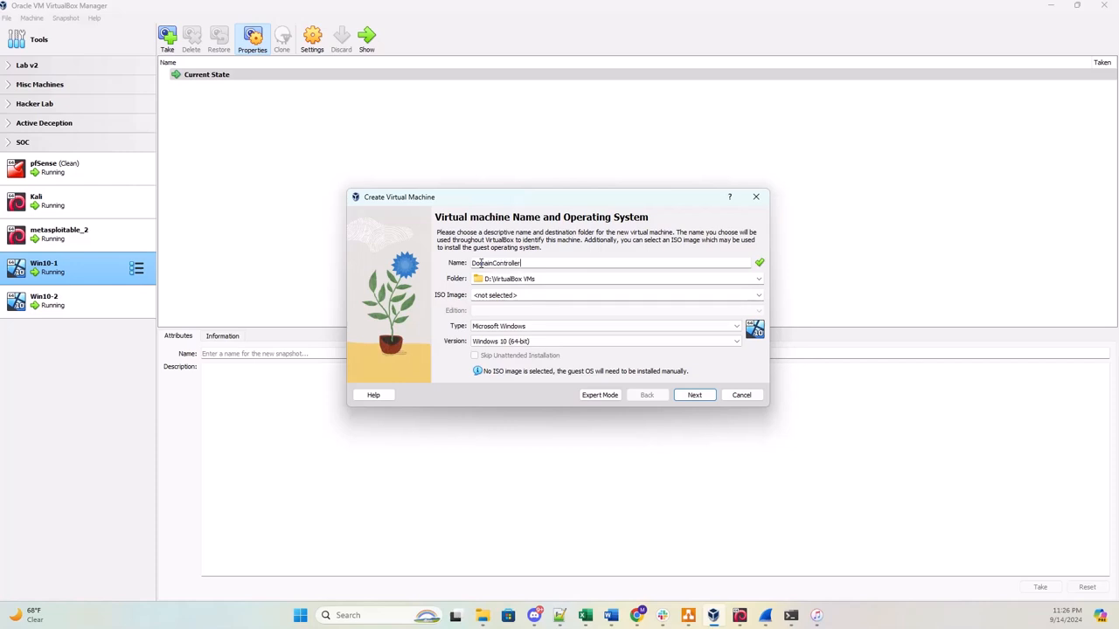
Set the machine folder to D:\Red Pill Course.
left_click(758, 279)
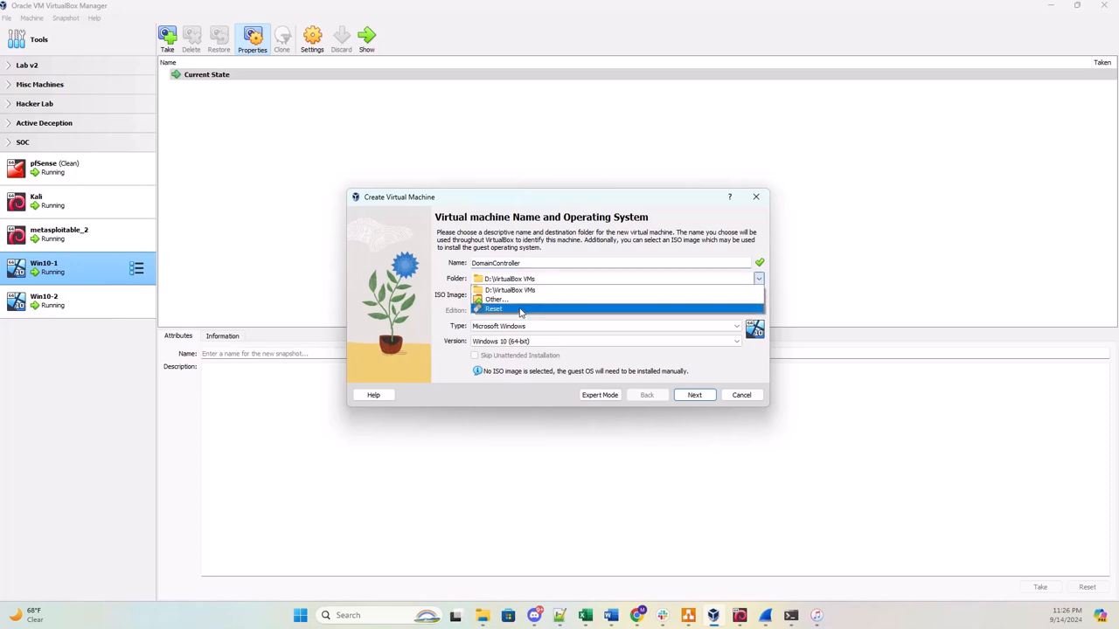
left_click(496, 299)
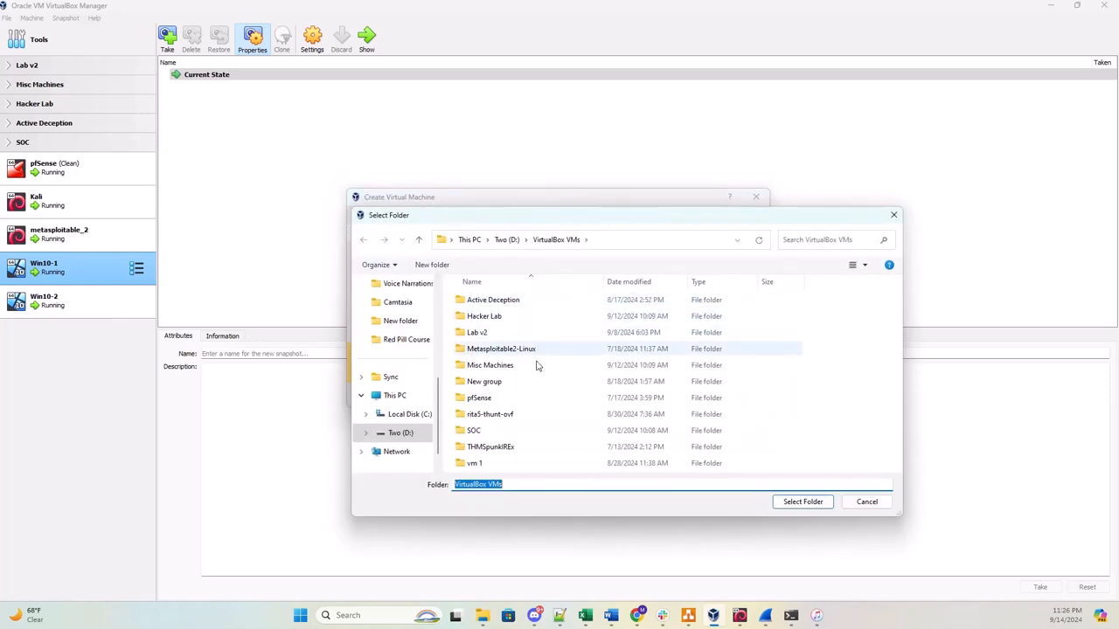
left_click(507, 240)
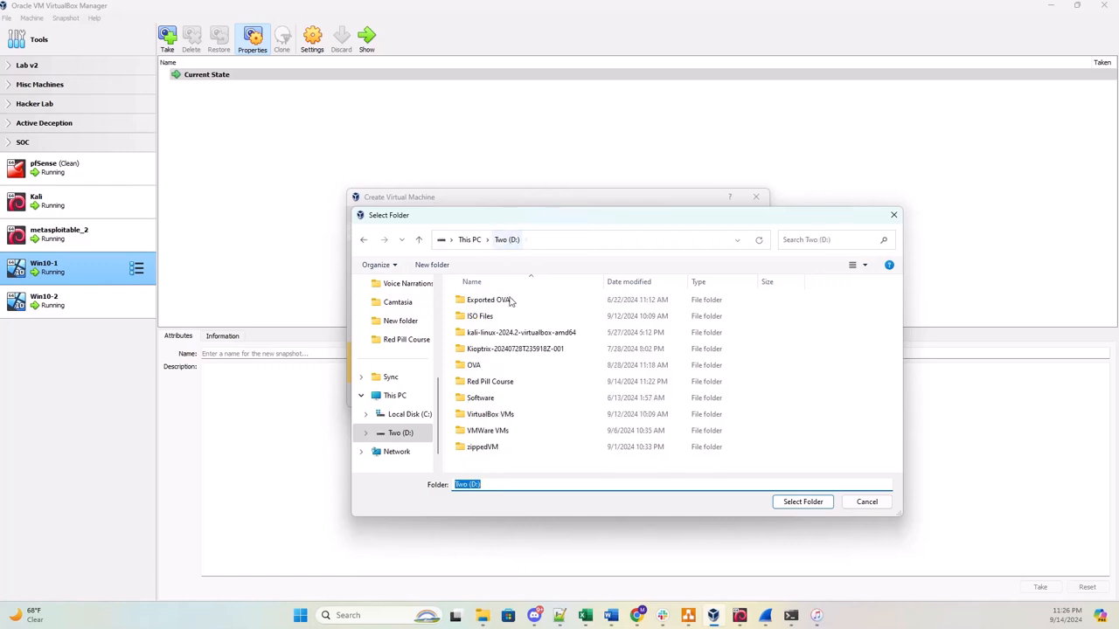
left_click(517, 382)
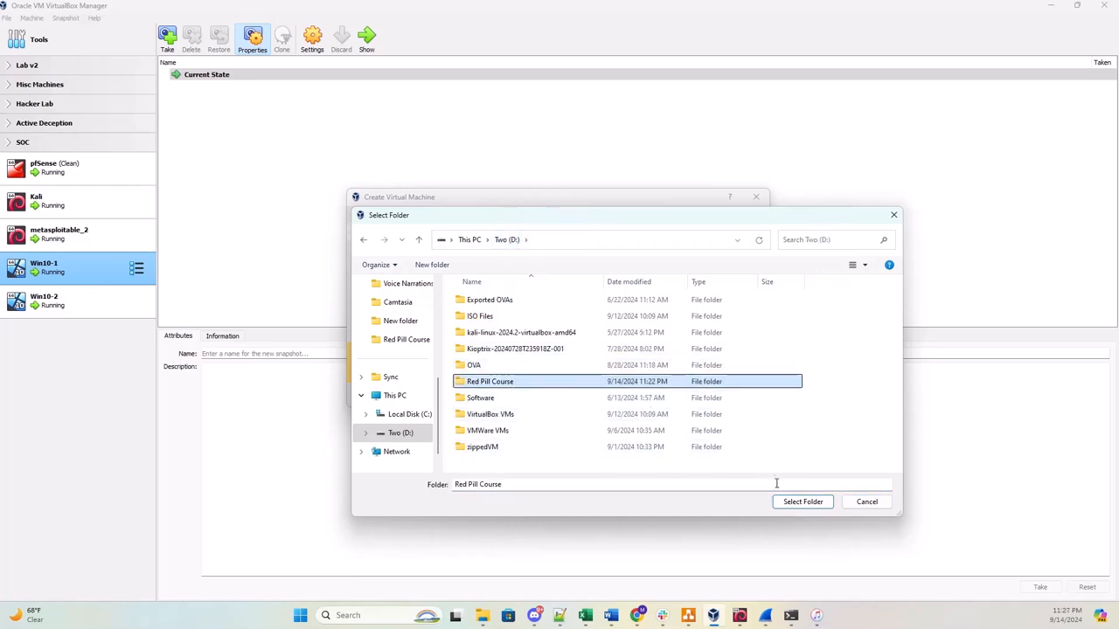
left_click(801, 502)
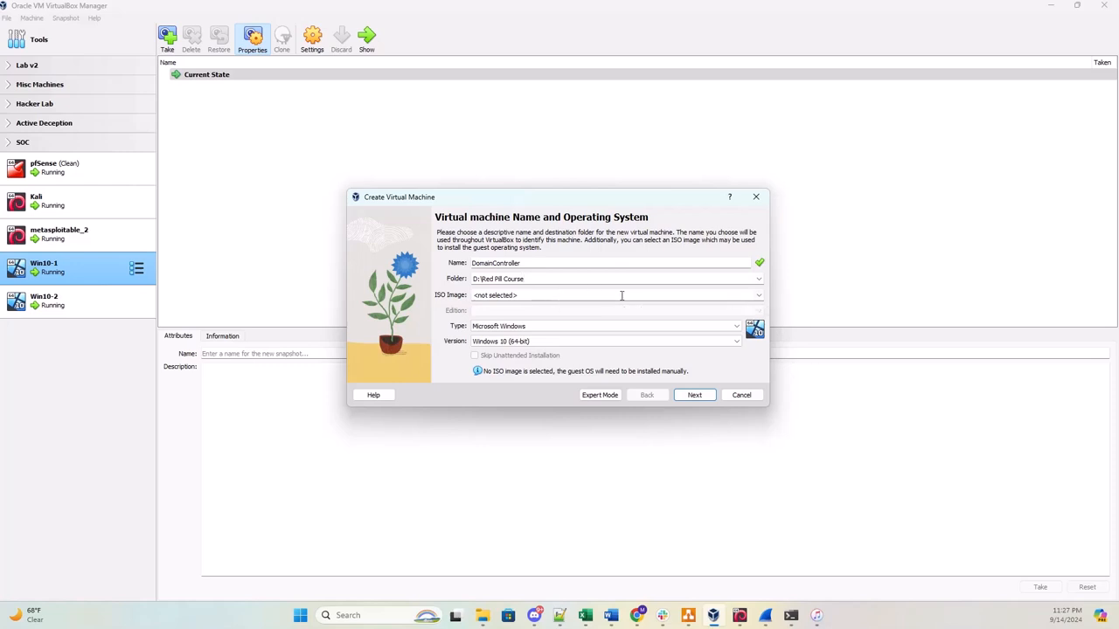
Attach the SERVER_EVAL_x64FRE_en-us.iso image and skip unattended installation.
left_click(759, 296)
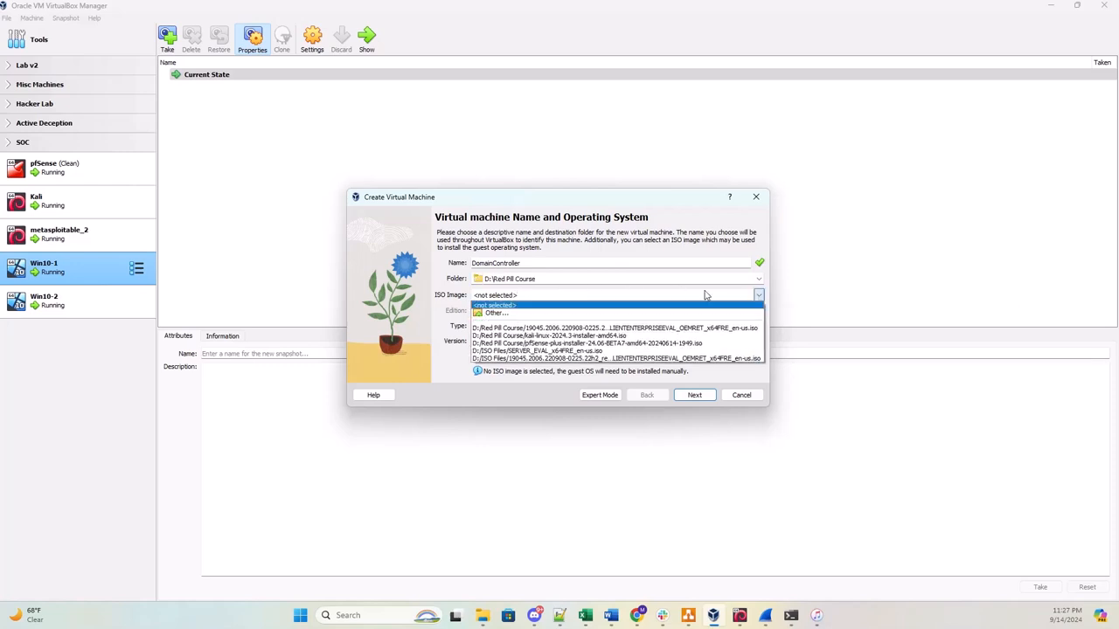
left_click(496, 313)
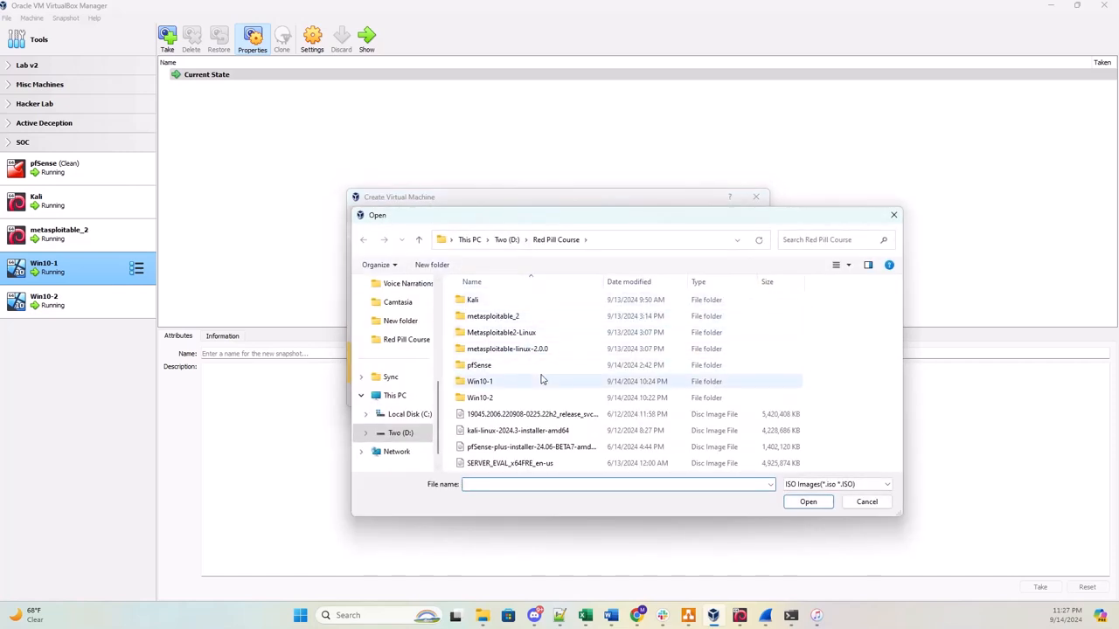
left_click(519, 465)
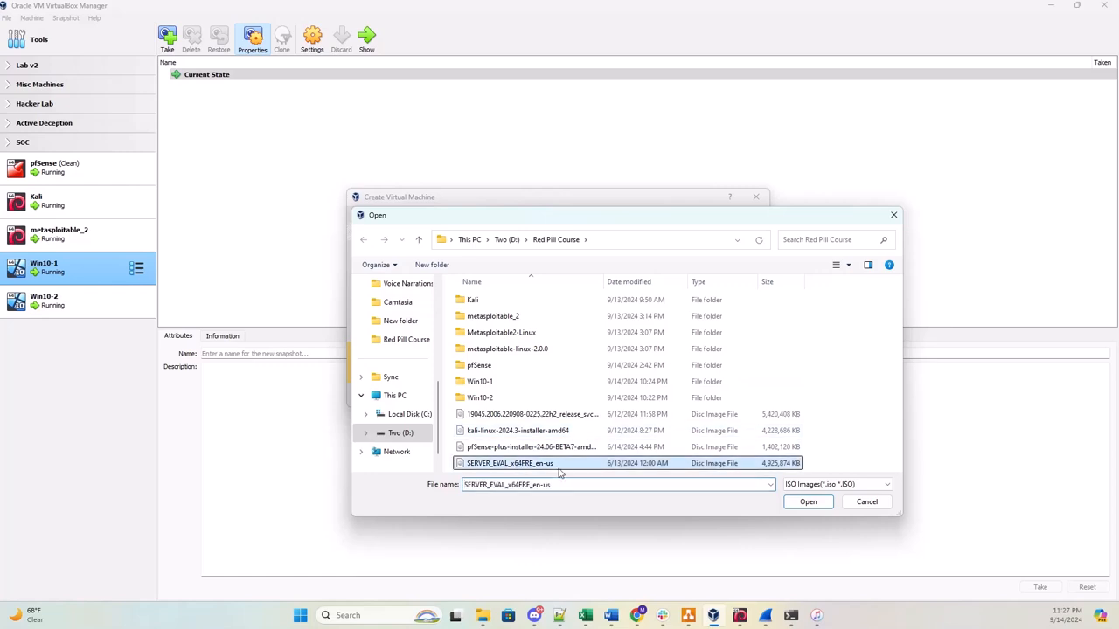
left_click(807, 503)
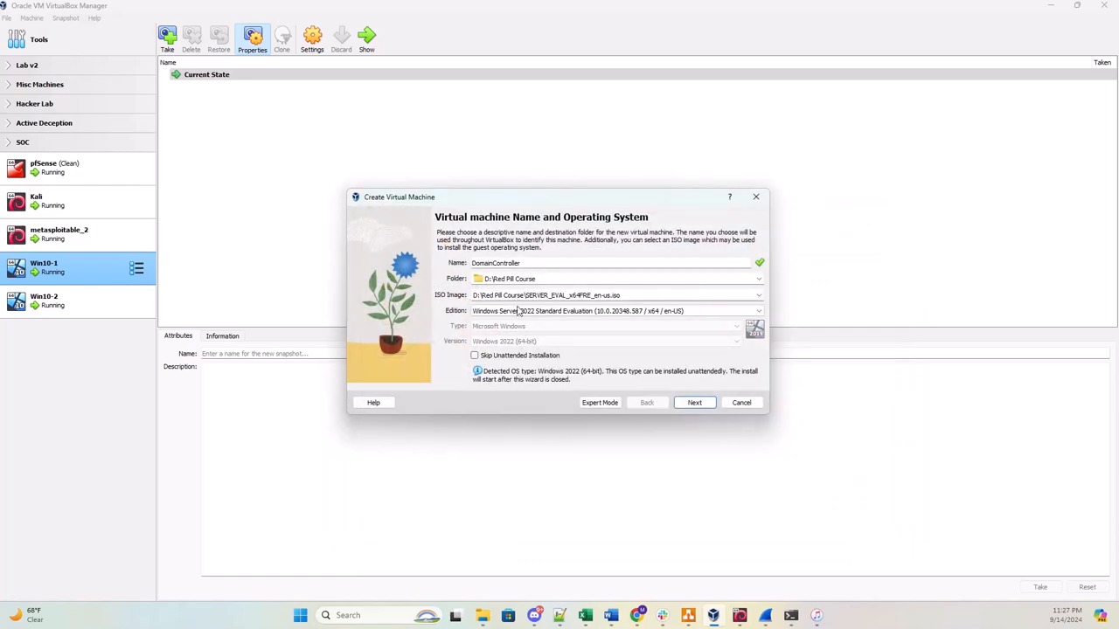
left_click(474, 356)
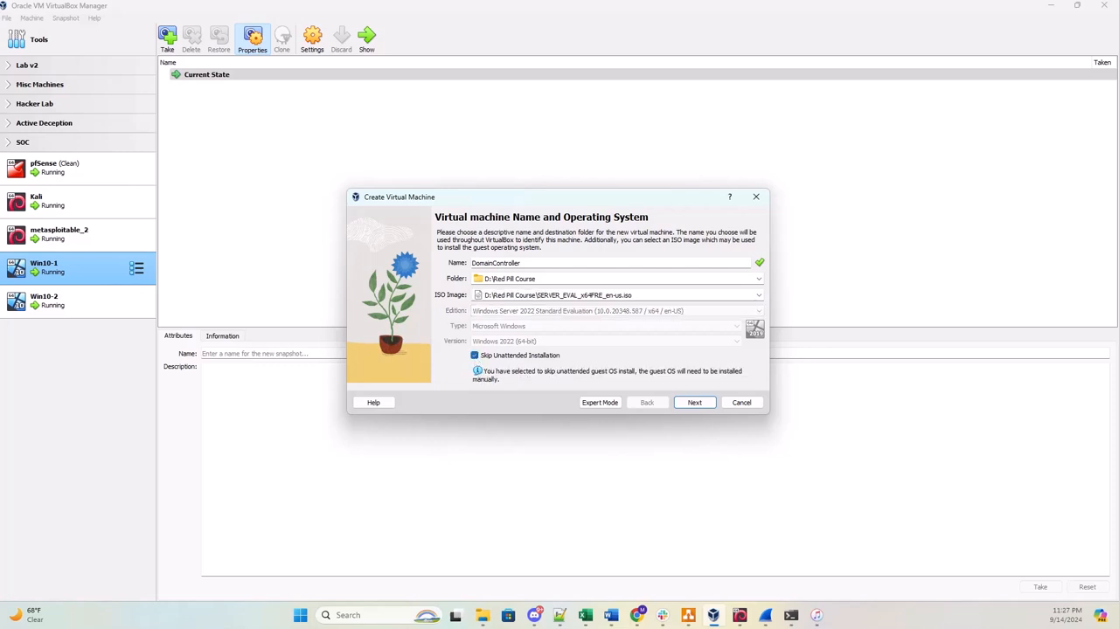
Give the VM 4096 MB memory and 2 processors, keep the 50 GB disk, and create DomainController.
left_click(695, 404)
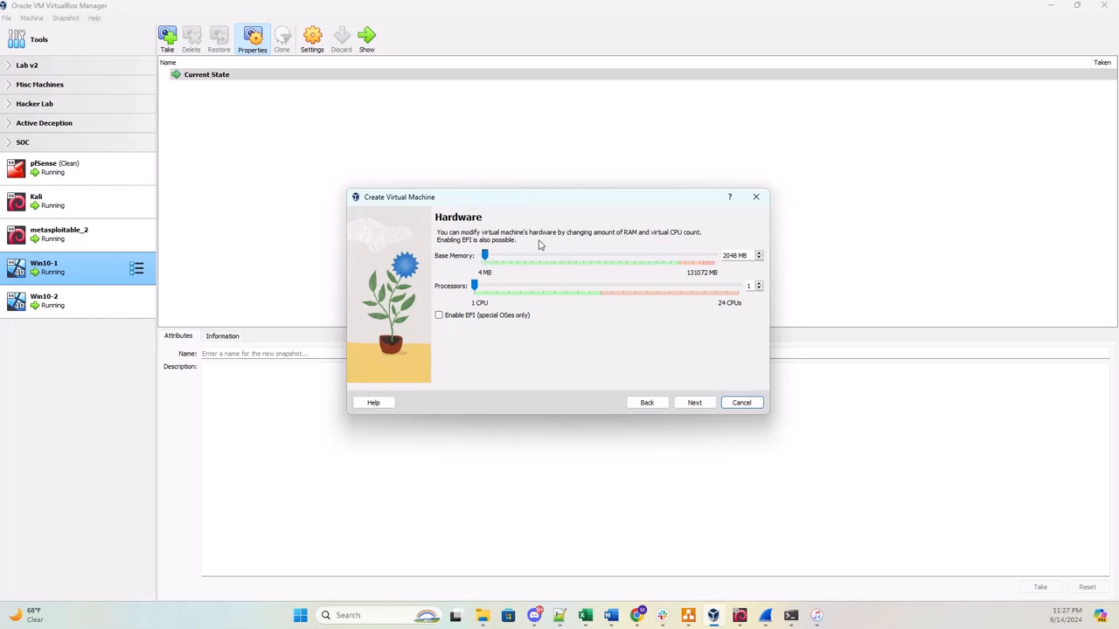
left_click_drag(485, 255, 489, 256)
left_click_drag(474, 288, 486, 288)
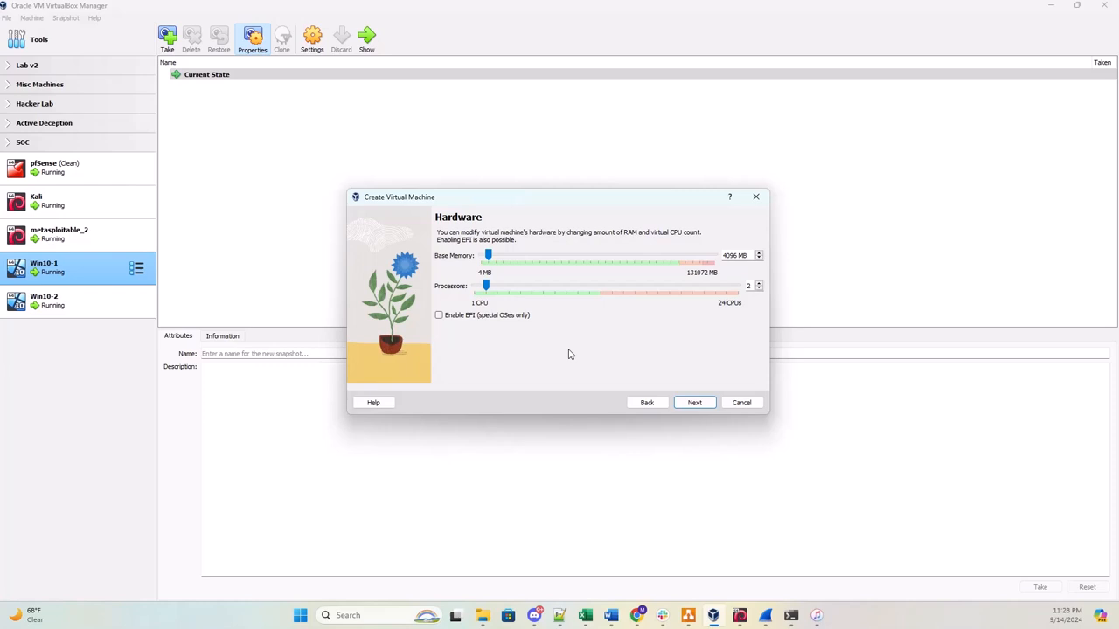
left_click(691, 403)
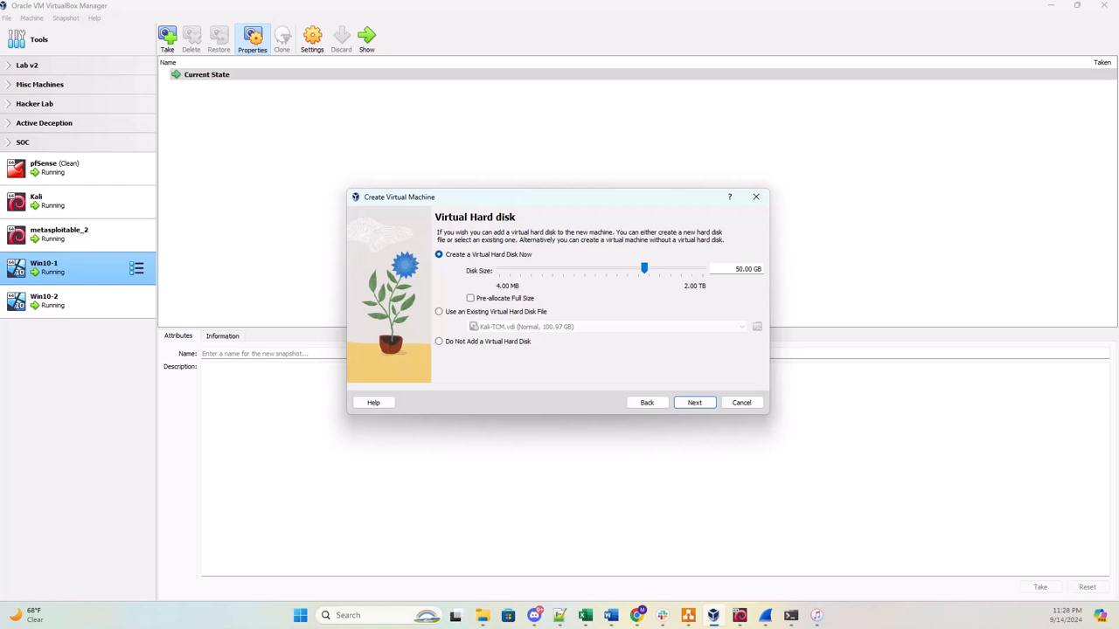
left_click(692, 403)
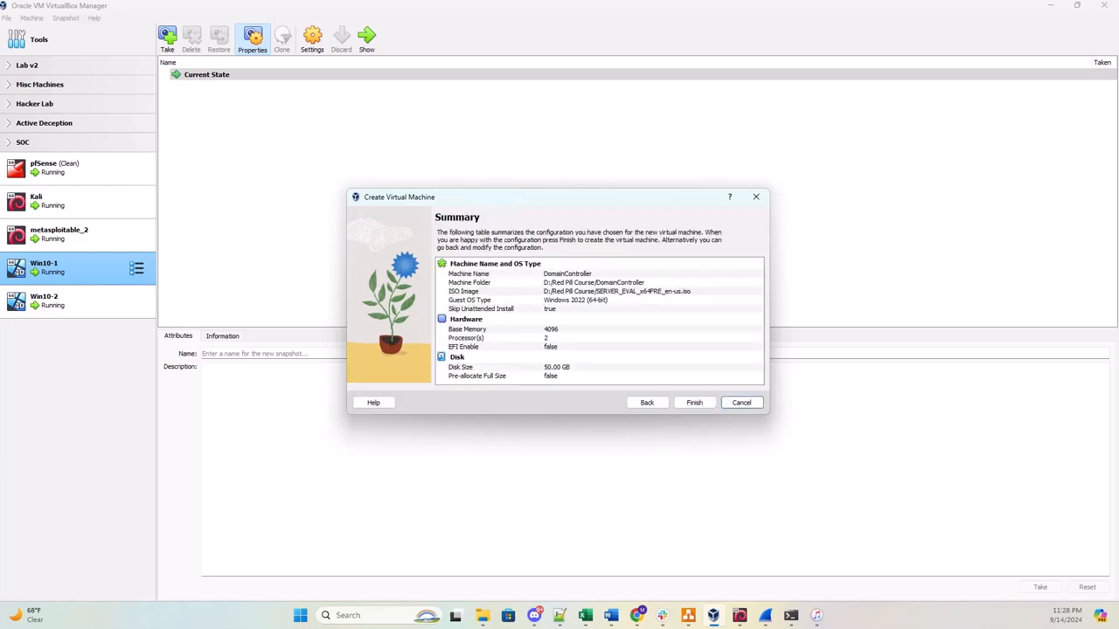
left_click(692, 403)
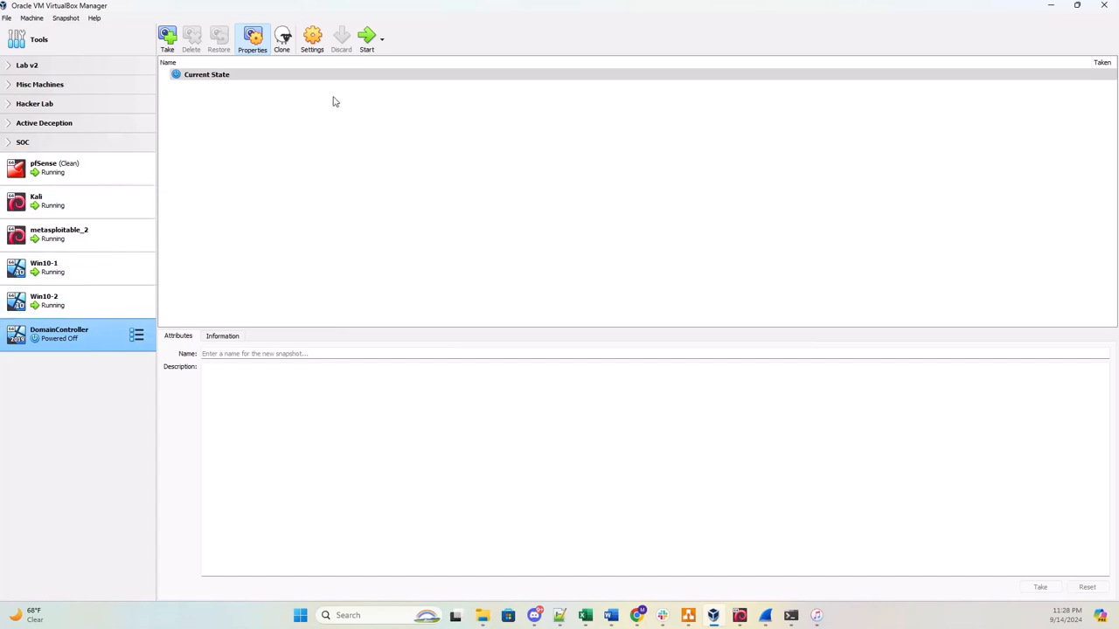
Attach DomainController's network adapter to the internal network LAN 1.
left_click(311, 37)
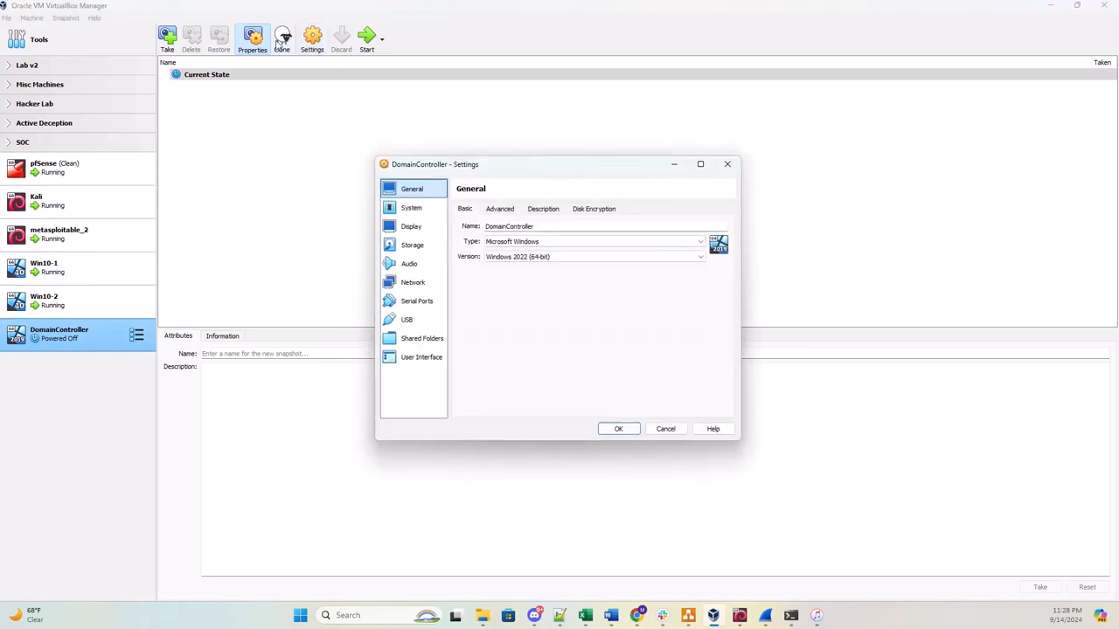
left_click(390, 283)
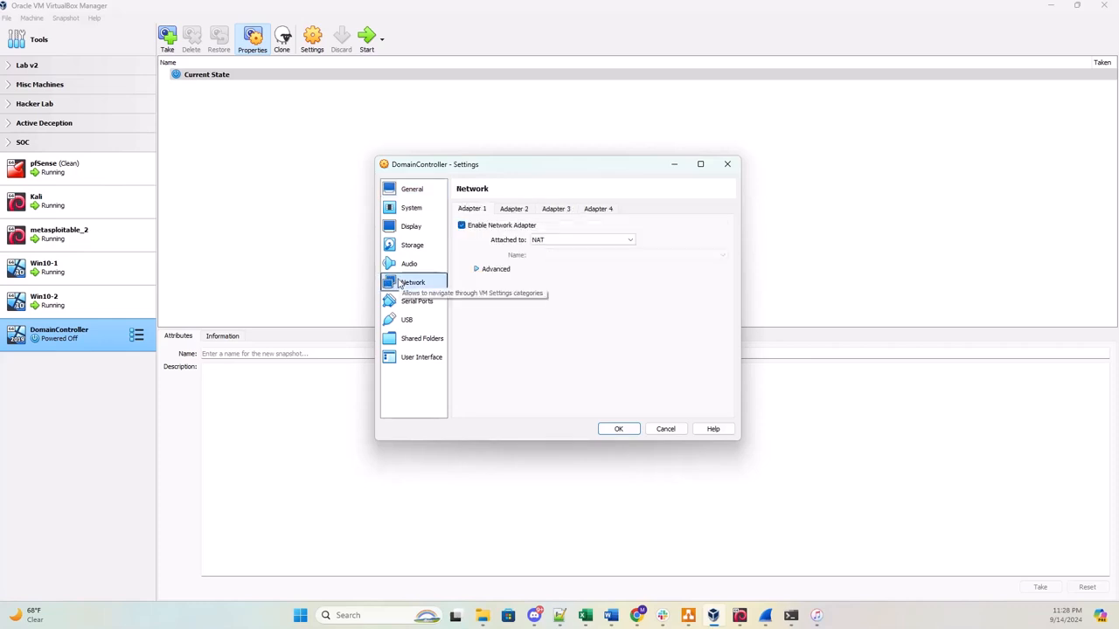
left_click(557, 243)
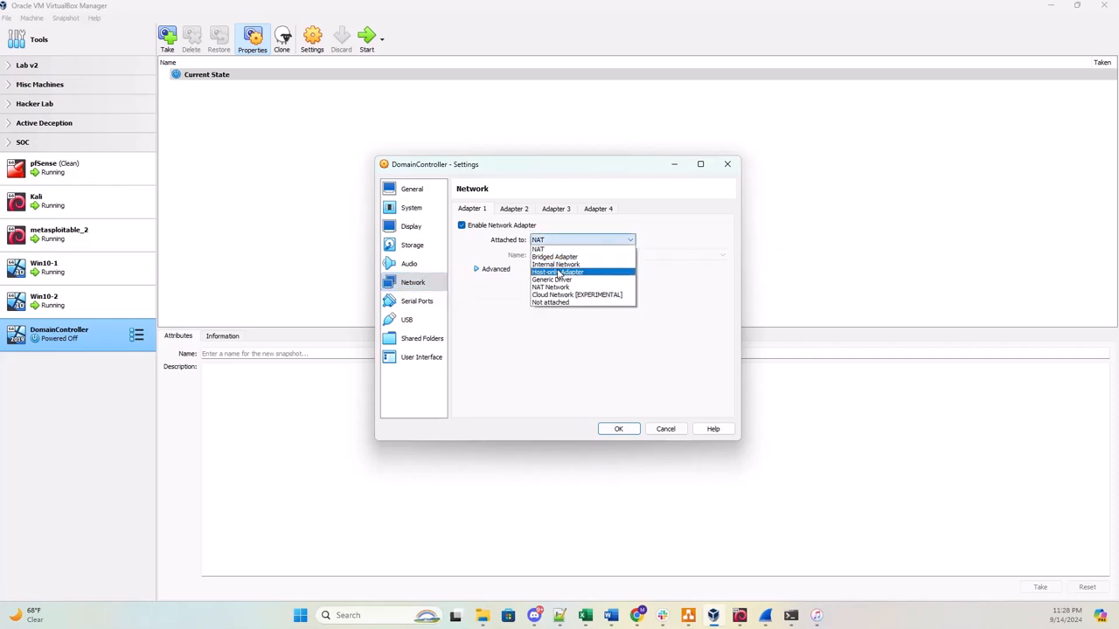
left_click(557, 268)
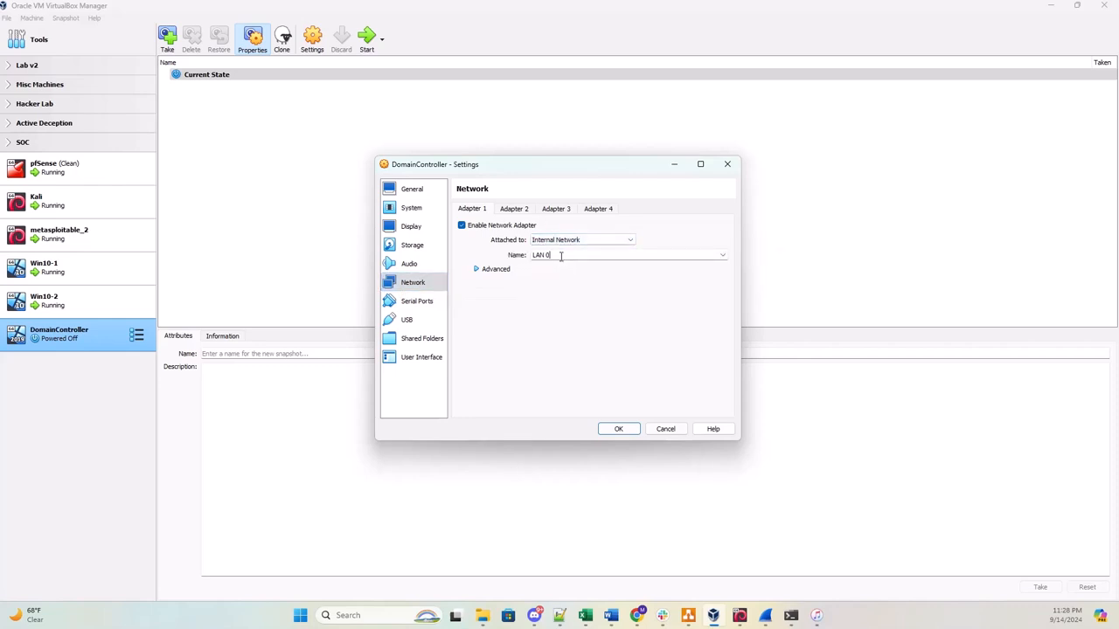
left_click(722, 254)
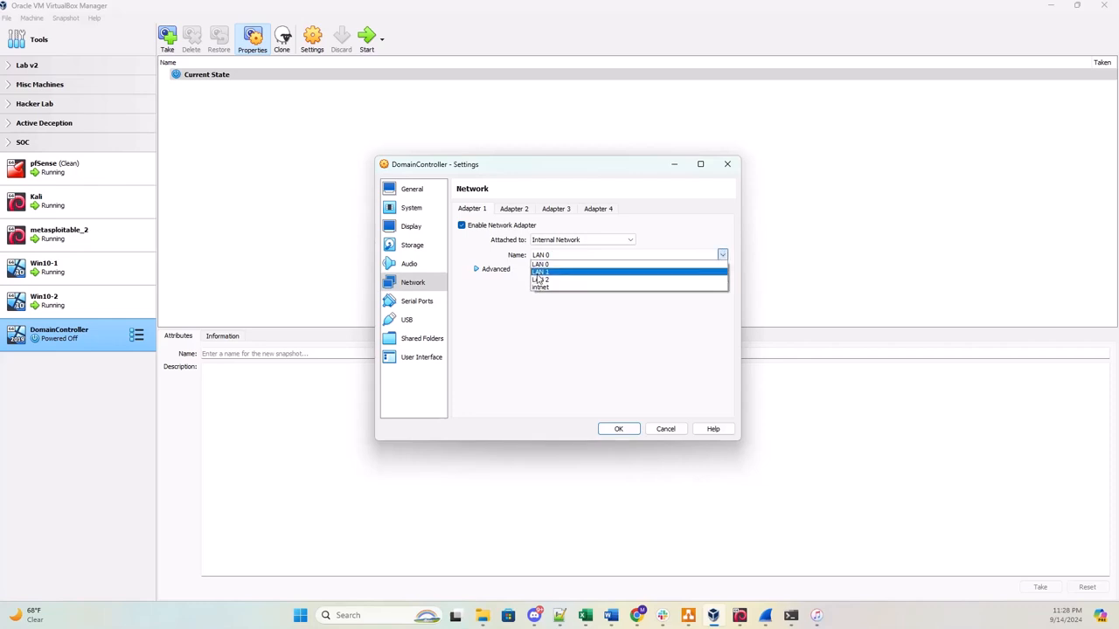
left_click(538, 273)
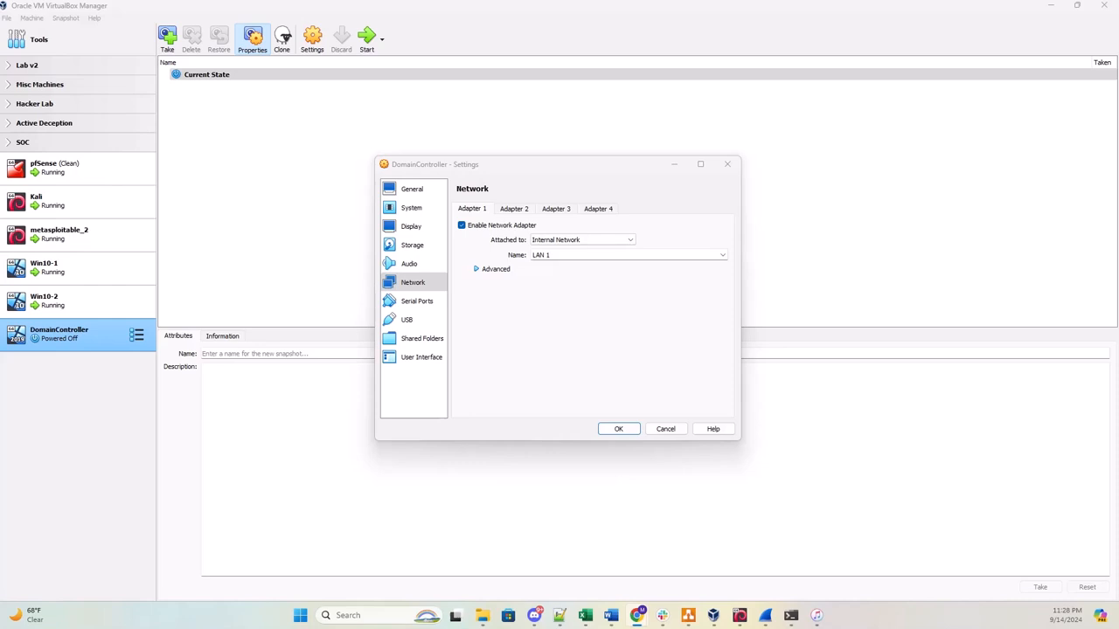
Remove floppy from the boot order, put Hard Disk then Optical first, and save.
left_click(399, 212)
left_click(523, 257)
left_click(553, 281)
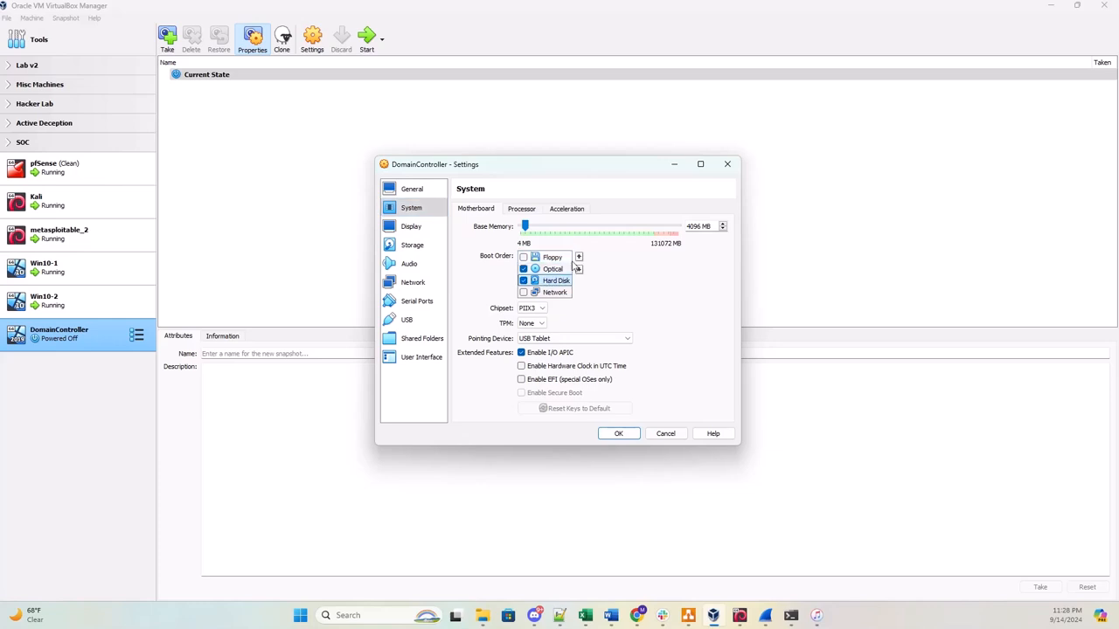
left_click(579, 258)
left_click(579, 258)
left_click(553, 281)
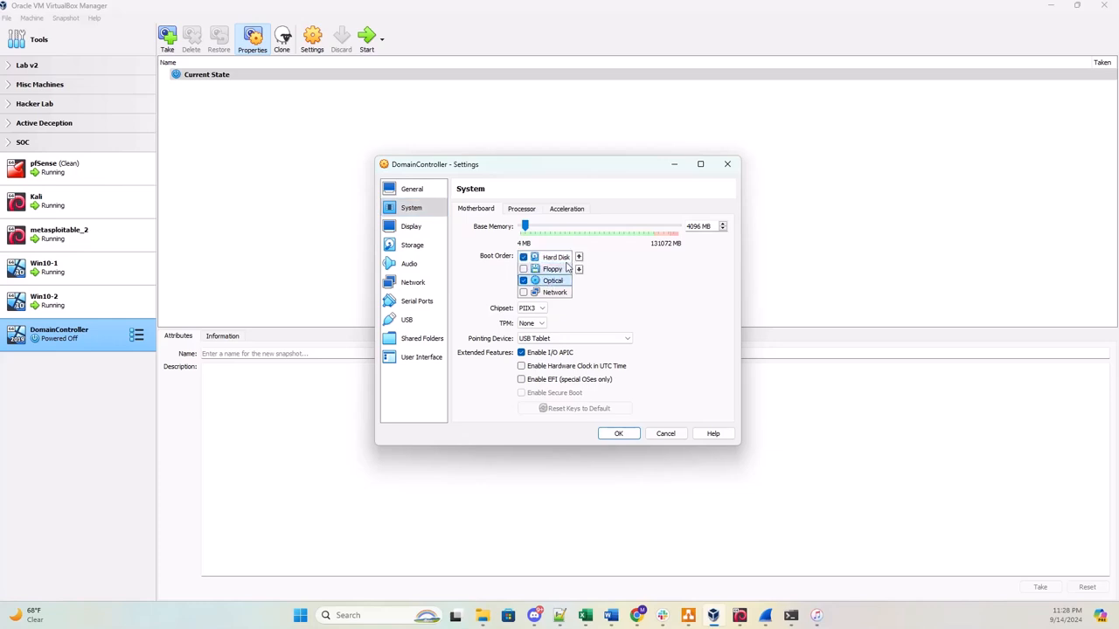
left_click(578, 258)
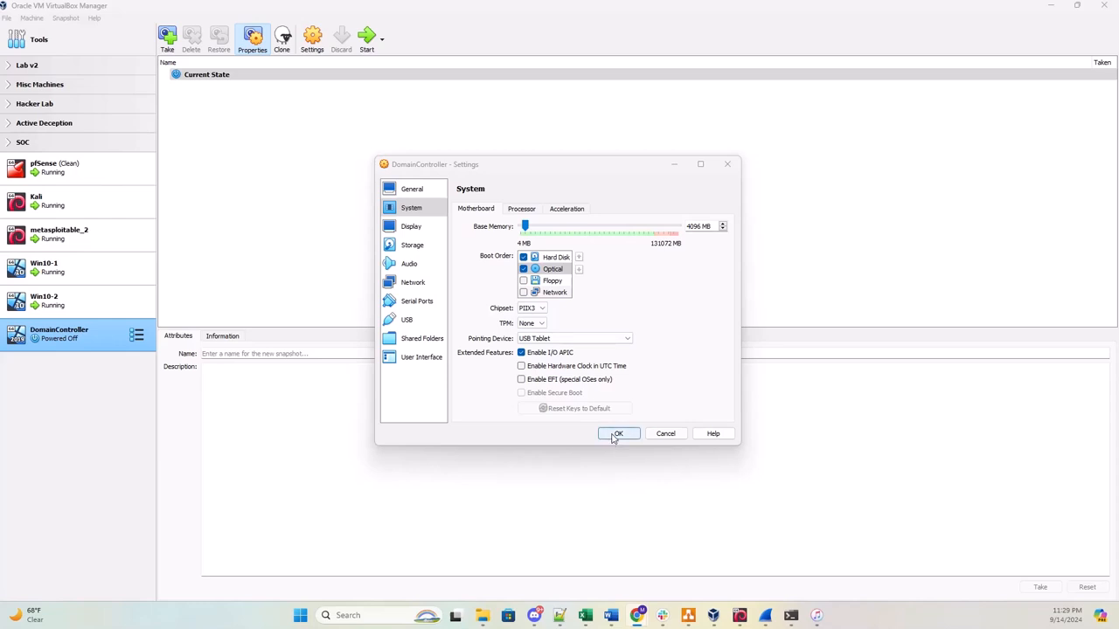
left_click(613, 438)
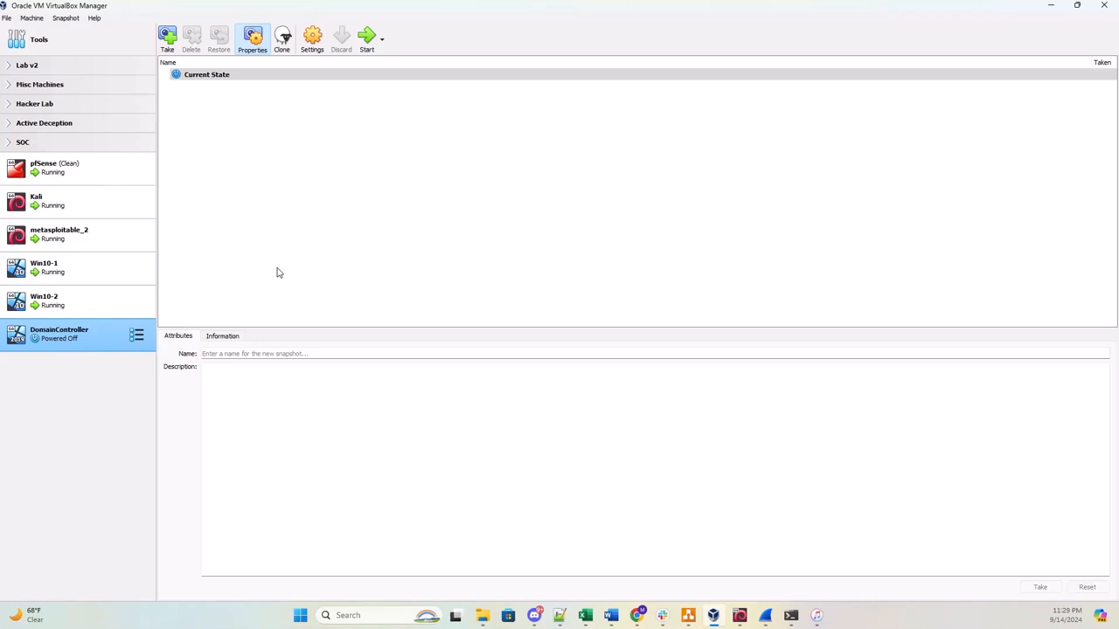
Boot DomainController and choose Windows Server 2022 Standard Evaluation (Desktop Experience) in setup.
left_click(368, 36)
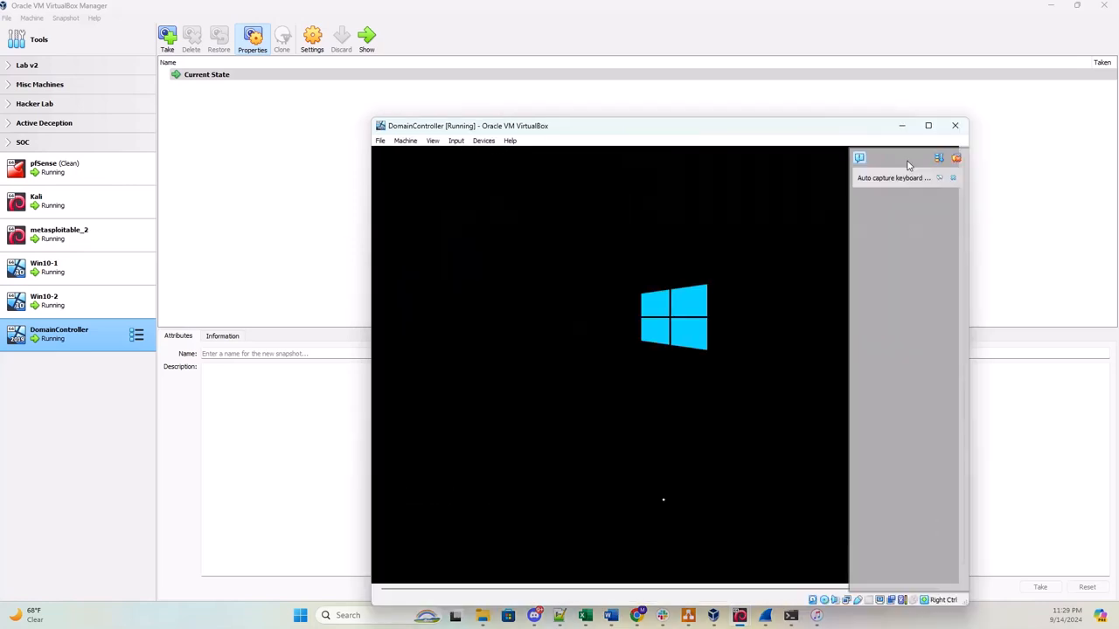
left_click(953, 180)
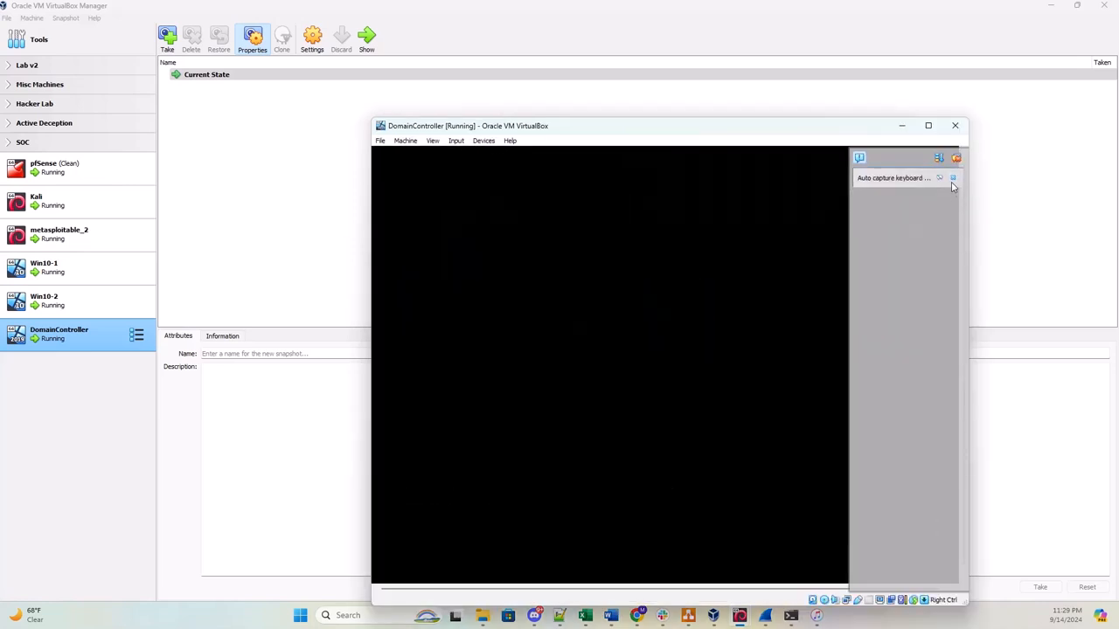
left_click(952, 179)
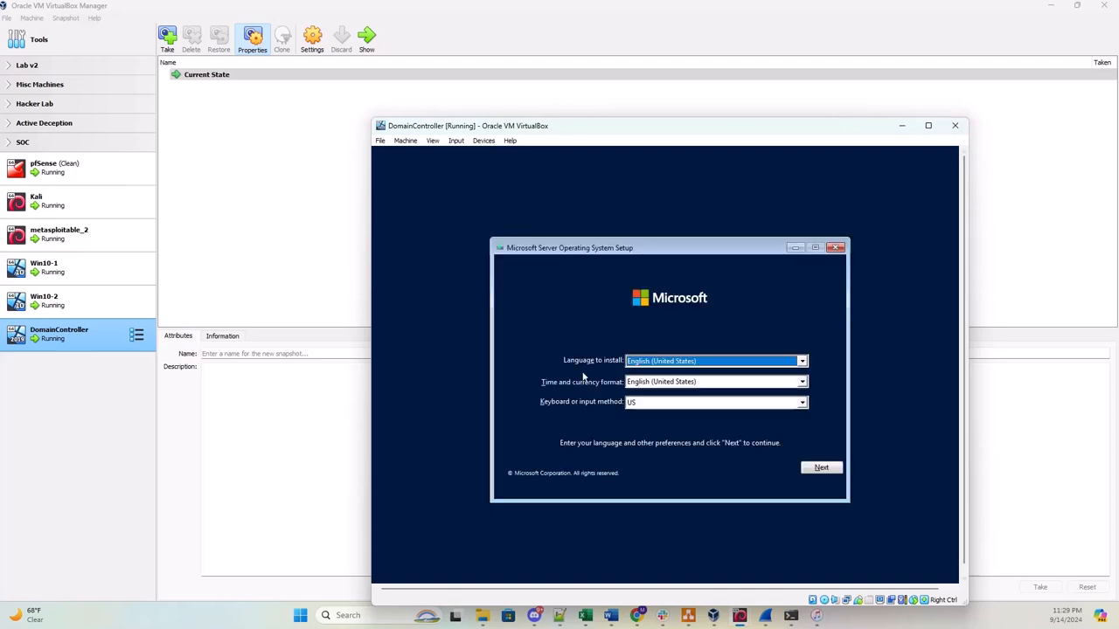
left_click(828, 471)
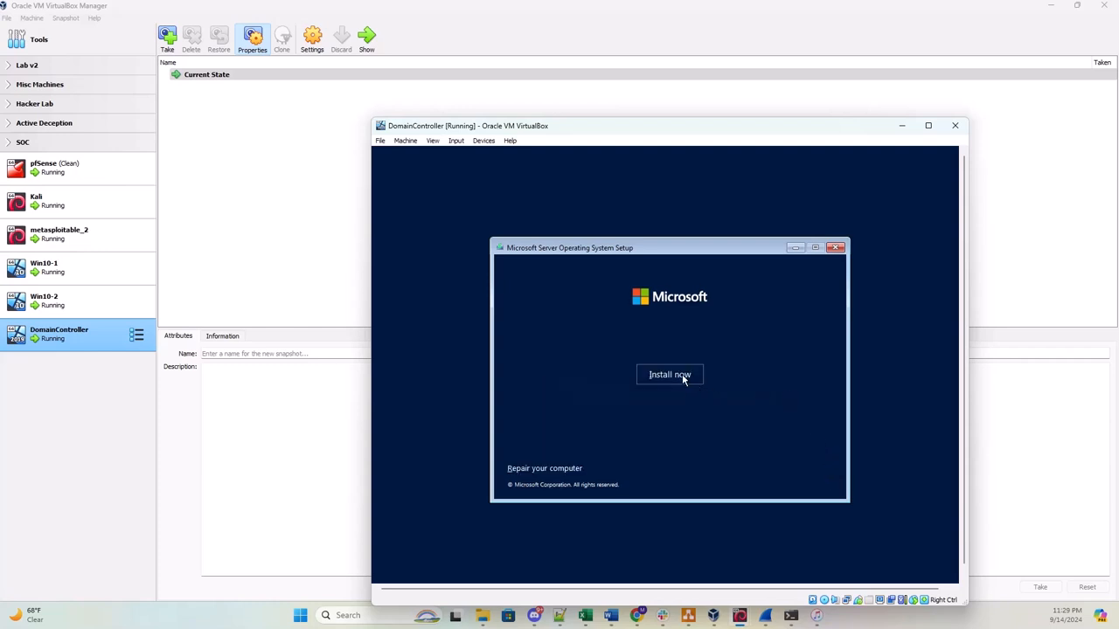
left_click(684, 379)
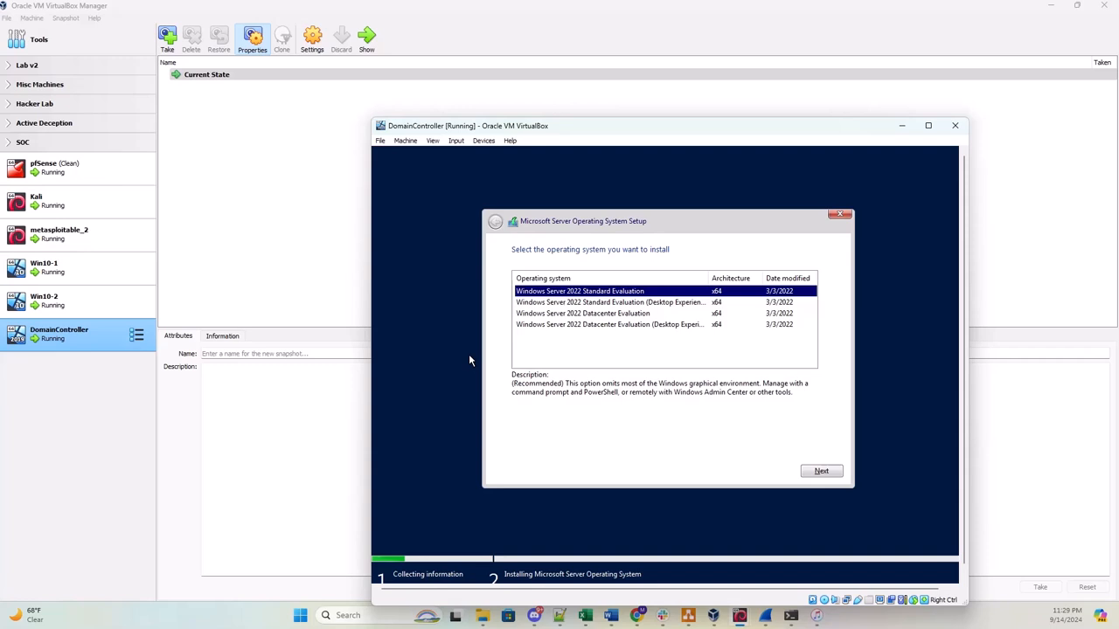
left_click(609, 304)
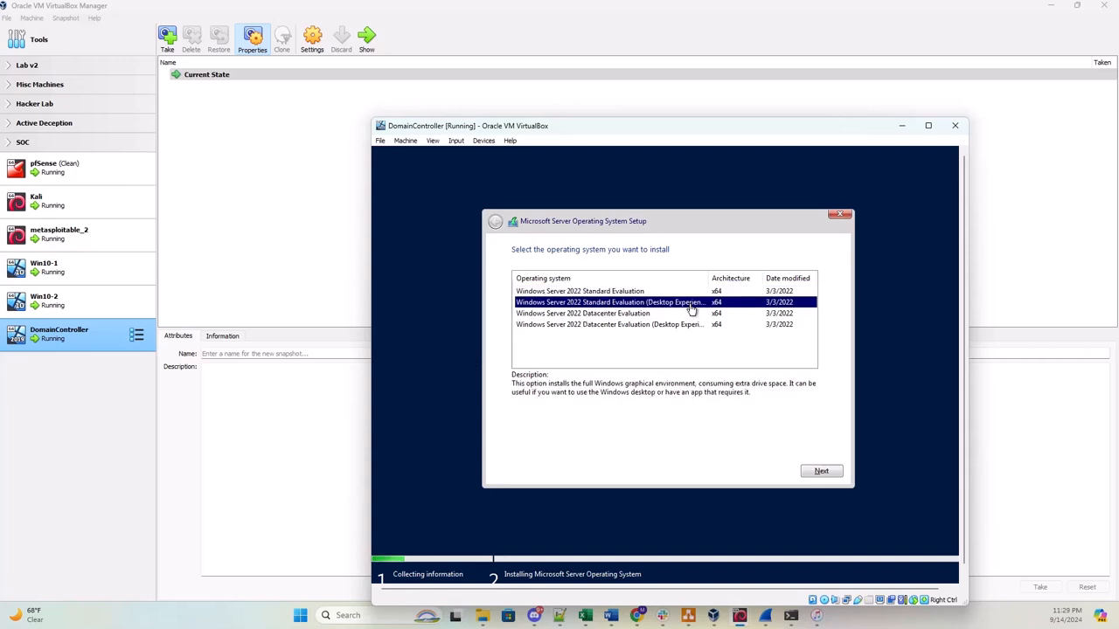
left_click(823, 472)
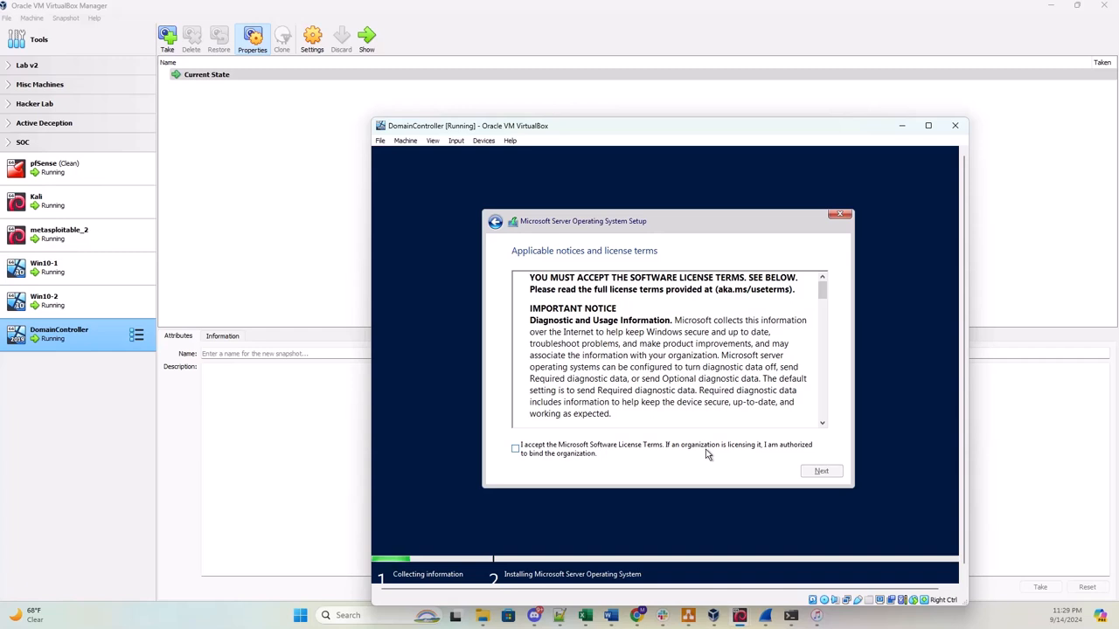
Accept the license and custom-install Windows onto a new 51200 MB partition, Partition 2.
left_click(516, 450)
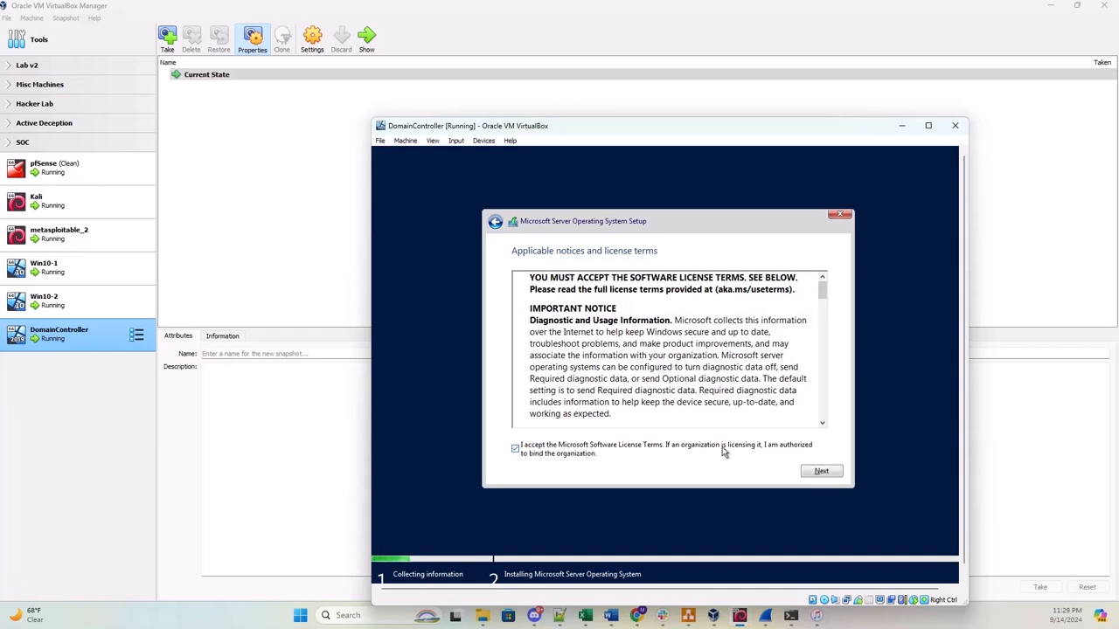
left_click(809, 473)
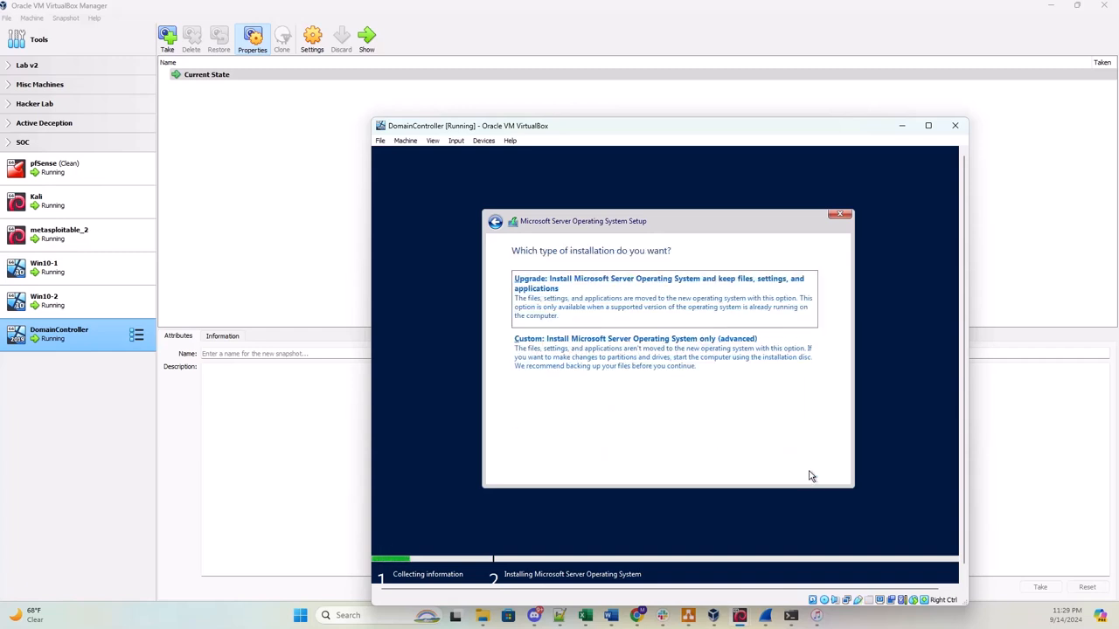
left_click(643, 353)
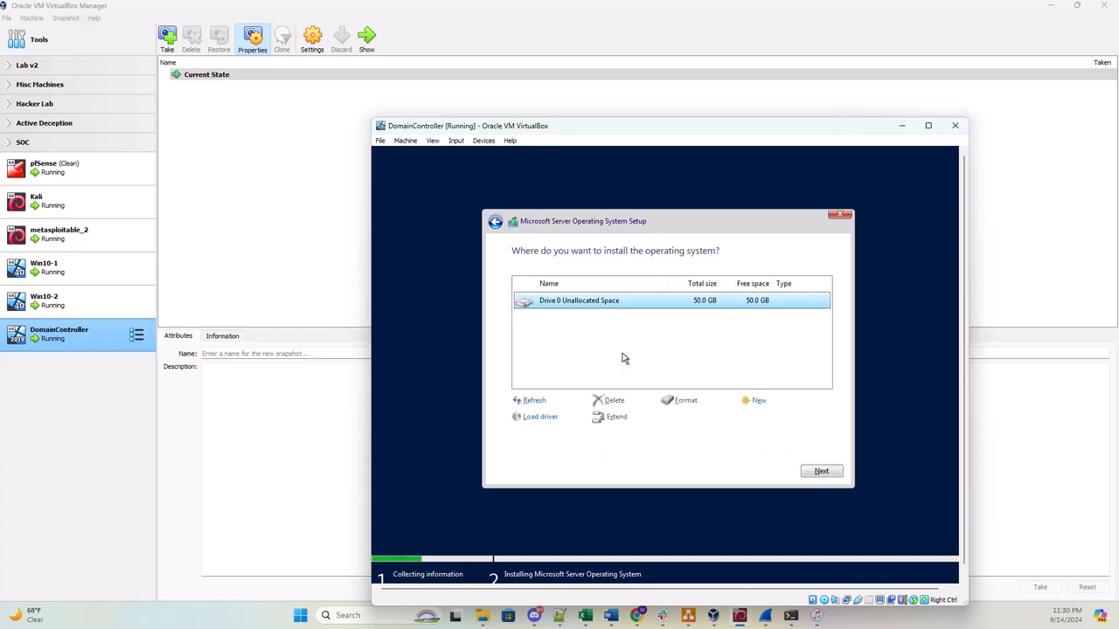
left_click(753, 400)
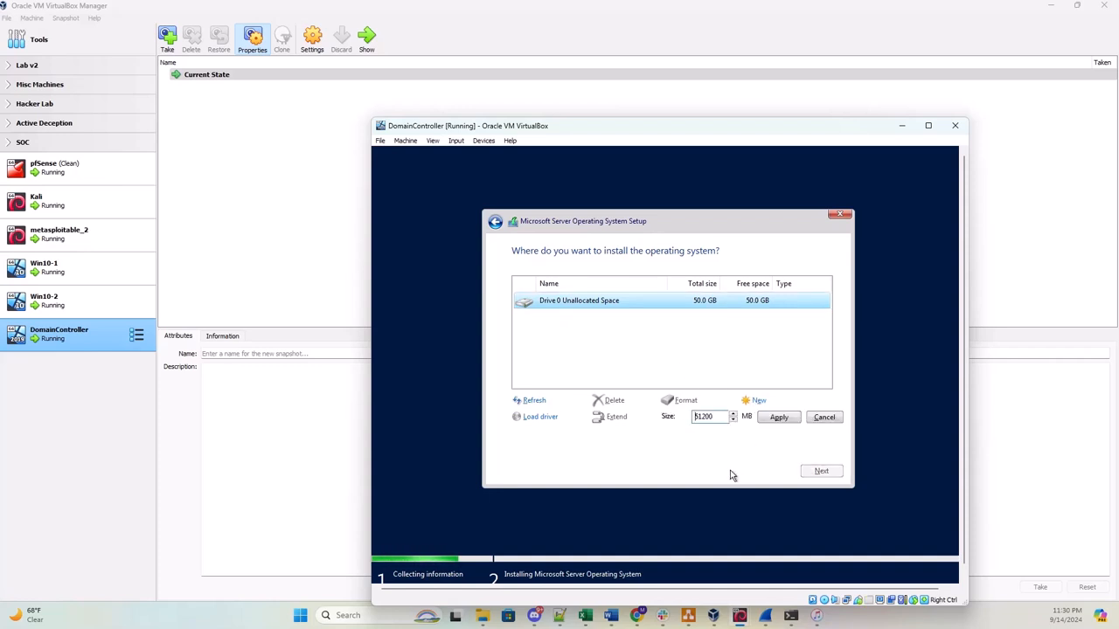
left_click(779, 419)
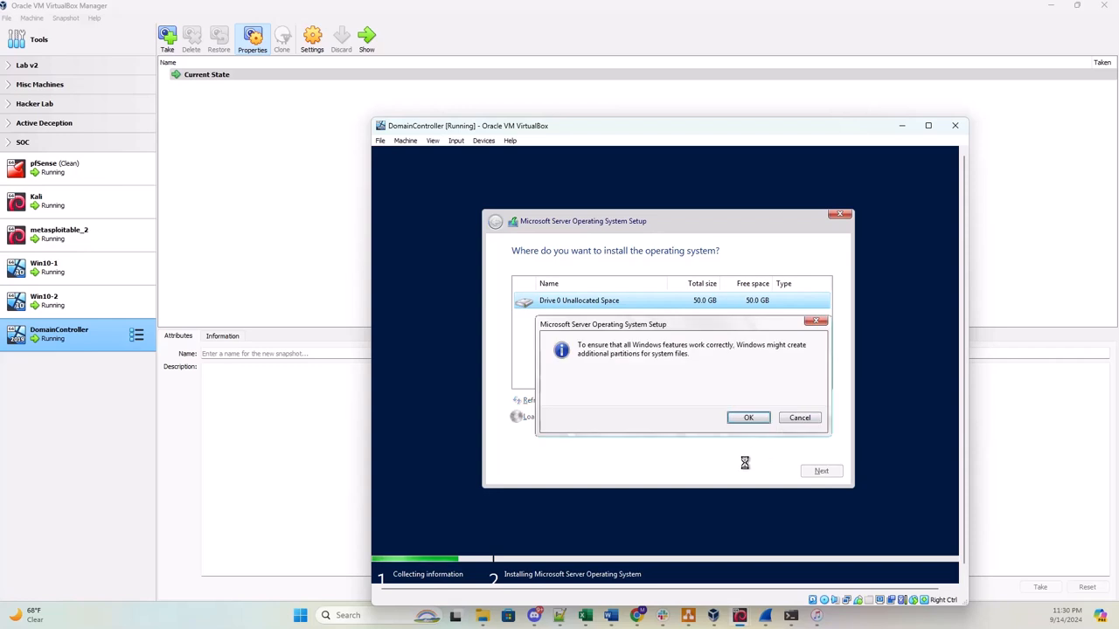
left_click(749, 417)
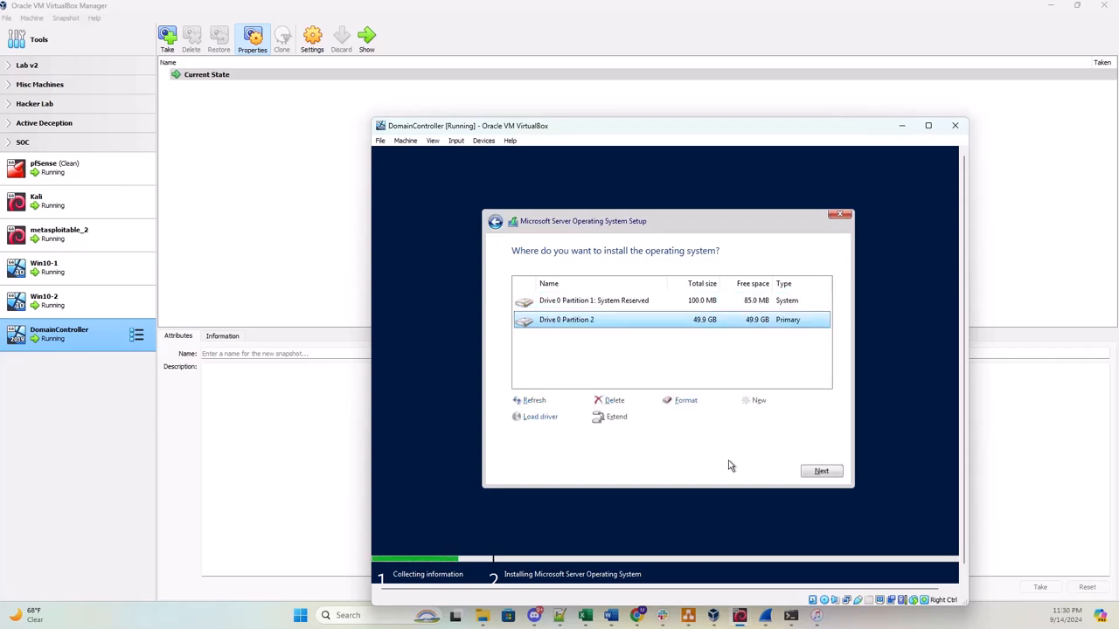
left_click(809, 473)
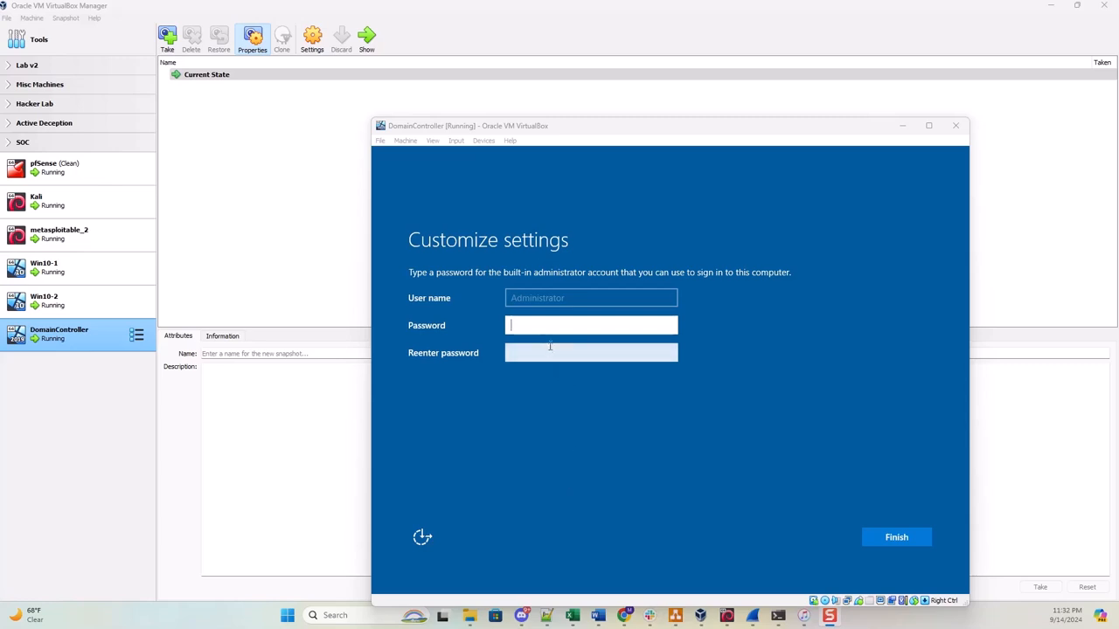
Enter and confirm the built-in Administrator password, then finish the initial settings.
left_click(513, 327)
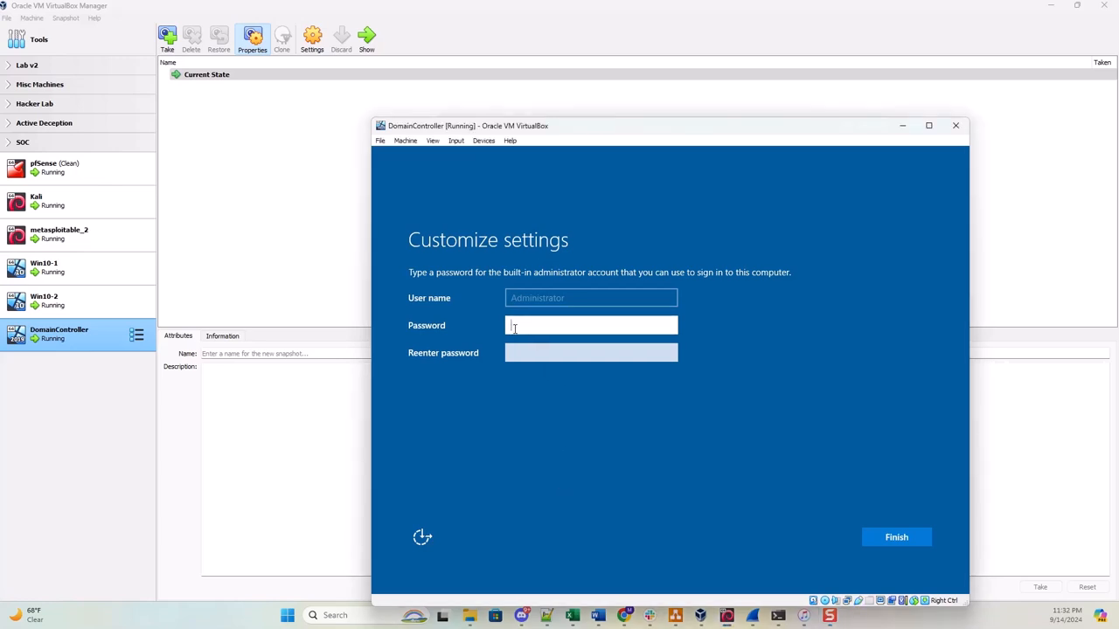
type("P@ssw0rd")
type("••")
left_click(529, 354)
type("P@ssw0rd!")
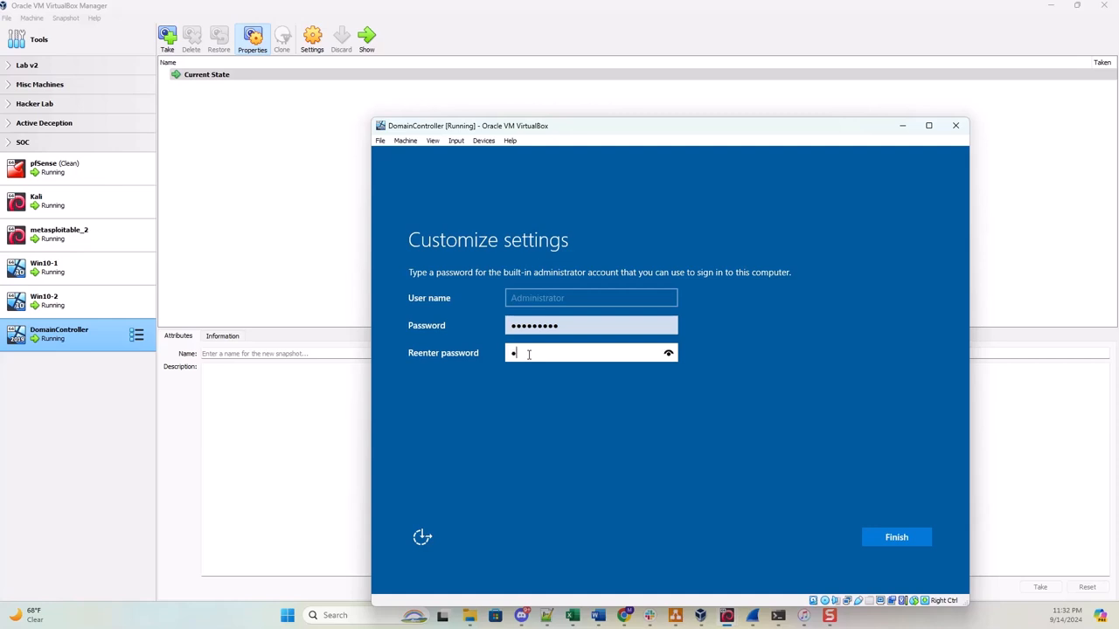
type("!")
left_click(882, 540)
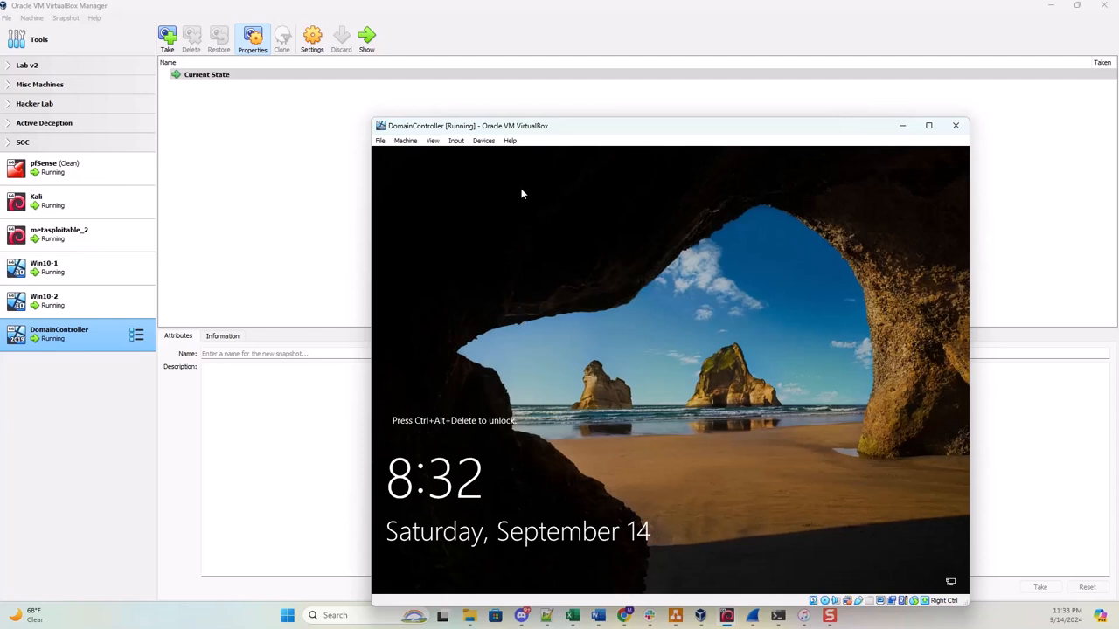
Send Ctrl-Alt-Del to the VM and sign in as Administrator with the password.
left_click(456, 140)
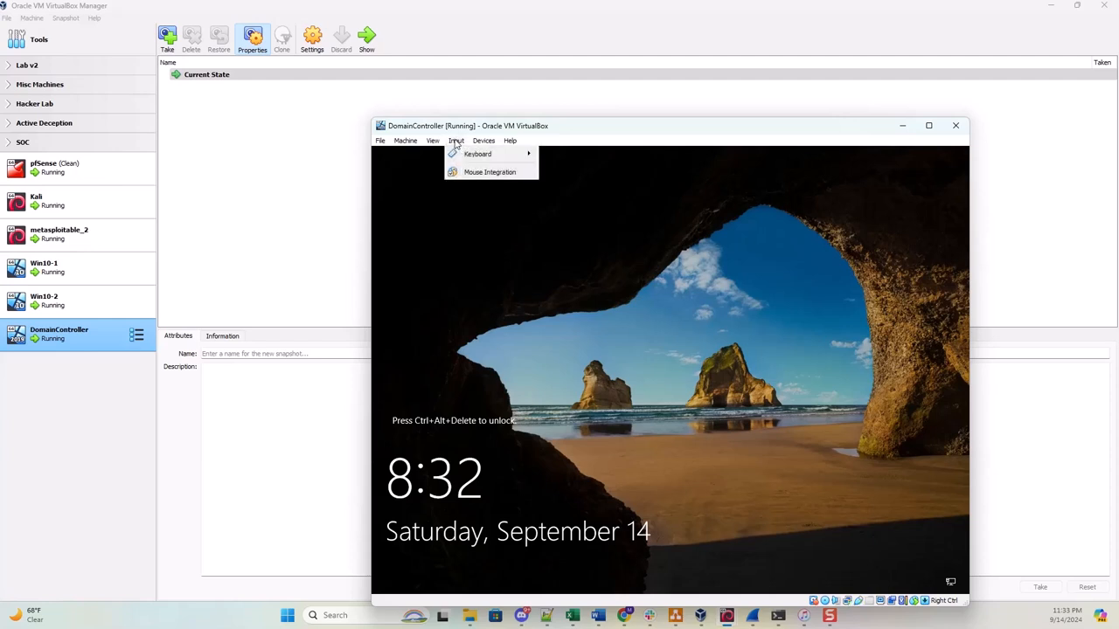
mouse_move(473, 159)
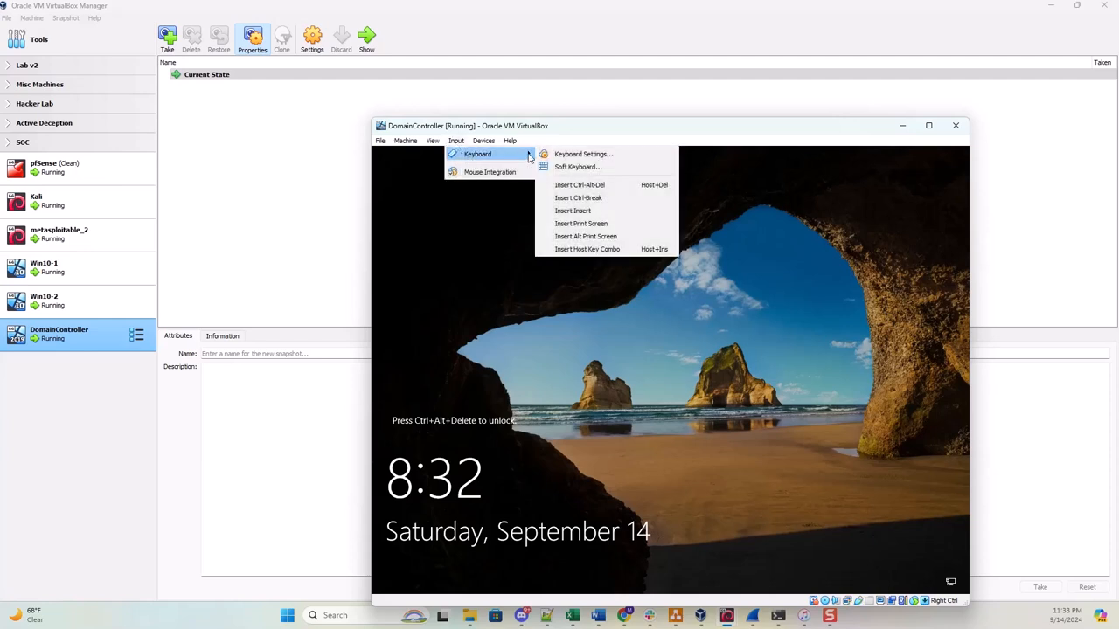
left_click(567, 191)
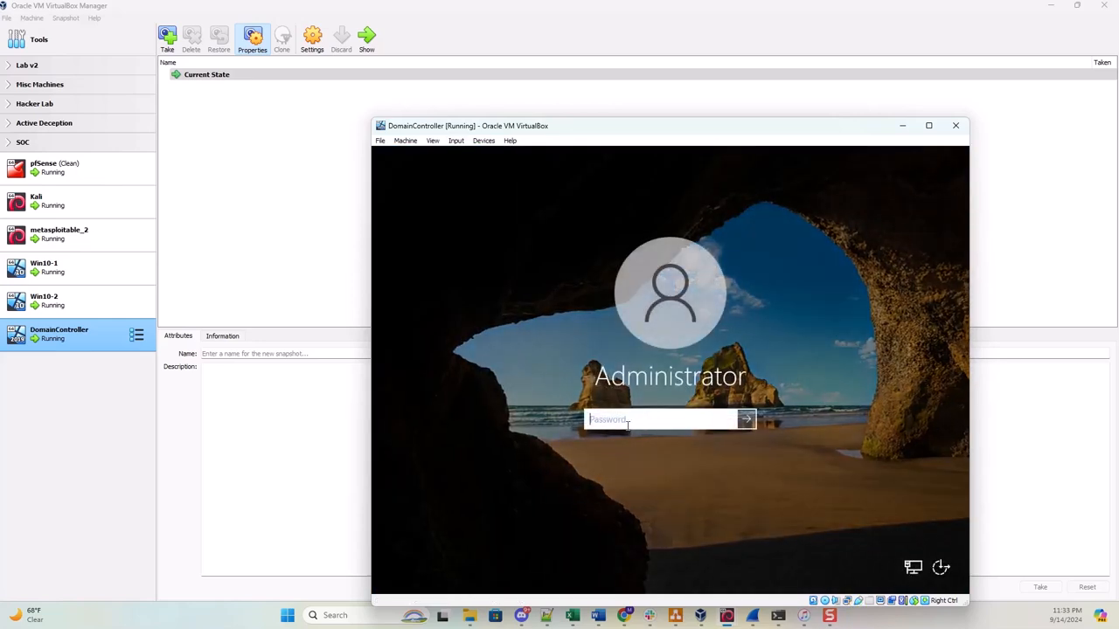
type("********")
key("Return")
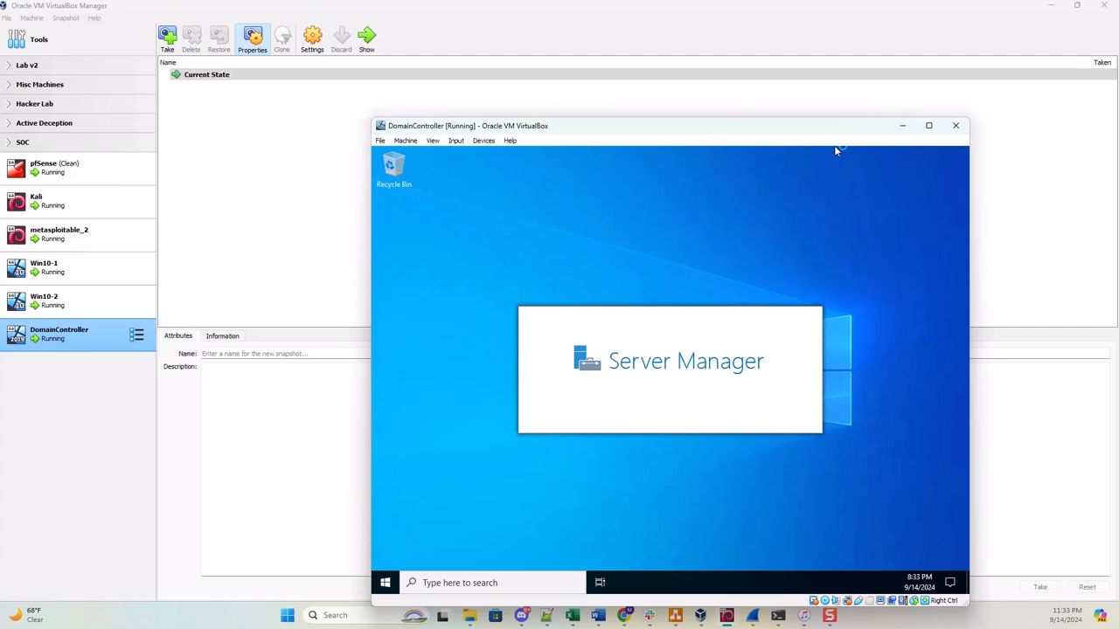
Allow network discovery and dismiss the Windows Admin Center prompt.
left_click_drag(722, 130, 665, 97)
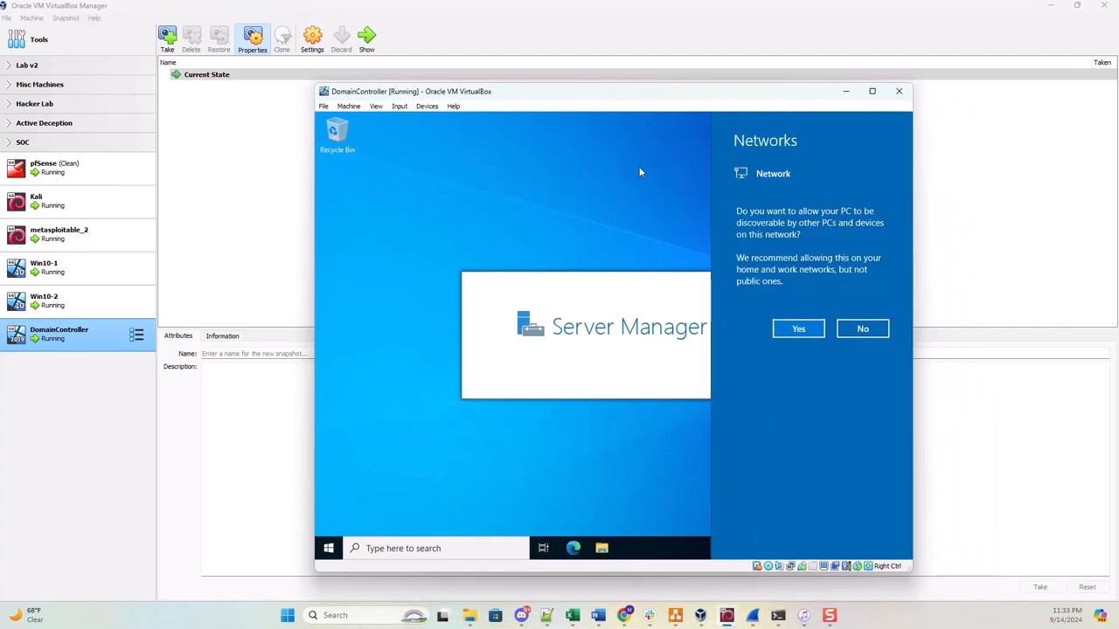
left_click(798, 329)
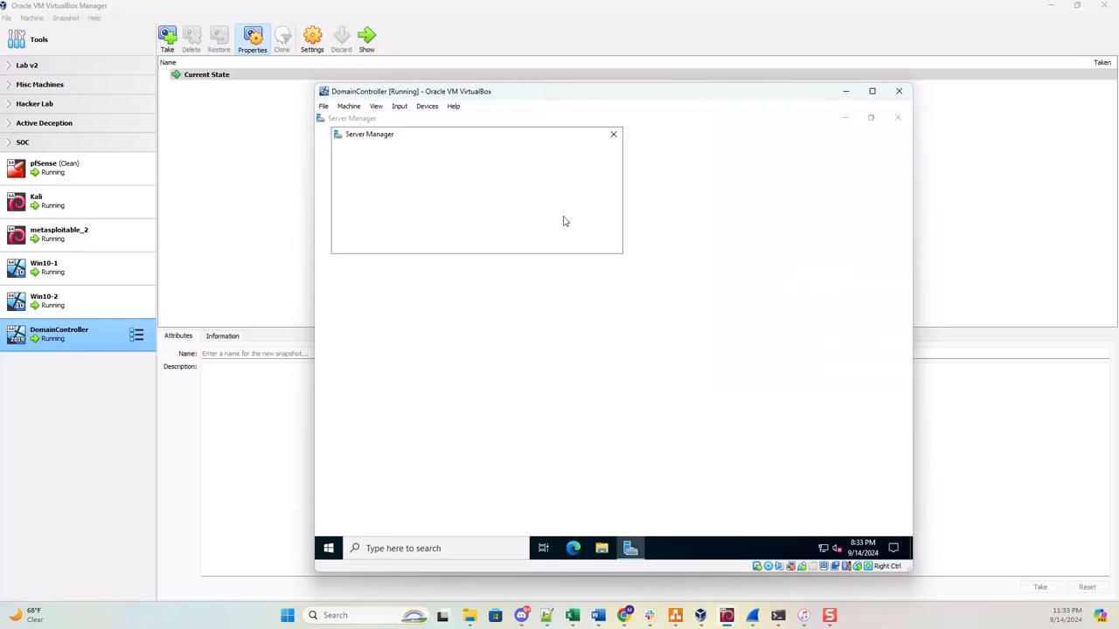
left_click(614, 137)
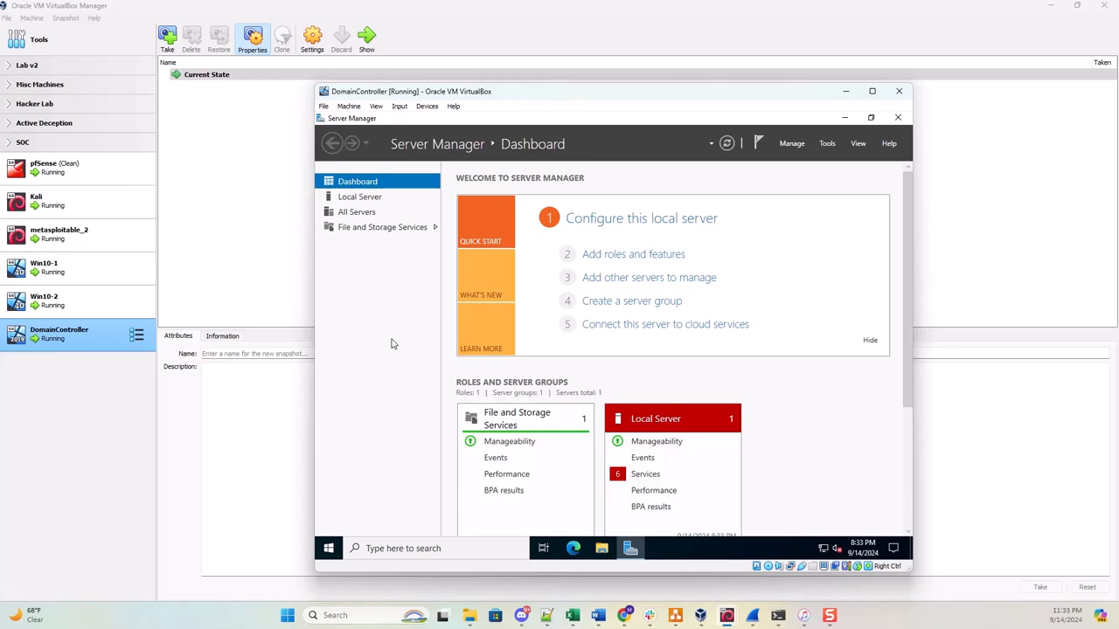
Insert the Guest Additions CD and run VBoxWindowsAdditions-amd64 as administrator.
left_click(427, 106)
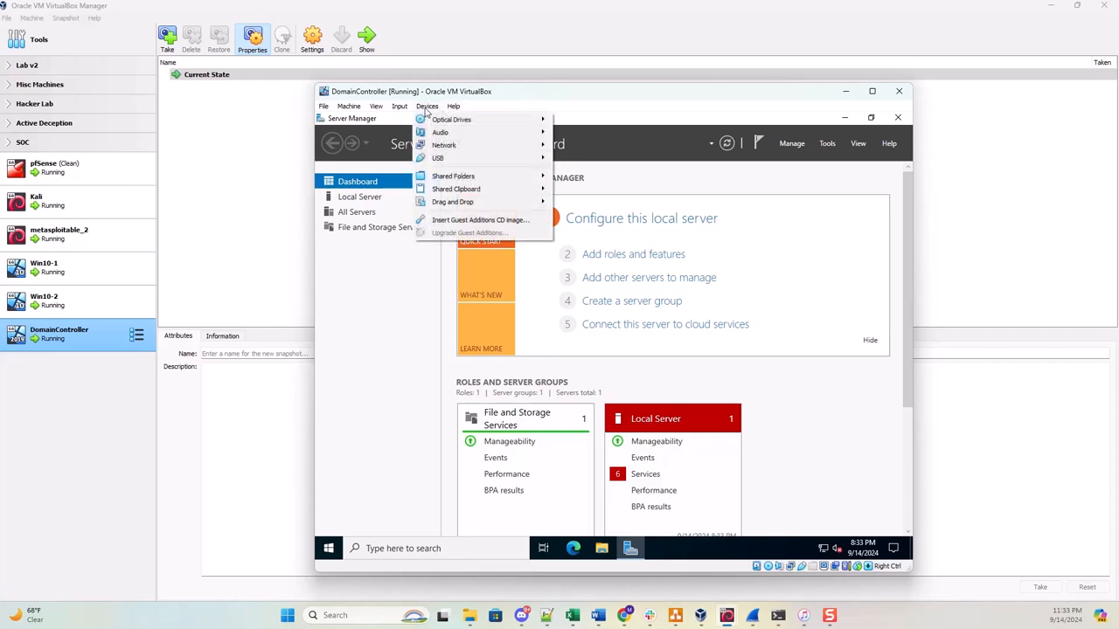
left_click(464, 224)
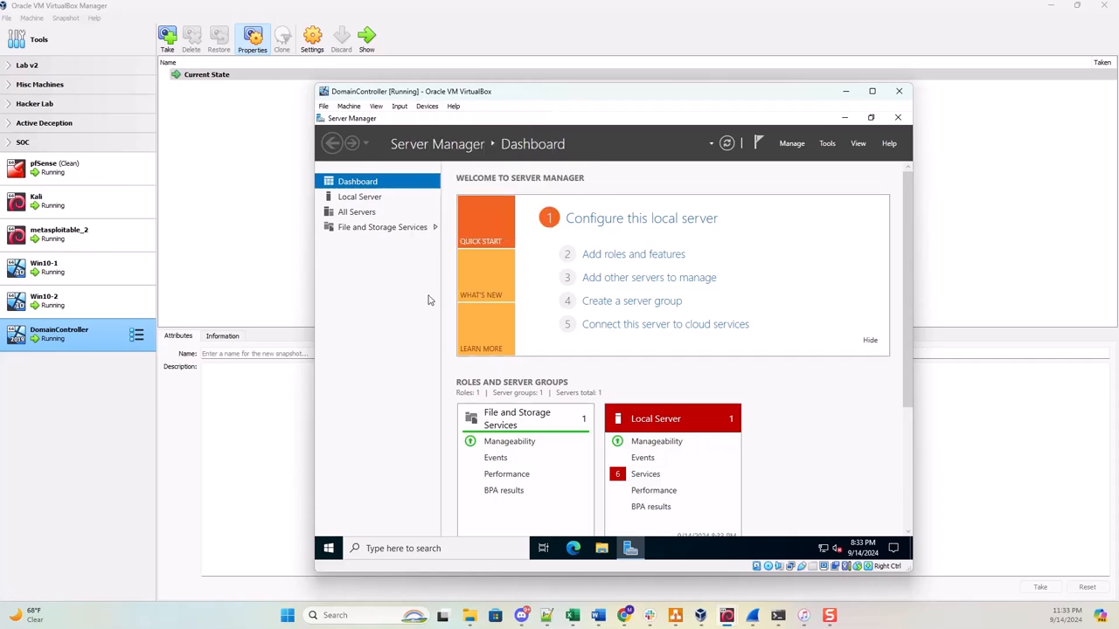
left_click(600, 549)
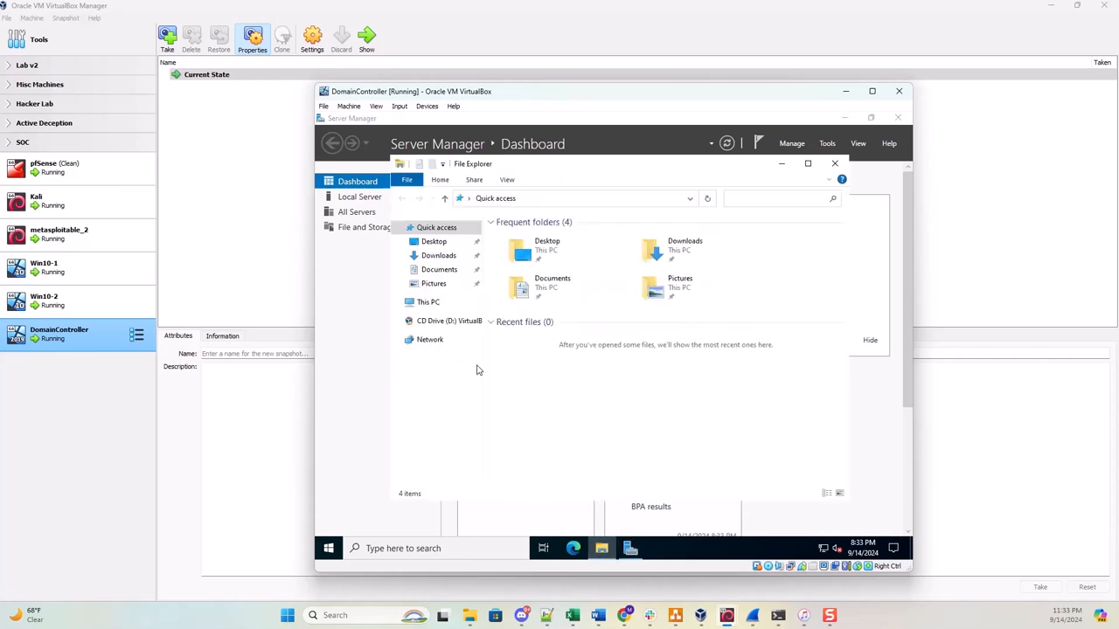
left_click(428, 302)
double_click(695, 403)
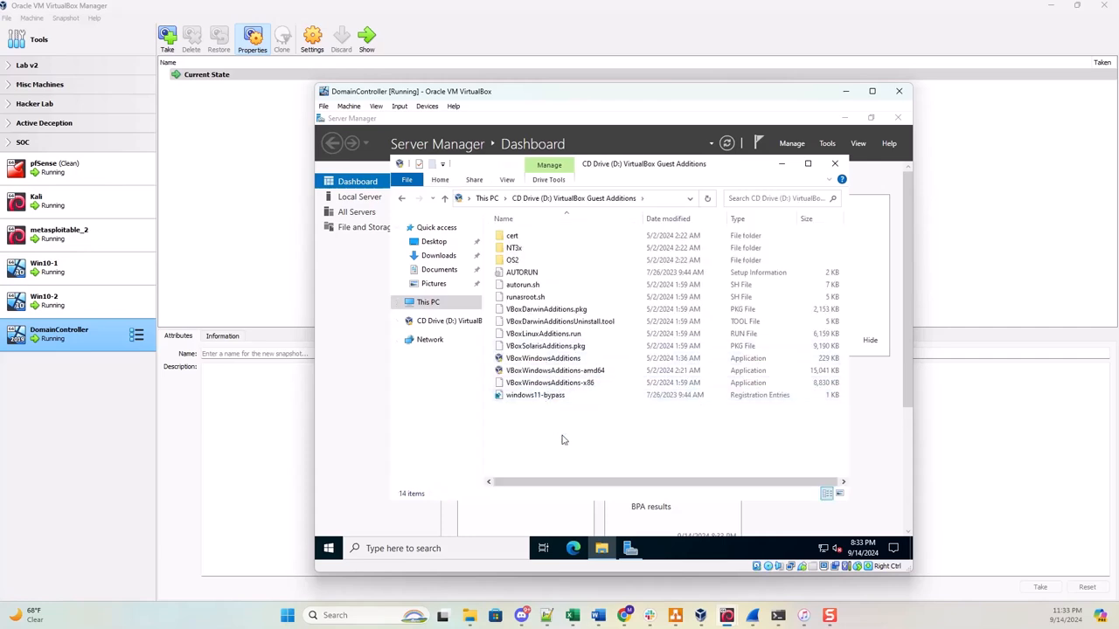
right_click(548, 374)
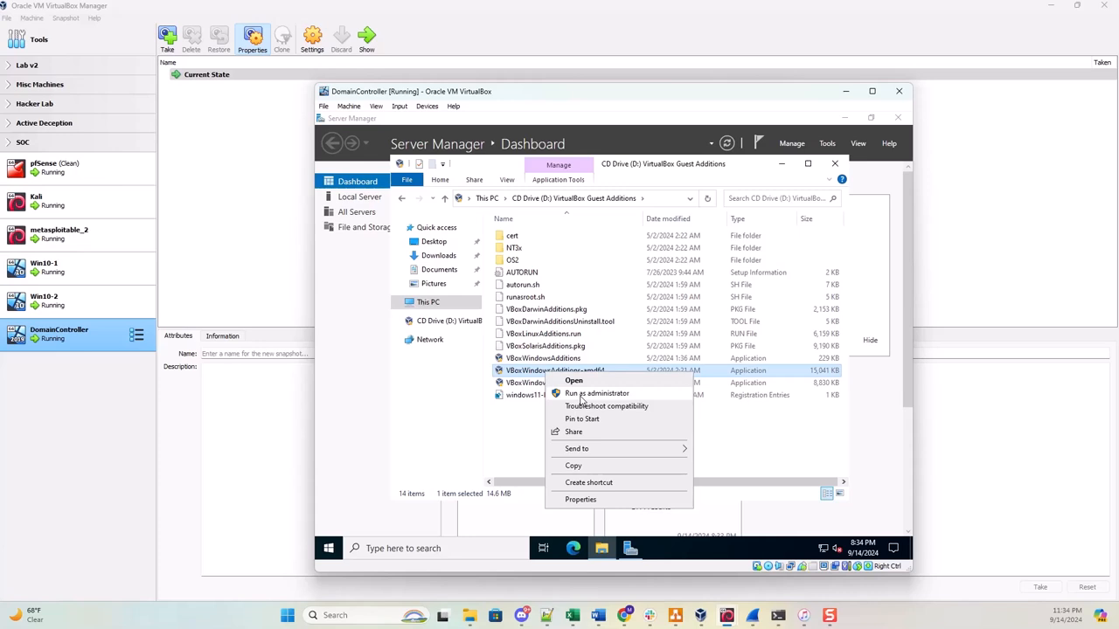
left_click(584, 395)
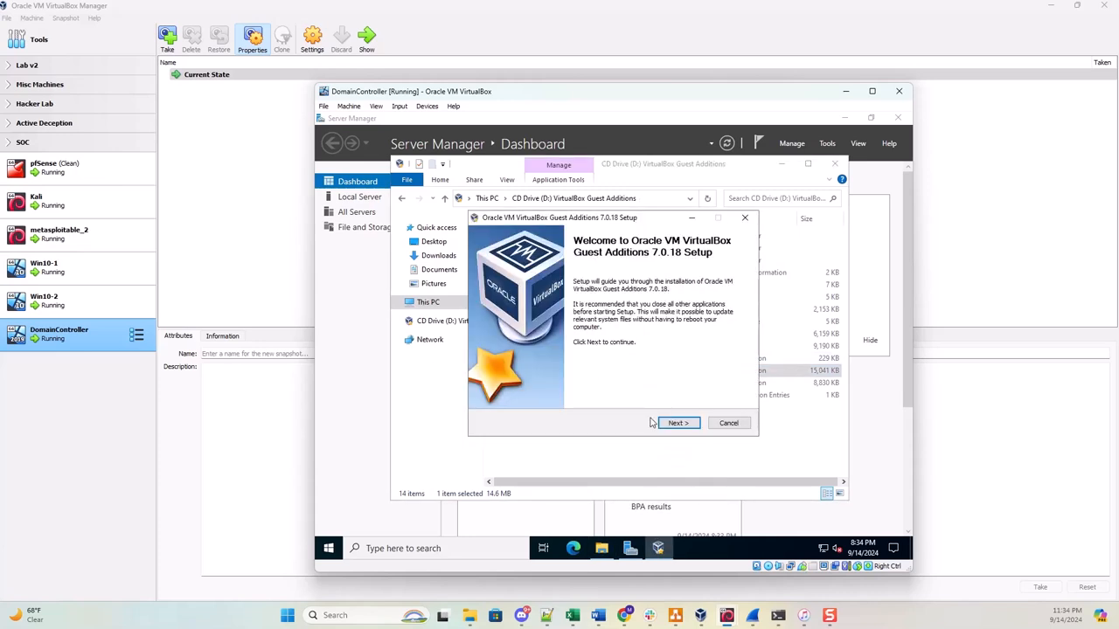
Install Guest Additions with the default folder and reboot the VM.
left_click(673, 423)
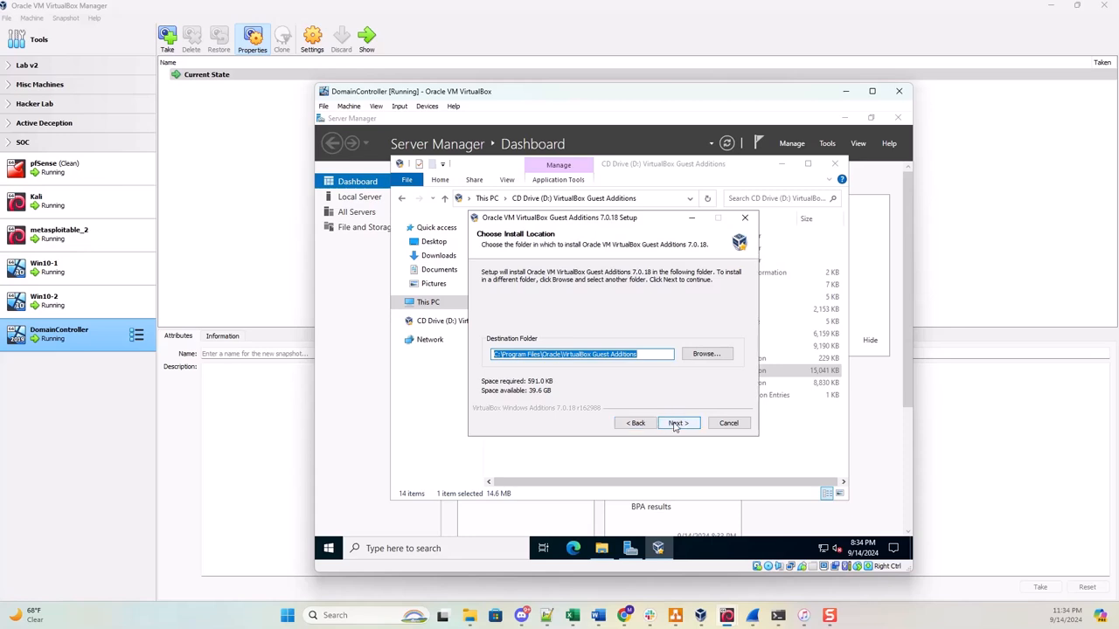
left_click(674, 423)
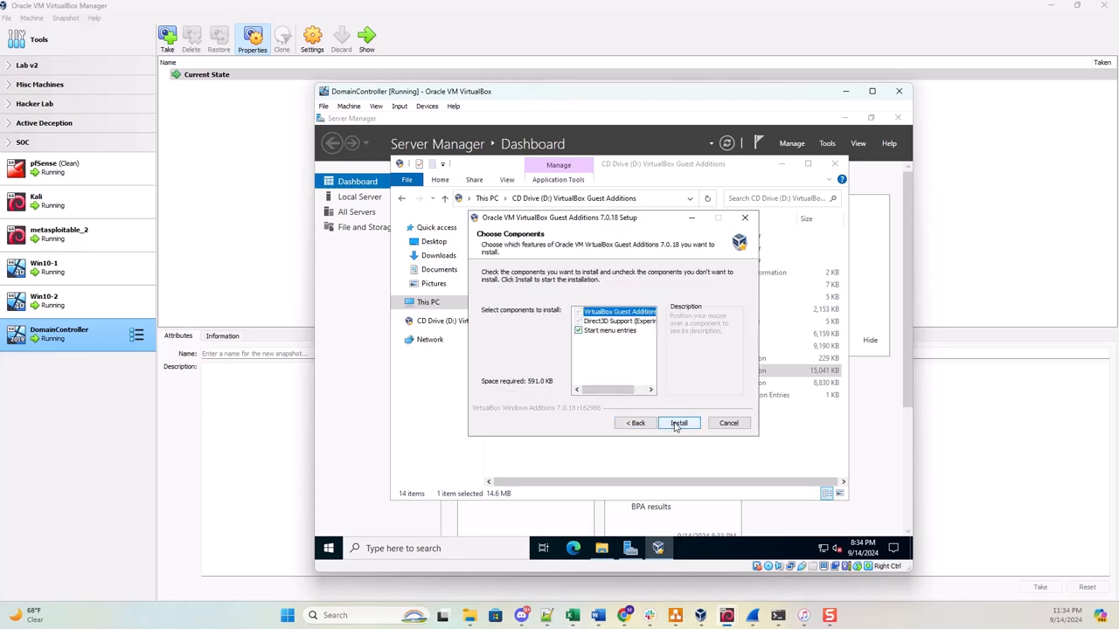
left_click(675, 424)
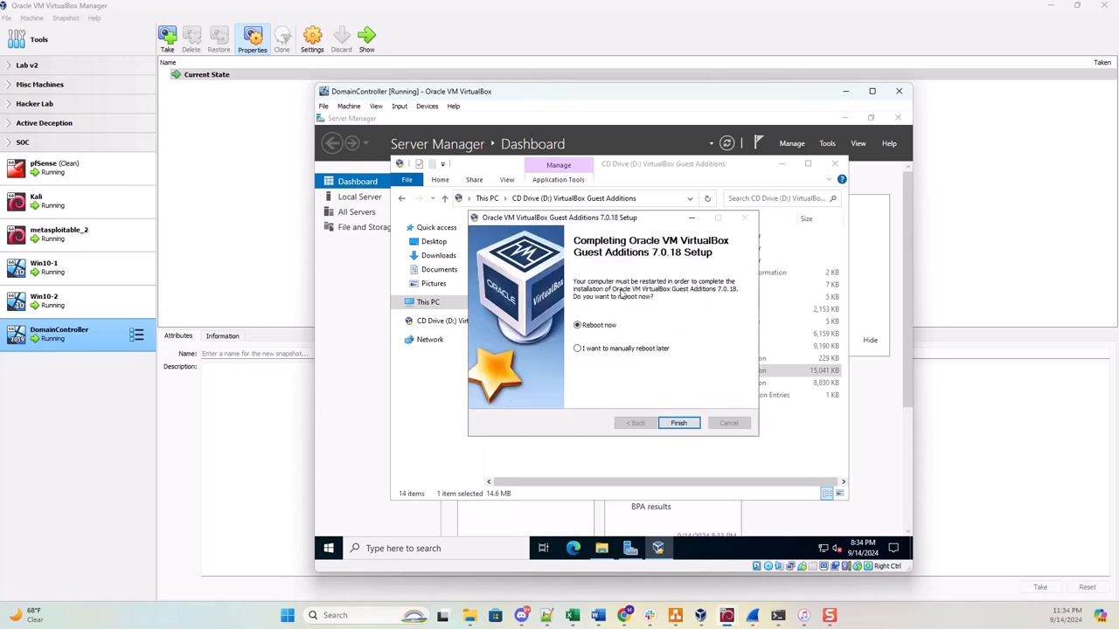
left_click(678, 424)
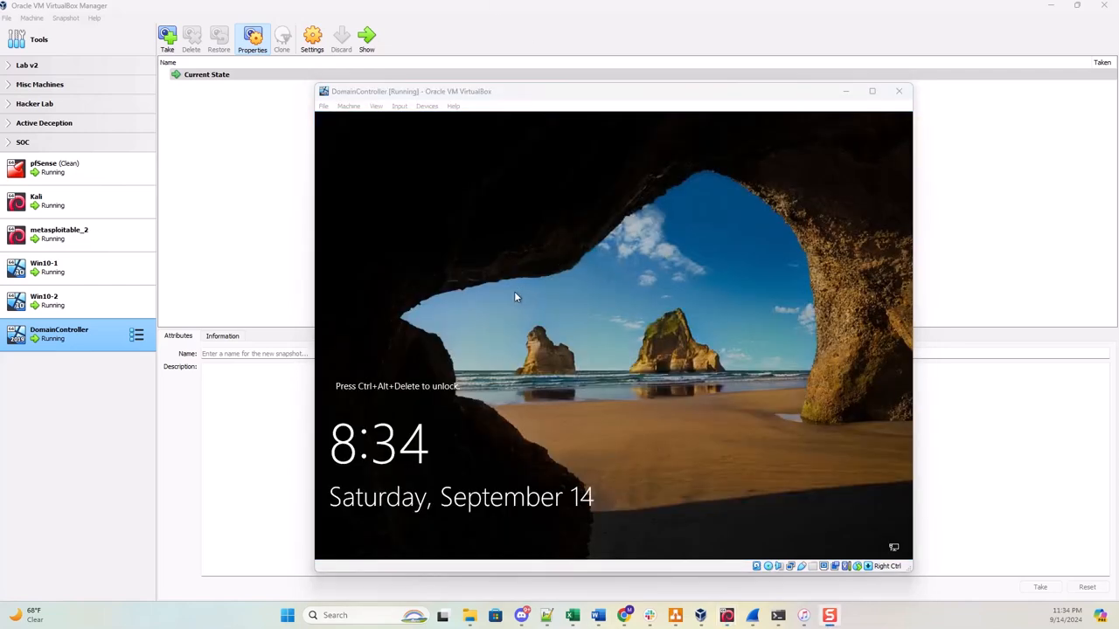
Sign back in as Administrator via Ctrl-Alt-Del and search Windows for 'name'.
left_click(401, 108)
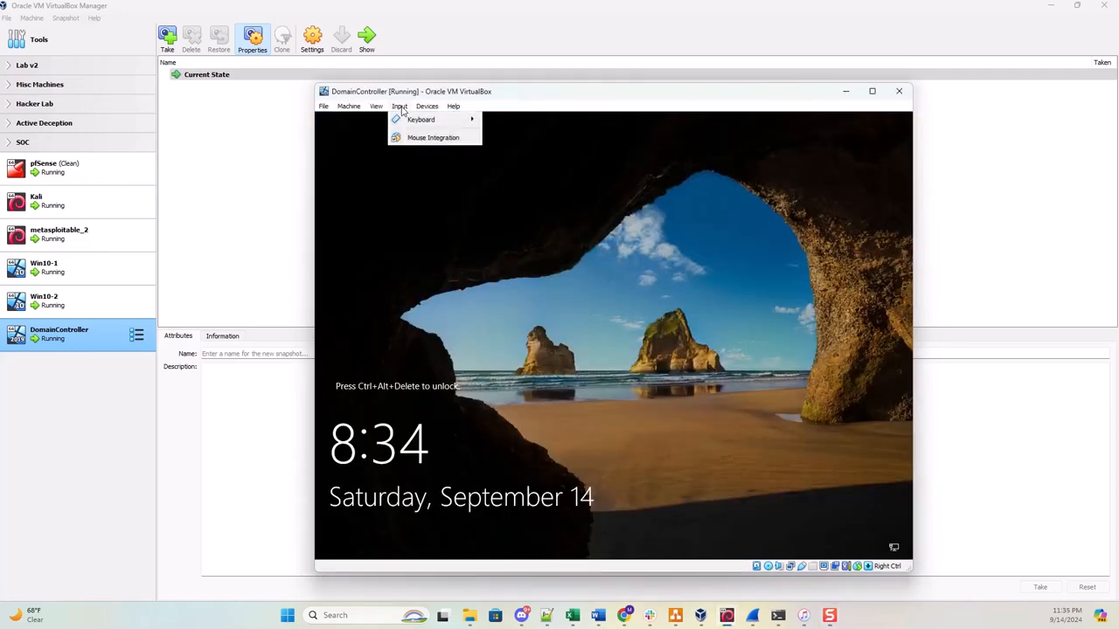
mouse_move(426, 121)
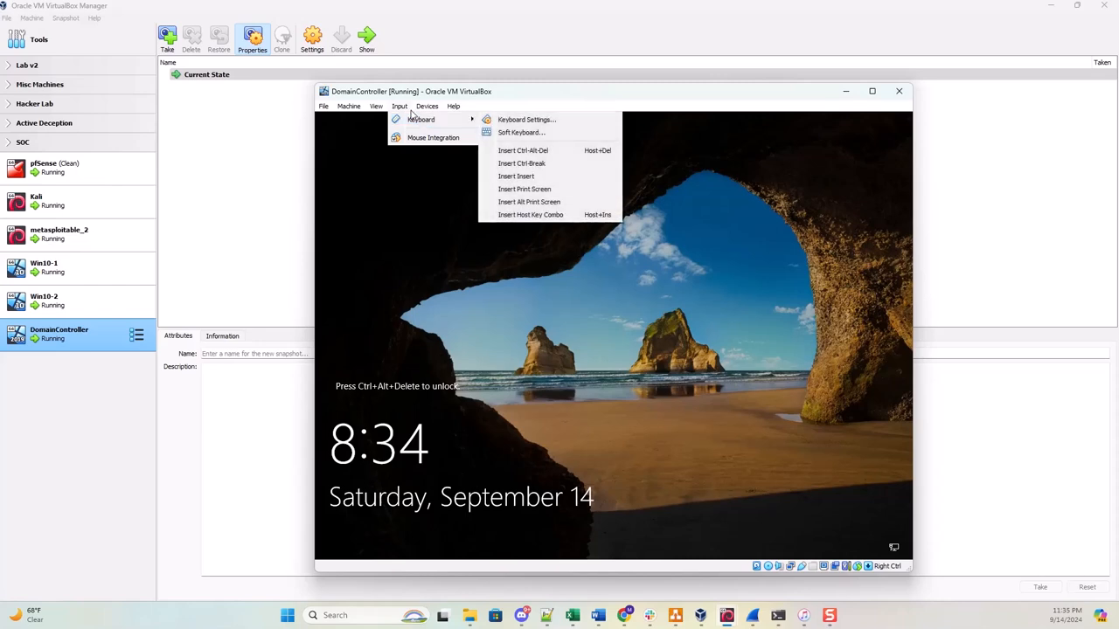
left_click(536, 152)
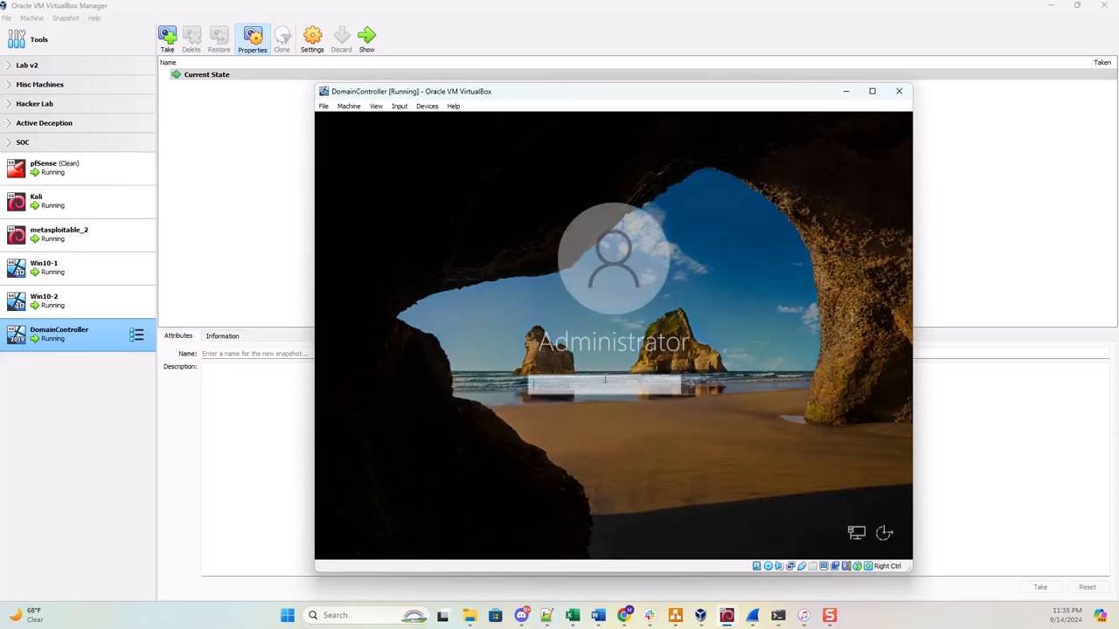
type("********")
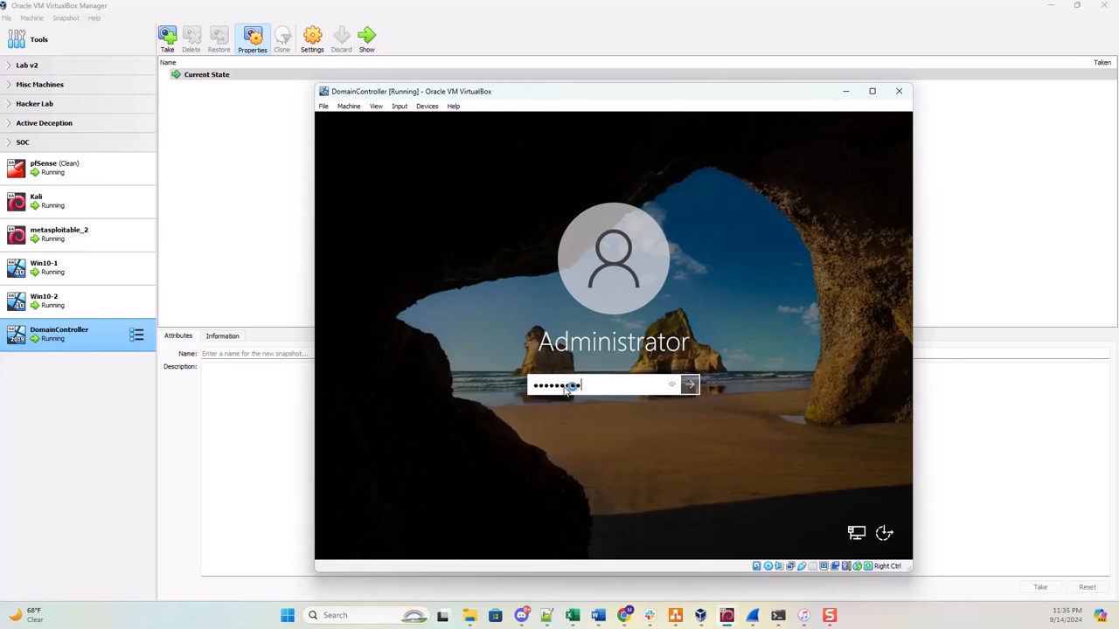
key("Return")
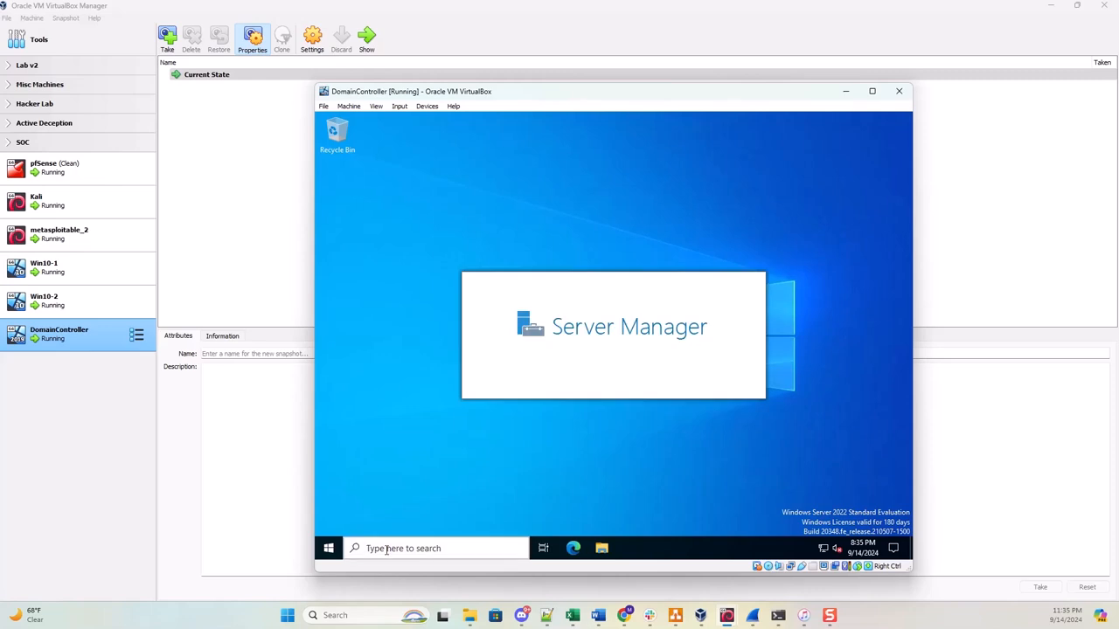
left_click(387, 549)
type("name")
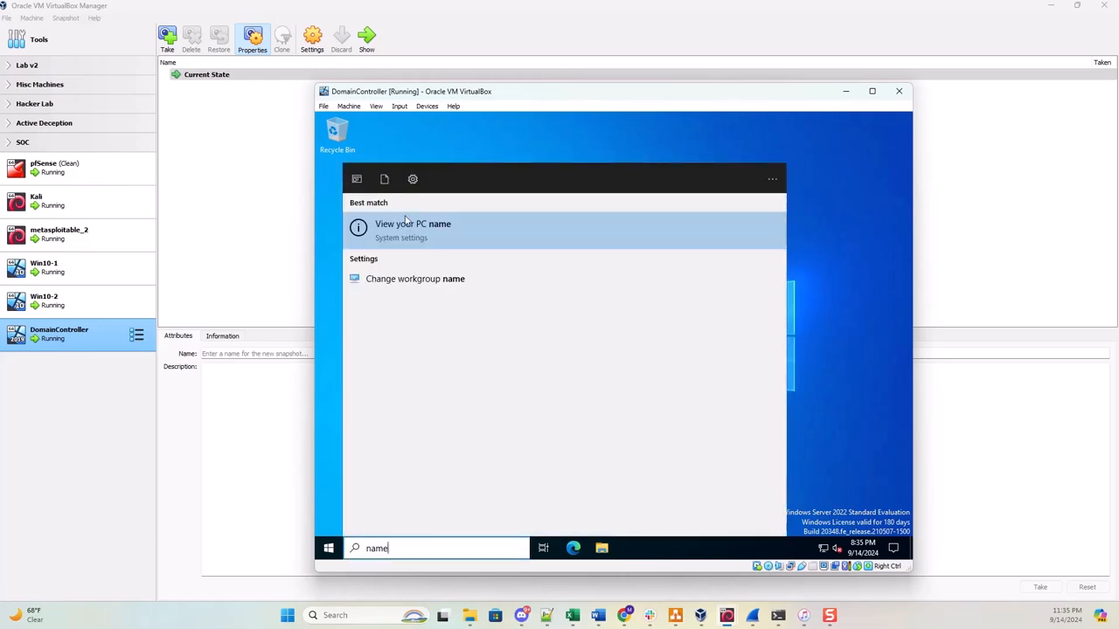
Rename the PC to Ecorp-DC and restart now, confirming the shutdown reason.
left_click(398, 232)
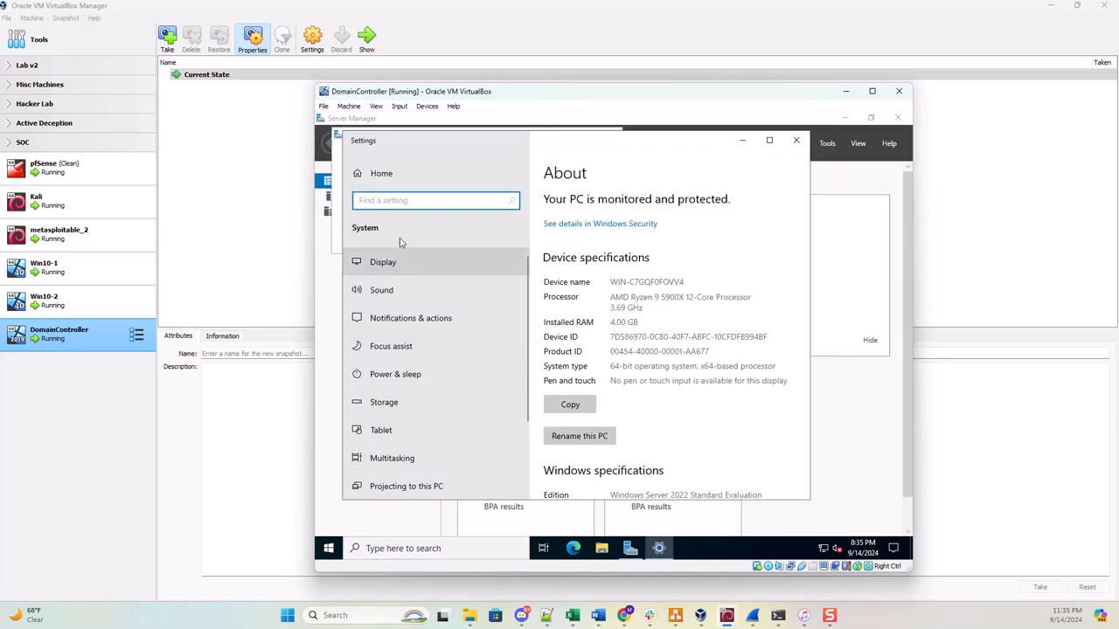
left_click(589, 443)
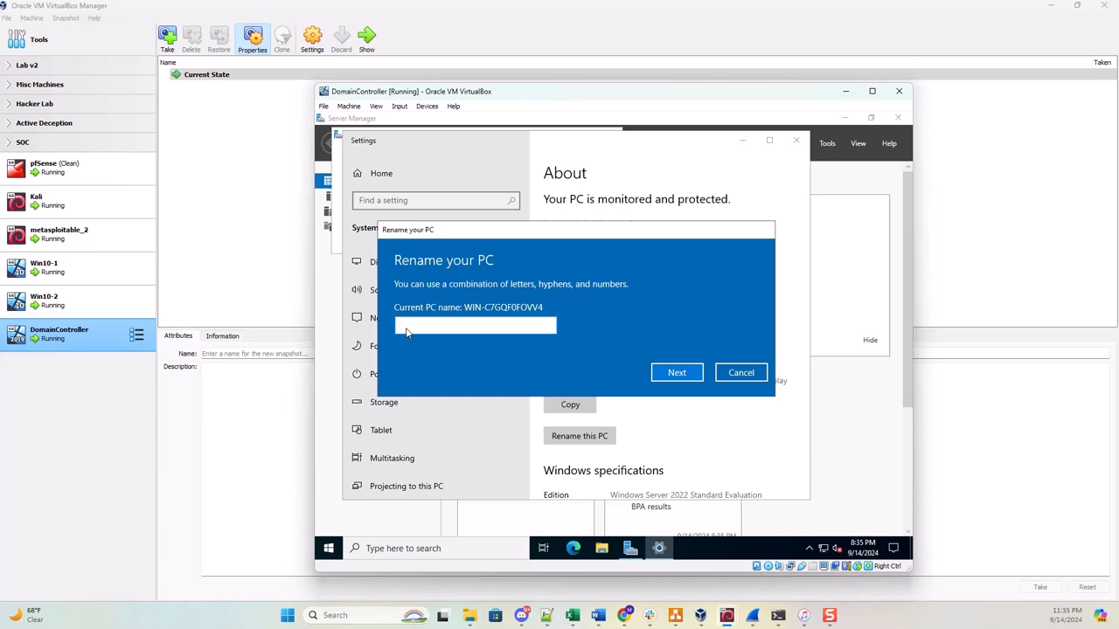
type("Ecorp-DC")
left_click(671, 375)
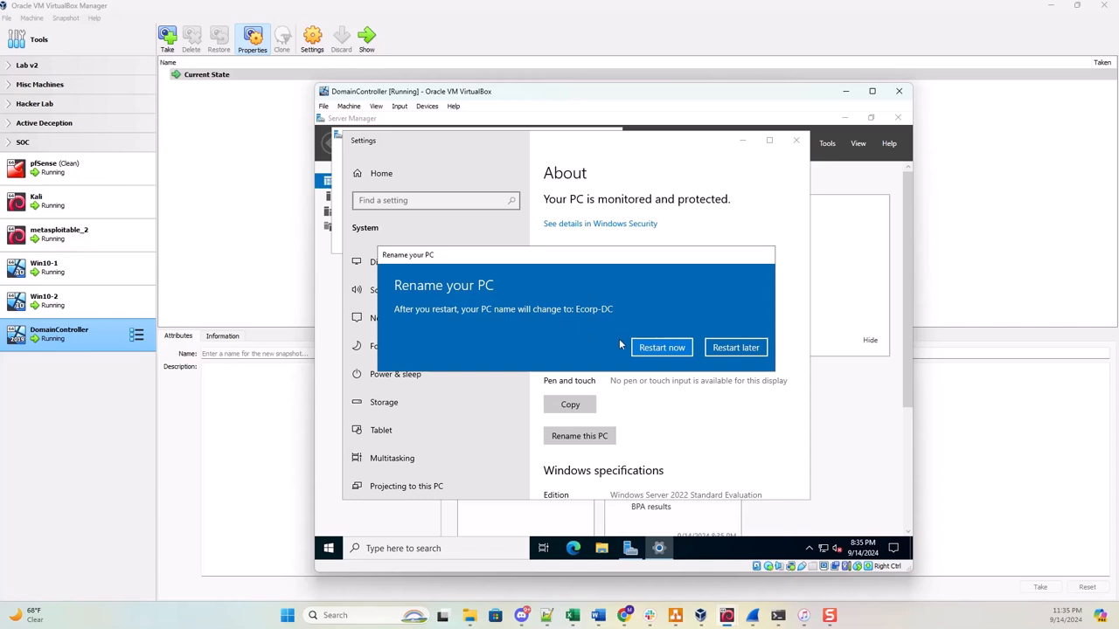
left_click(654, 349)
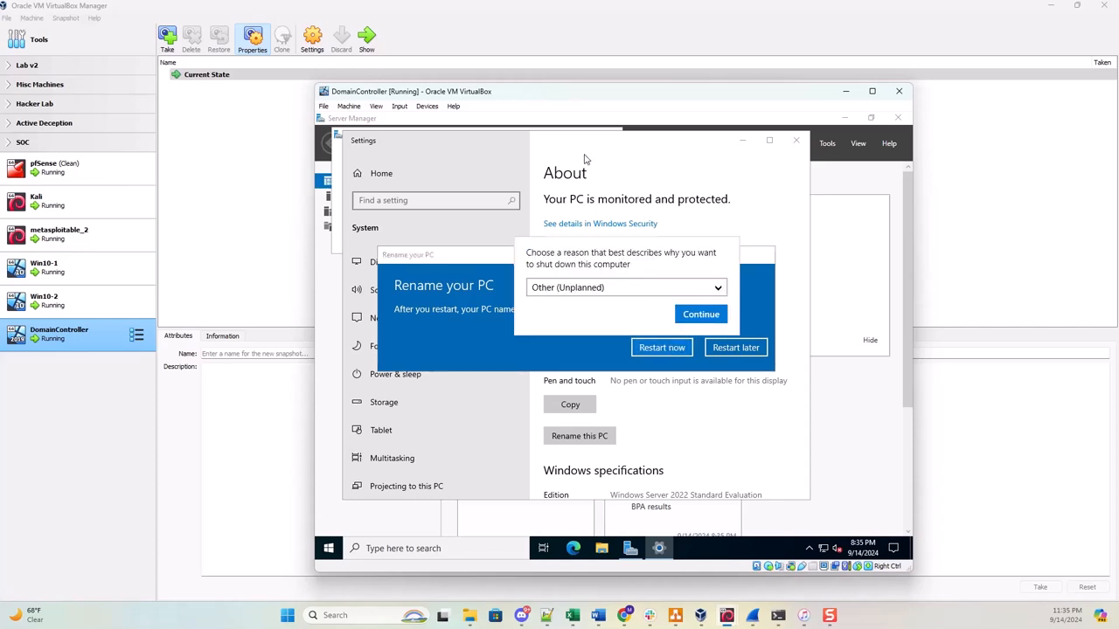
left_click(716, 317)
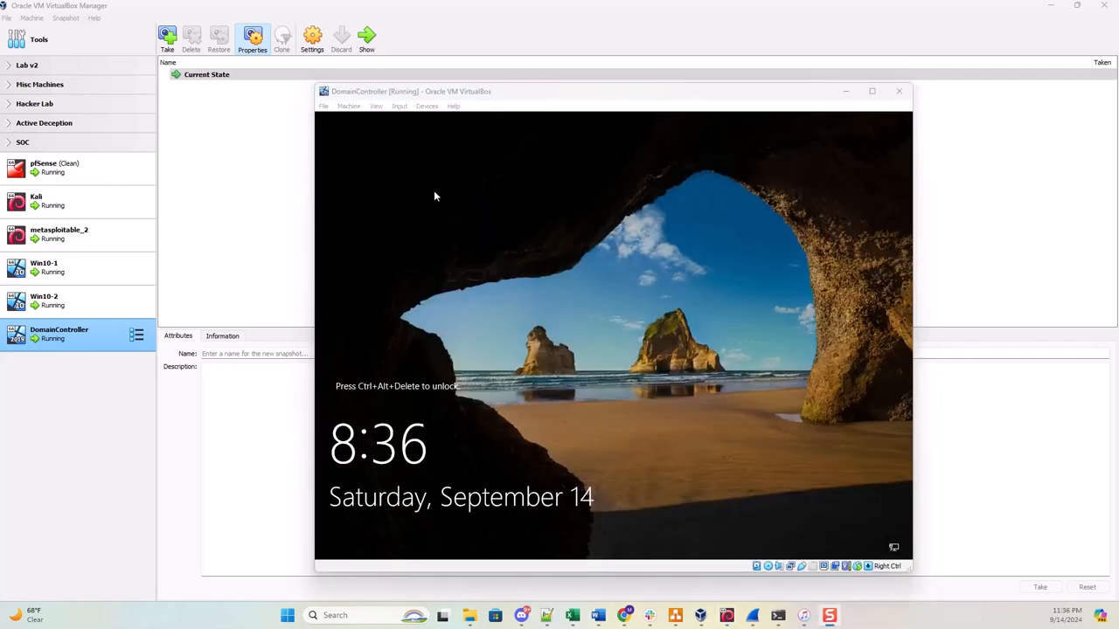
Send Ctrl-Alt-Del to Ecorp-DC, sign in as Administrator, close the Admin Center notice, and open Manage.
left_click(399, 107)
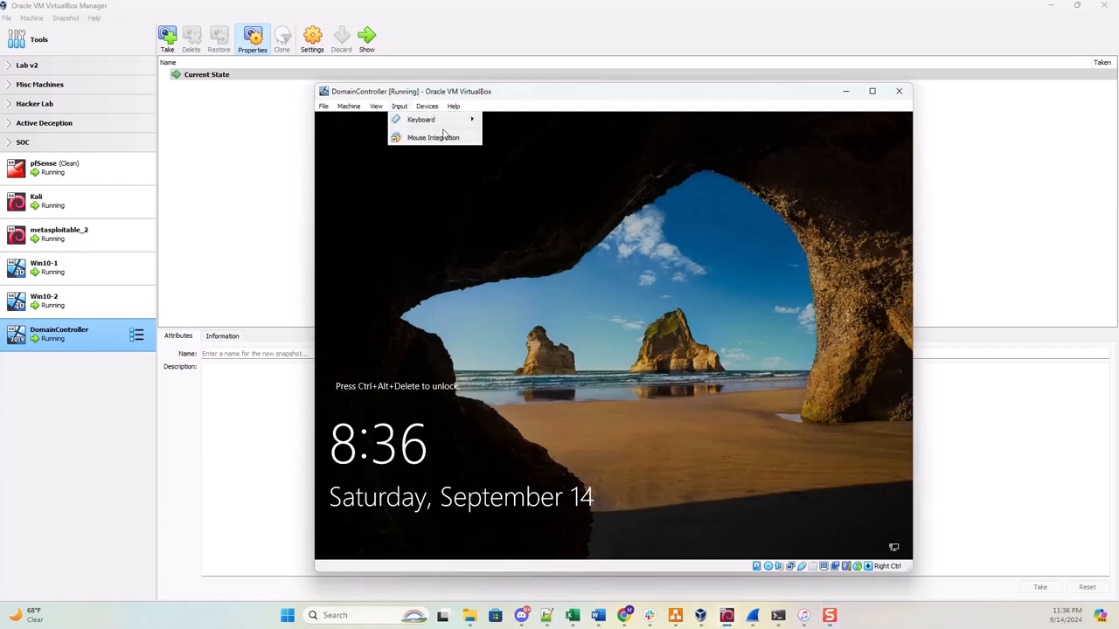
mouse_move(452, 123)
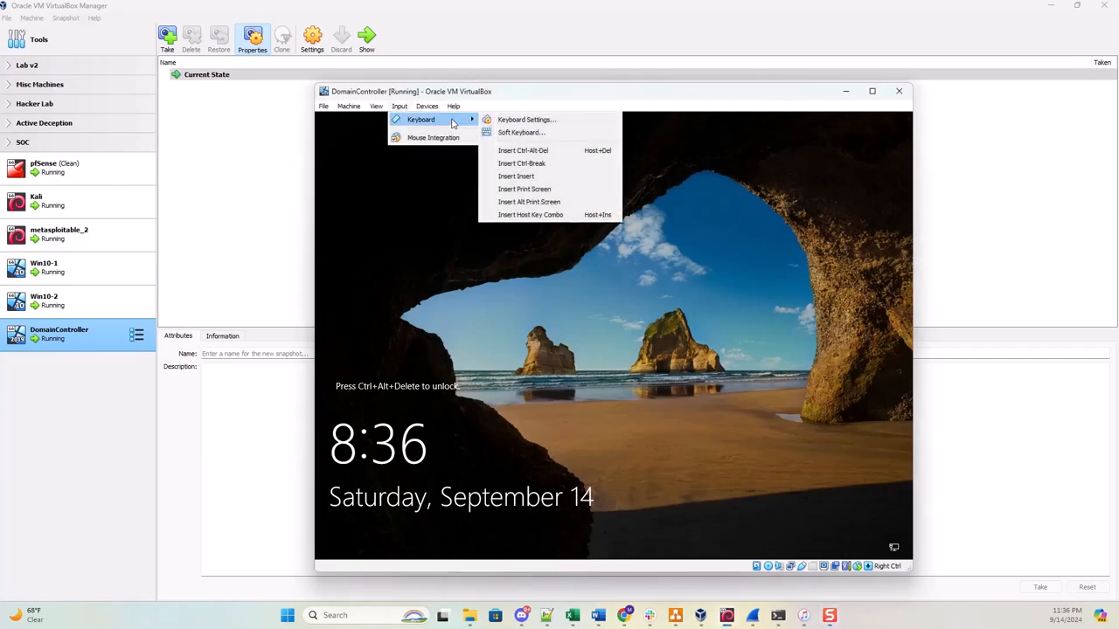
left_click(544, 152)
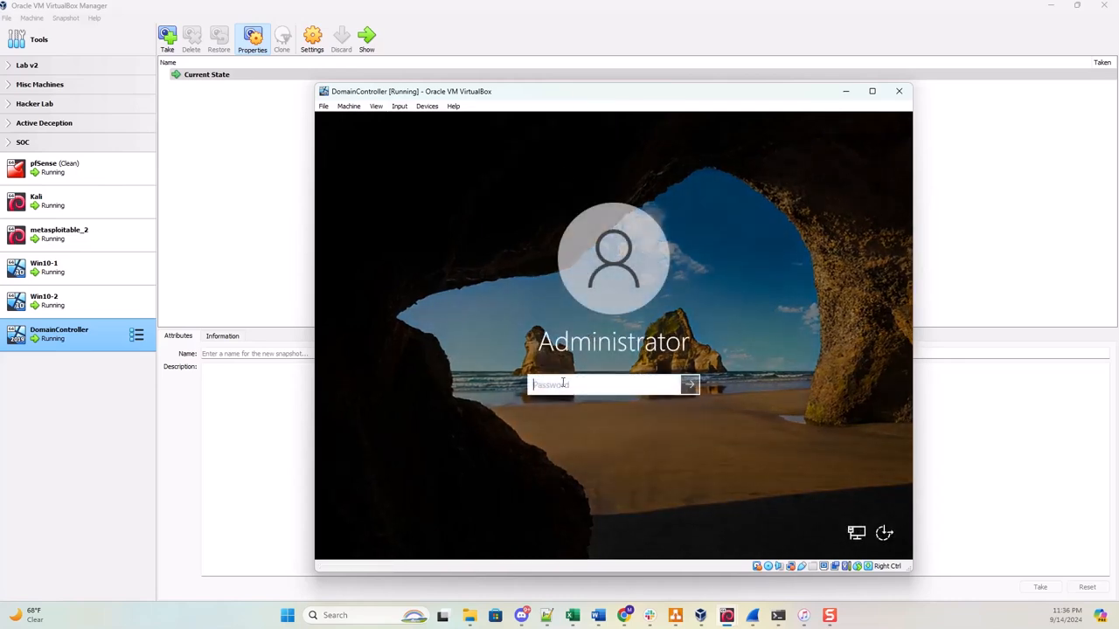
type("•••••••••")
key("Return")
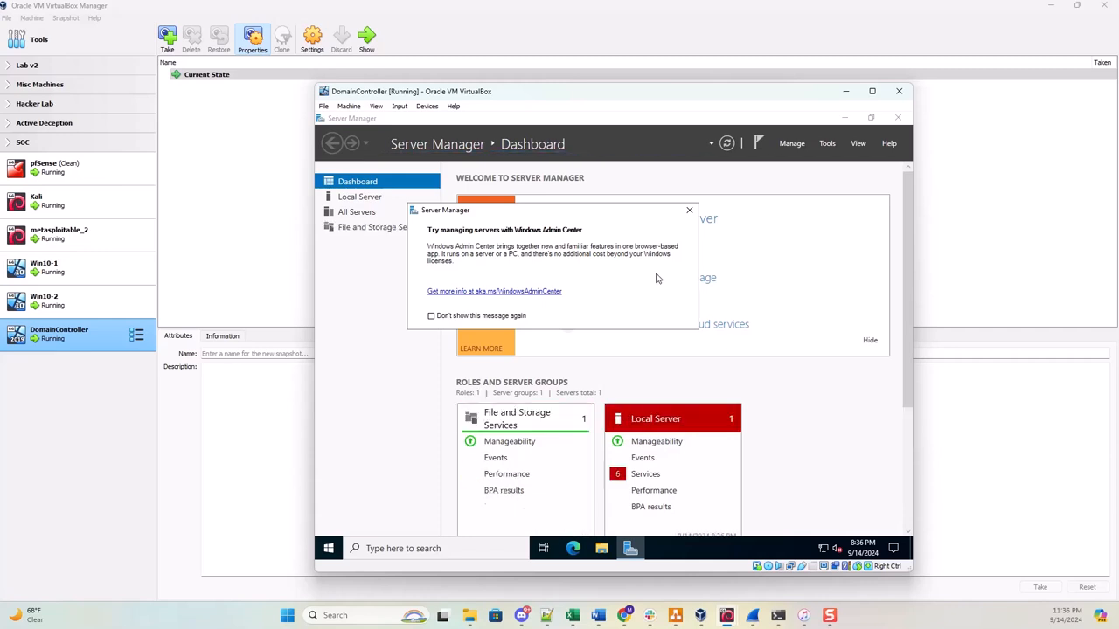
left_click(688, 211)
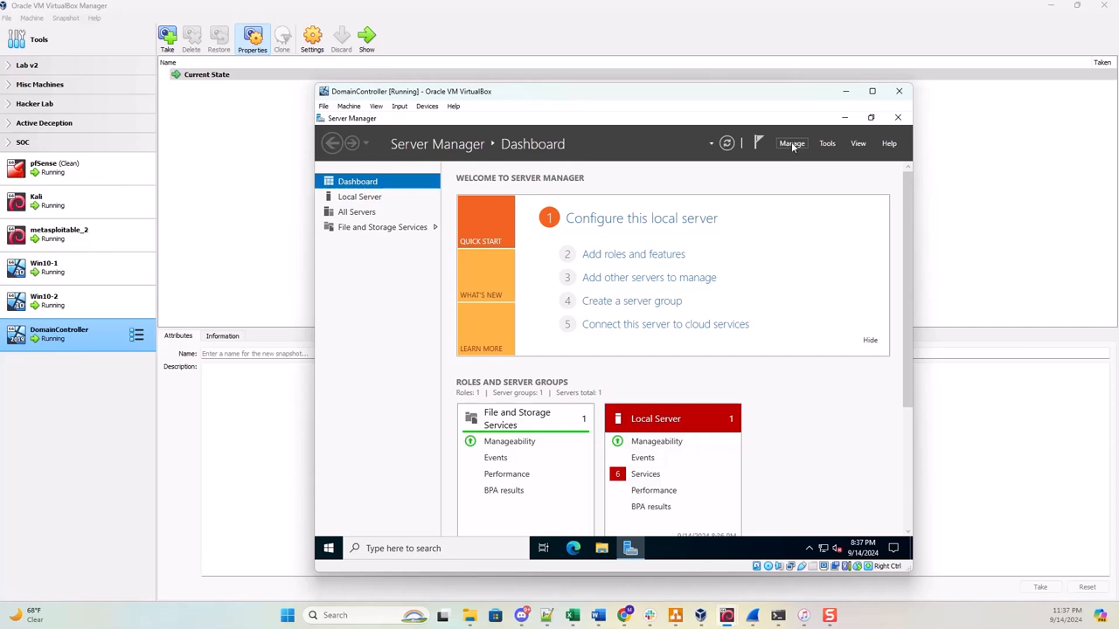
left_click(791, 144)
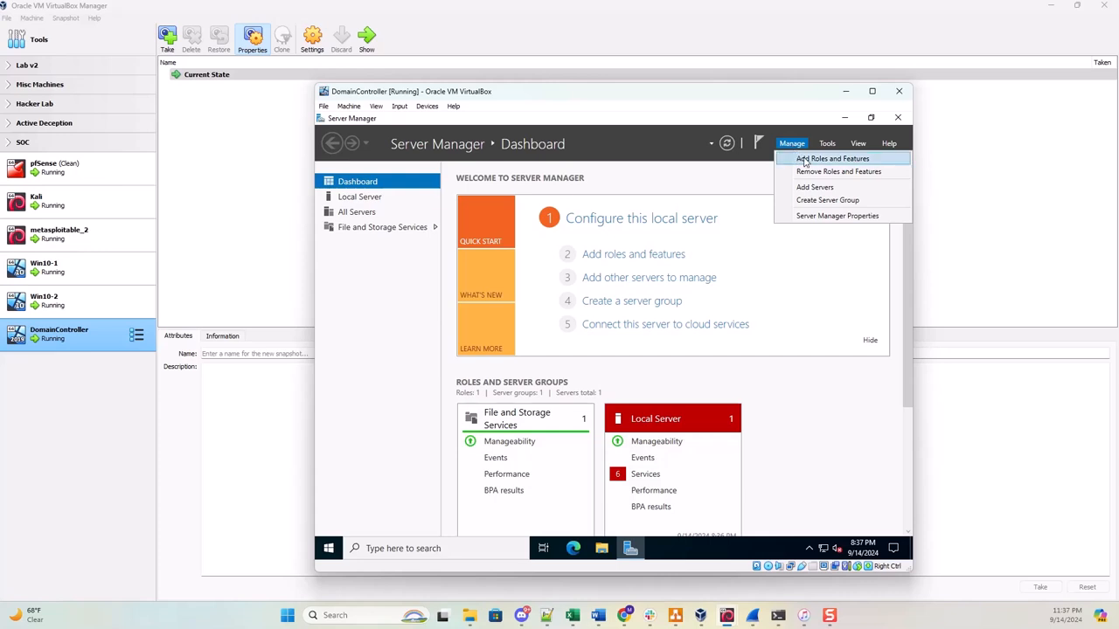
Start the Add Roles and Features wizard with role-based installation targeting Ecorp-DC.
left_click(805, 160)
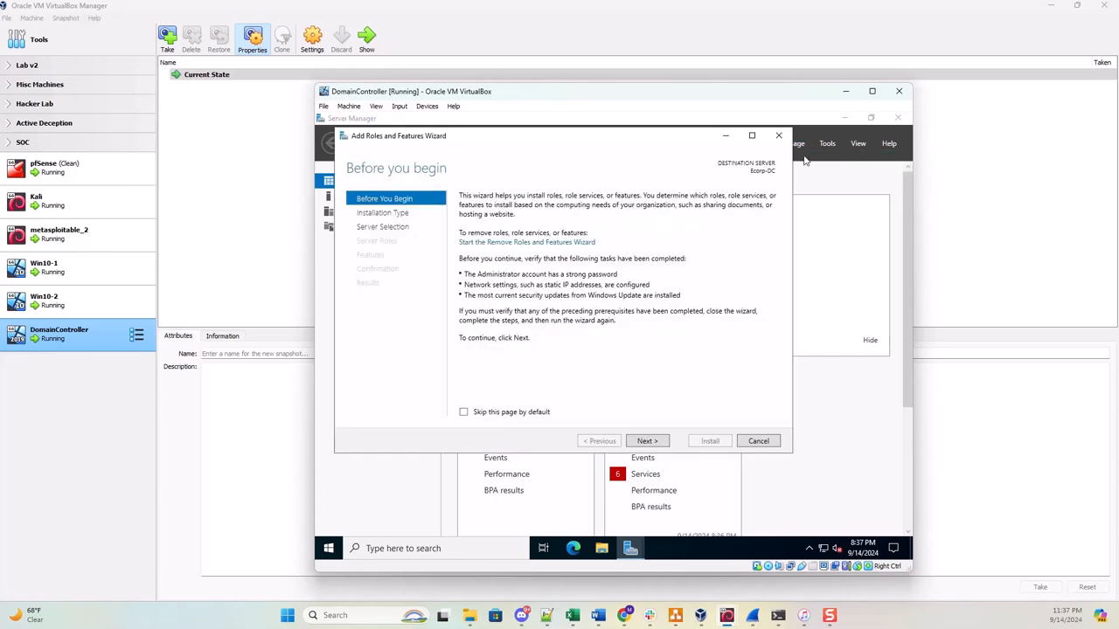
left_click(646, 441)
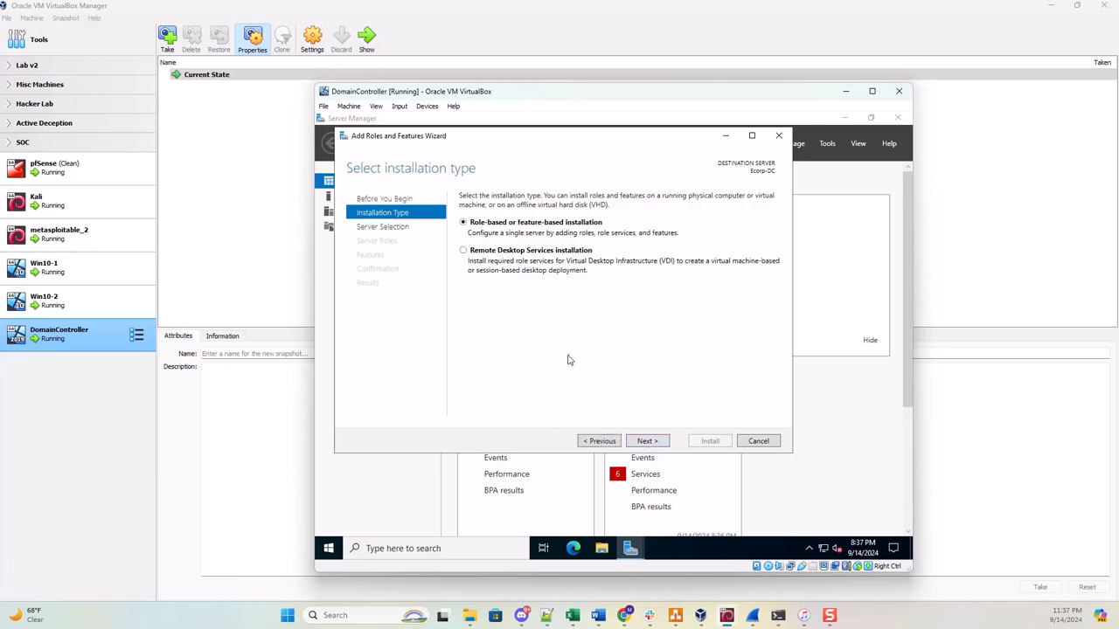
left_click(648, 441)
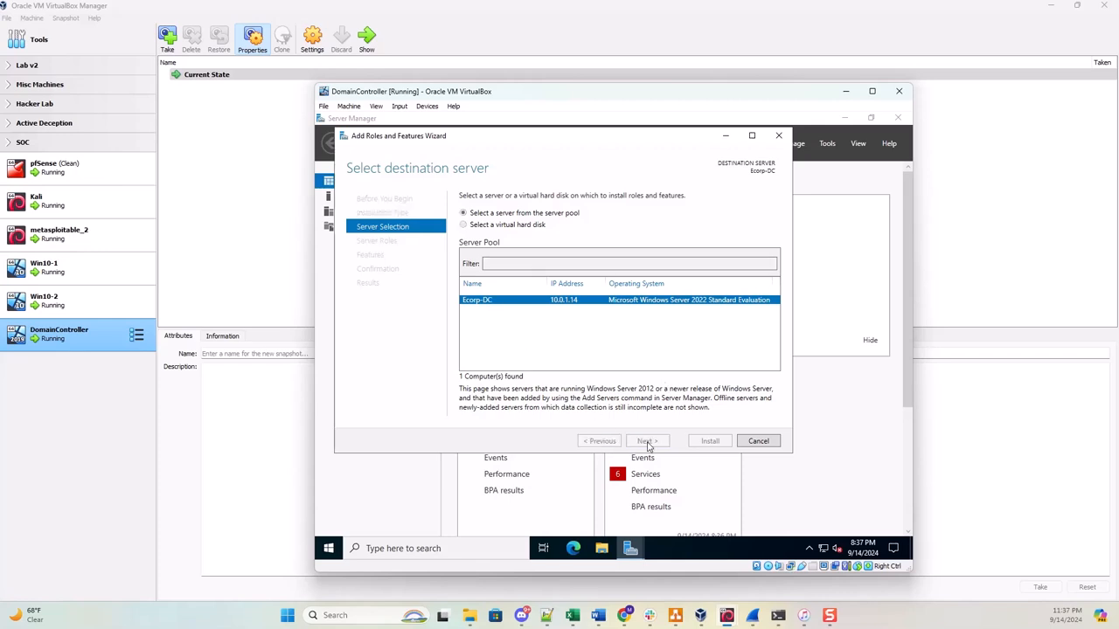
left_click(647, 441)
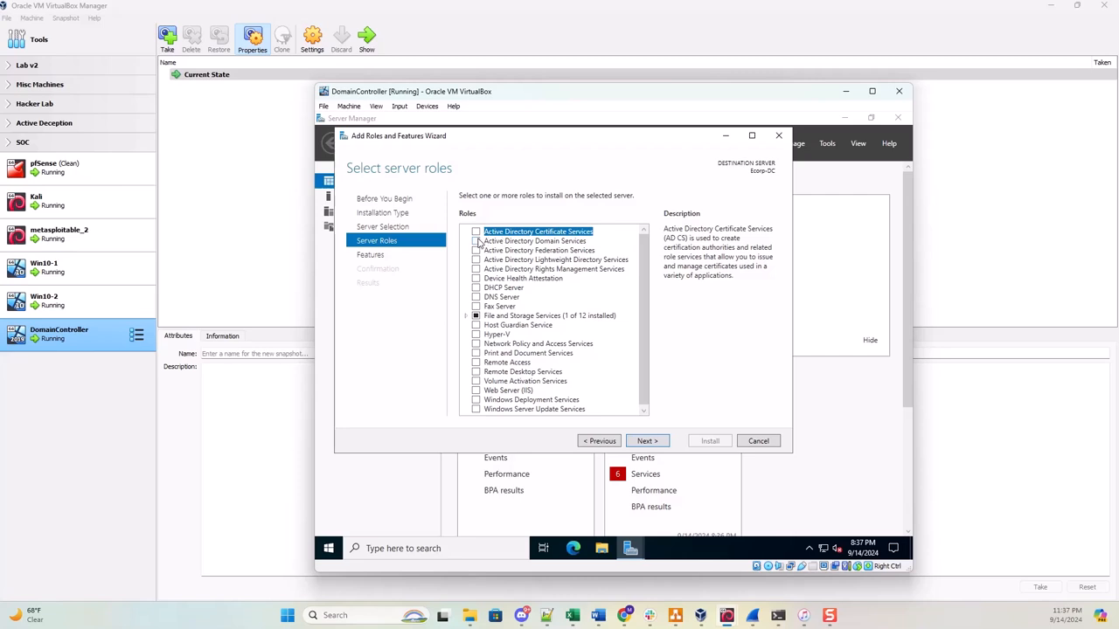
Add the Active Directory Domain Services role with its required features and advance to confirmation.
left_click(476, 241)
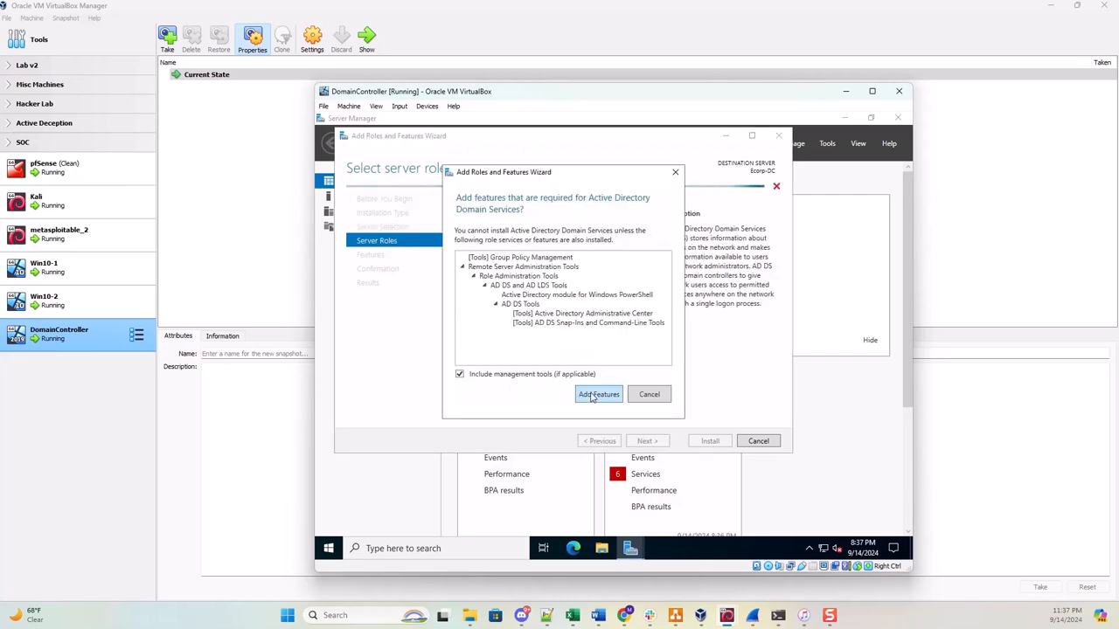
left_click(598, 394)
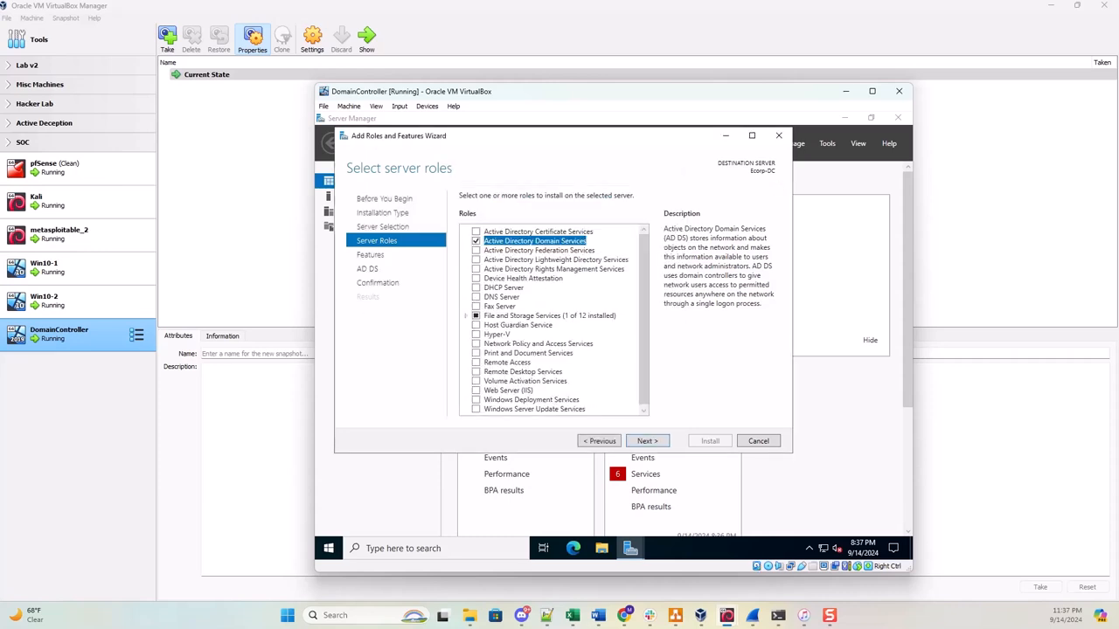
left_click(637, 441)
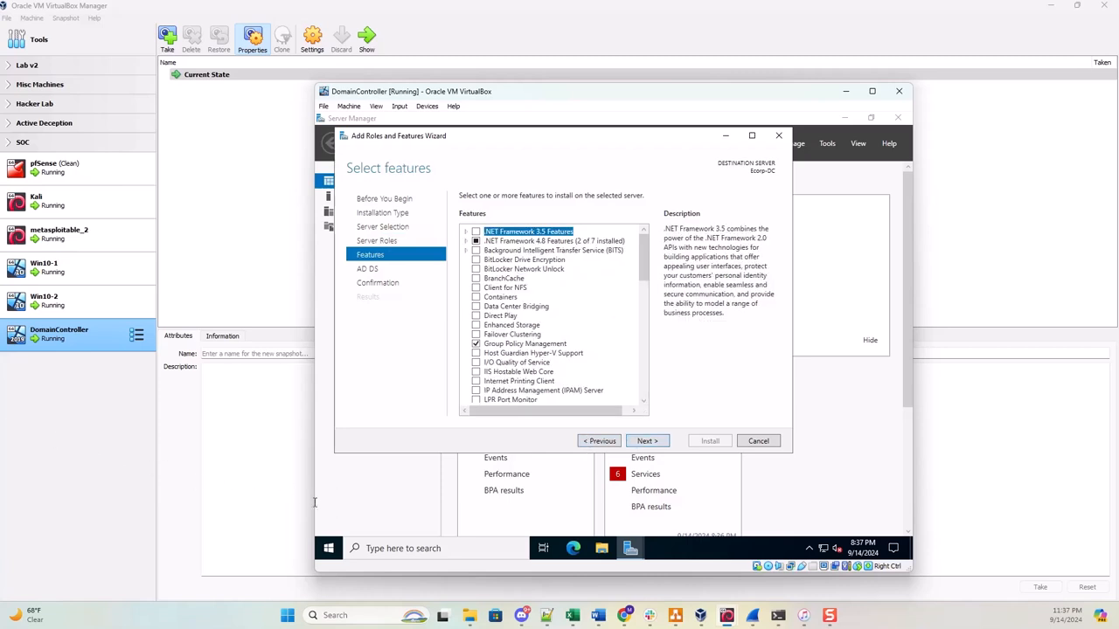
left_click(643, 443)
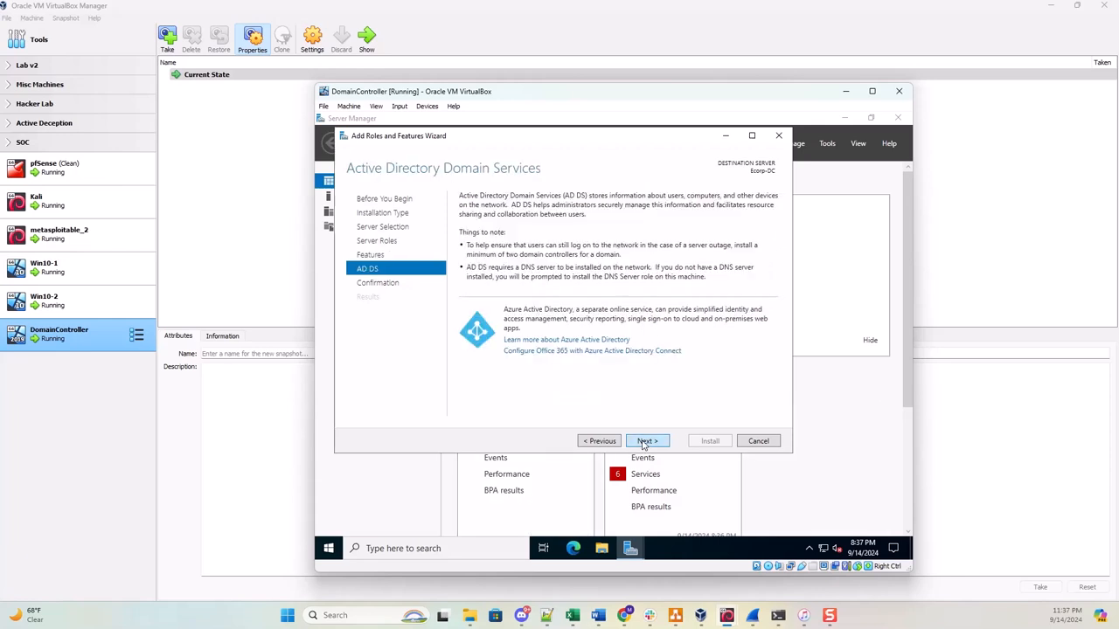
left_click(644, 443)
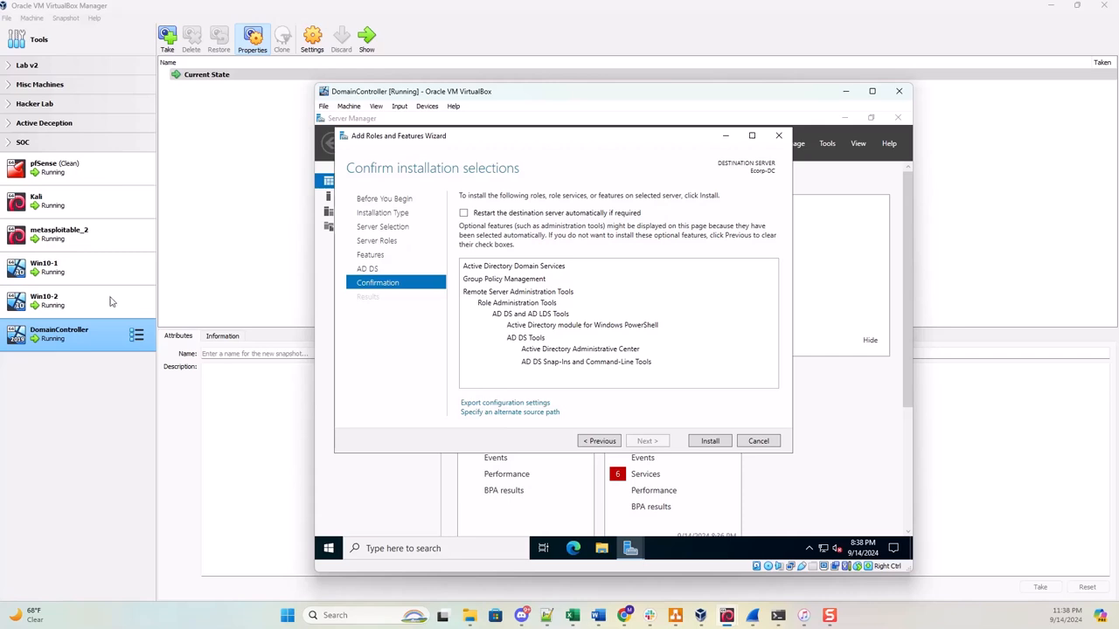
Install AD DS with automatic restart enabled, then launch 'Promote this server to a domain controller'.
left_click(465, 213)
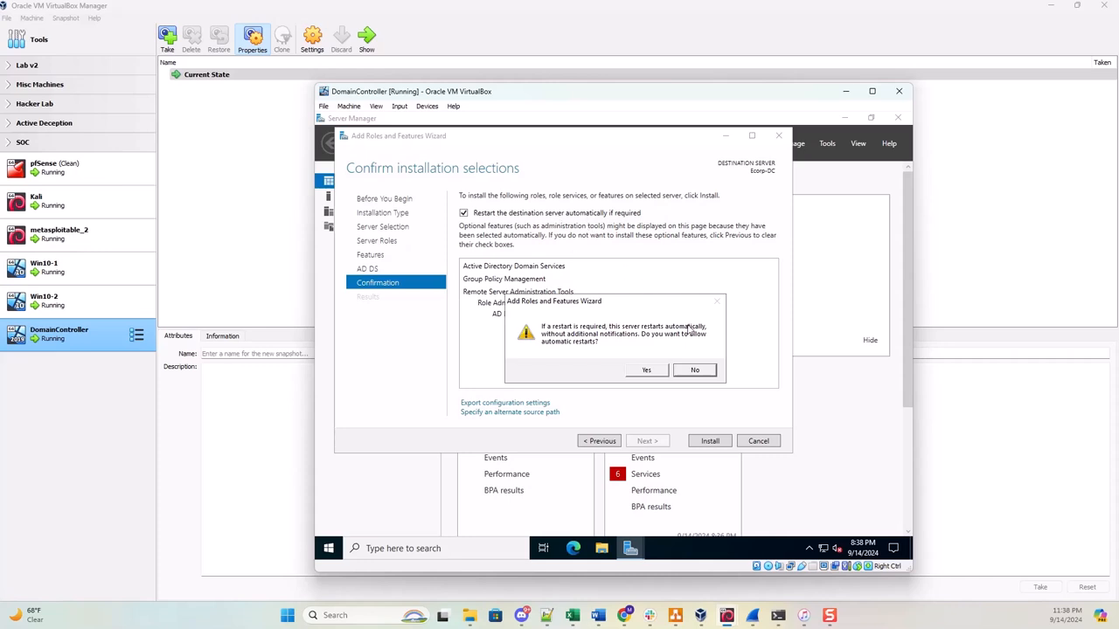
left_click(648, 371)
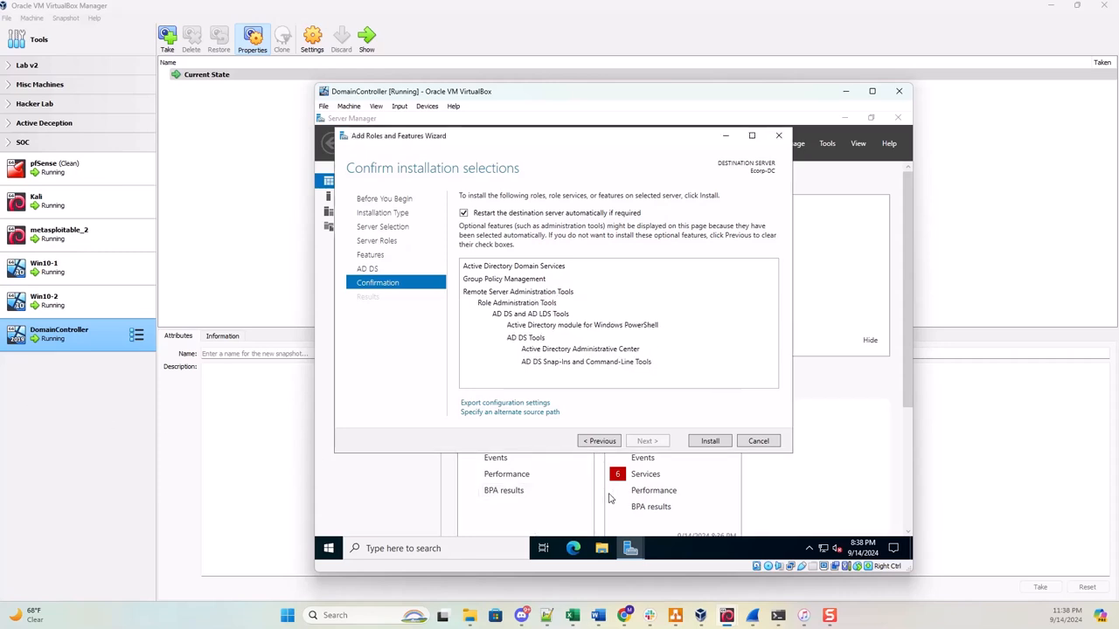
left_click(710, 441)
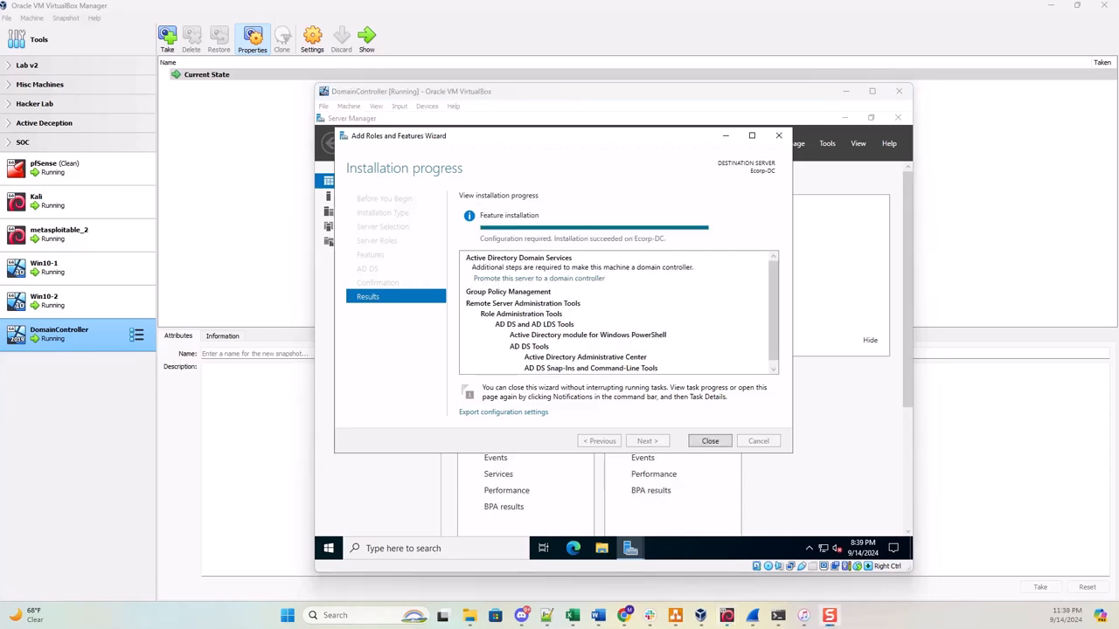
left_click(579, 279)
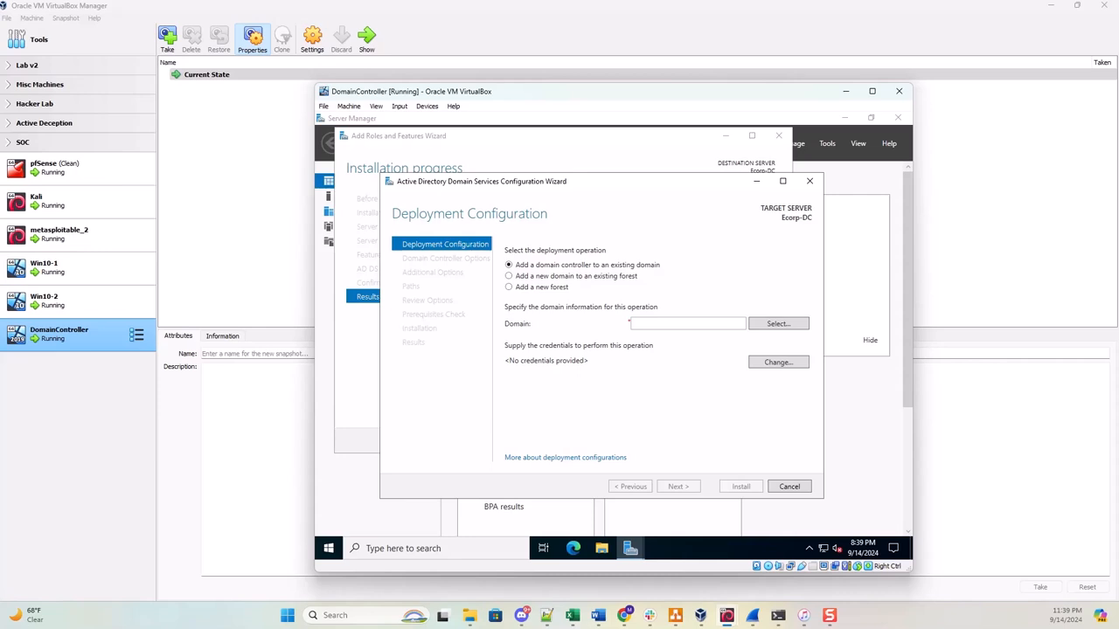
Choose 'Add a new forest' with root domain name Ecorp.local and continue.
left_click(509, 288)
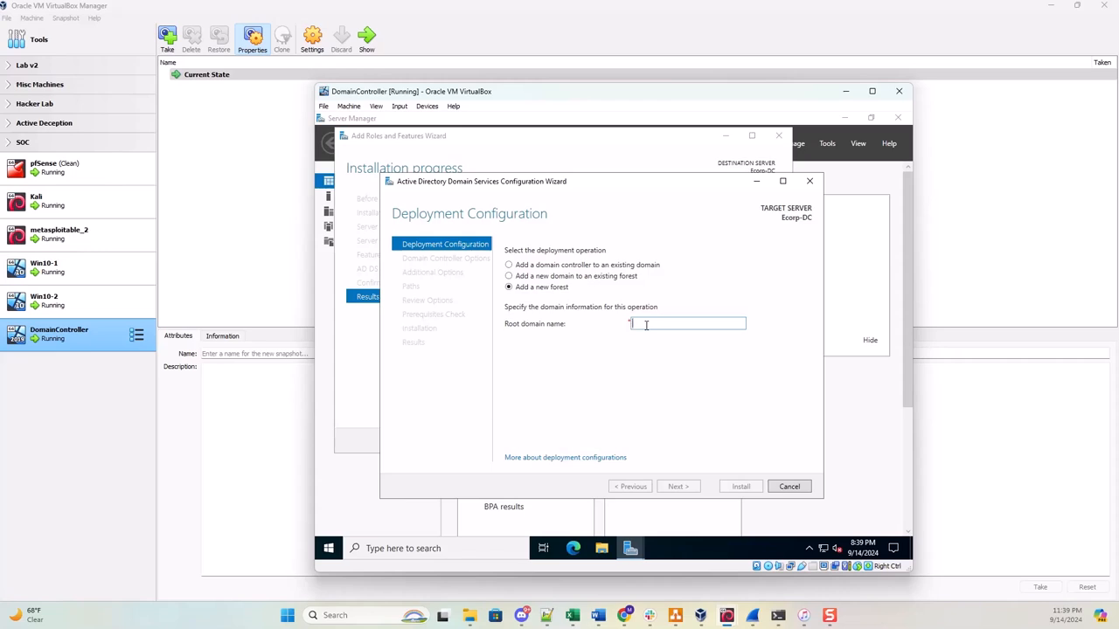
type("Ecorp")
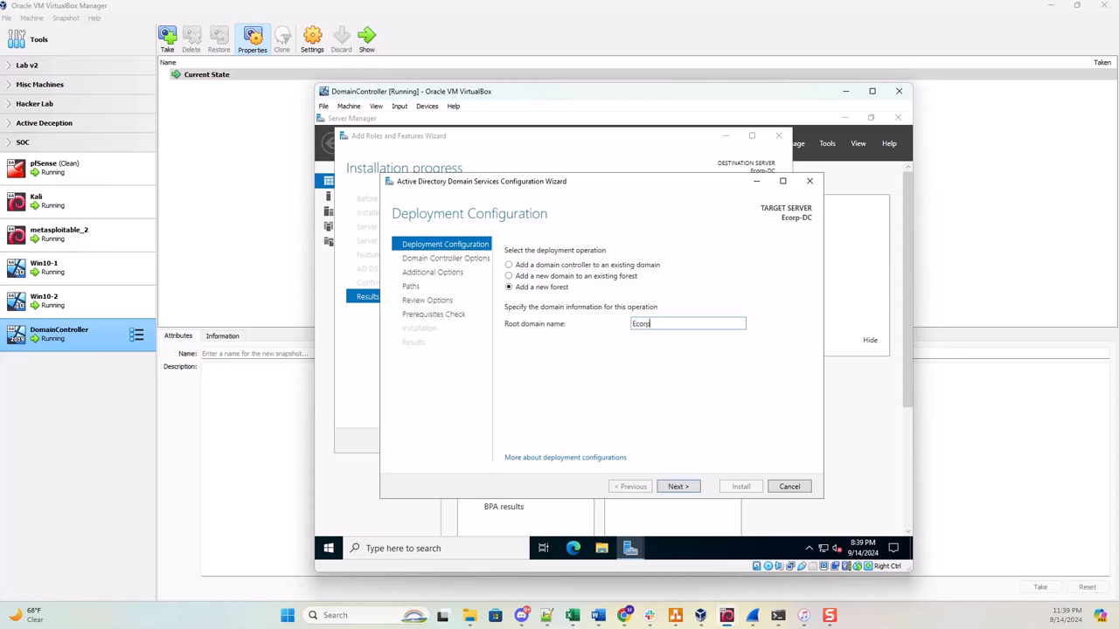
type(".local")
left_click(669, 487)
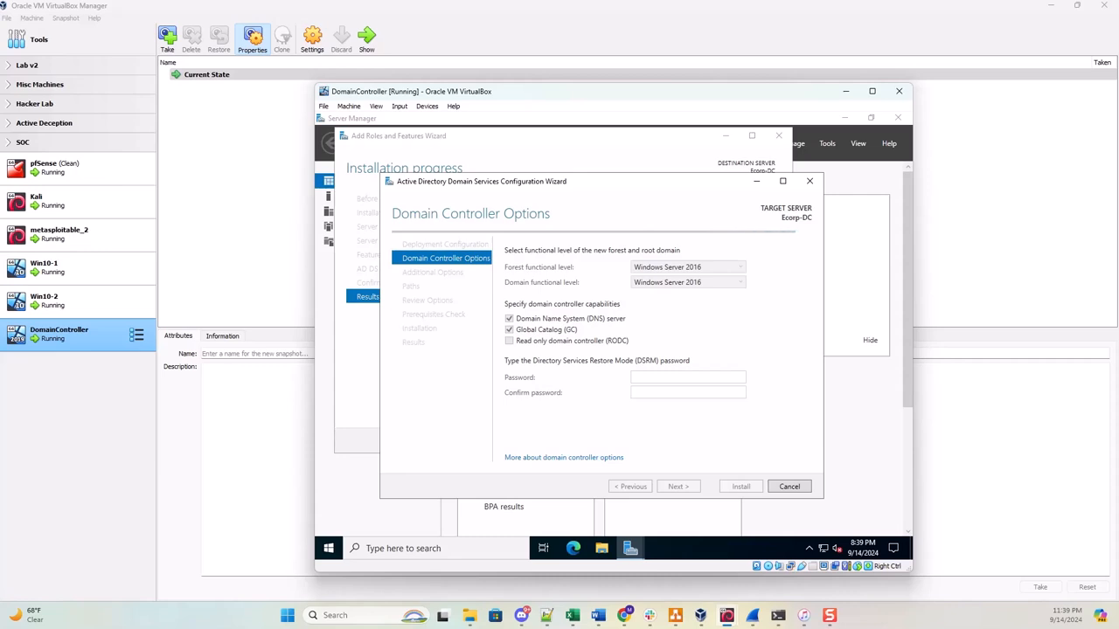
Enter the DSRM password in both the Password and Confirm password fields.
left_click(642, 376)
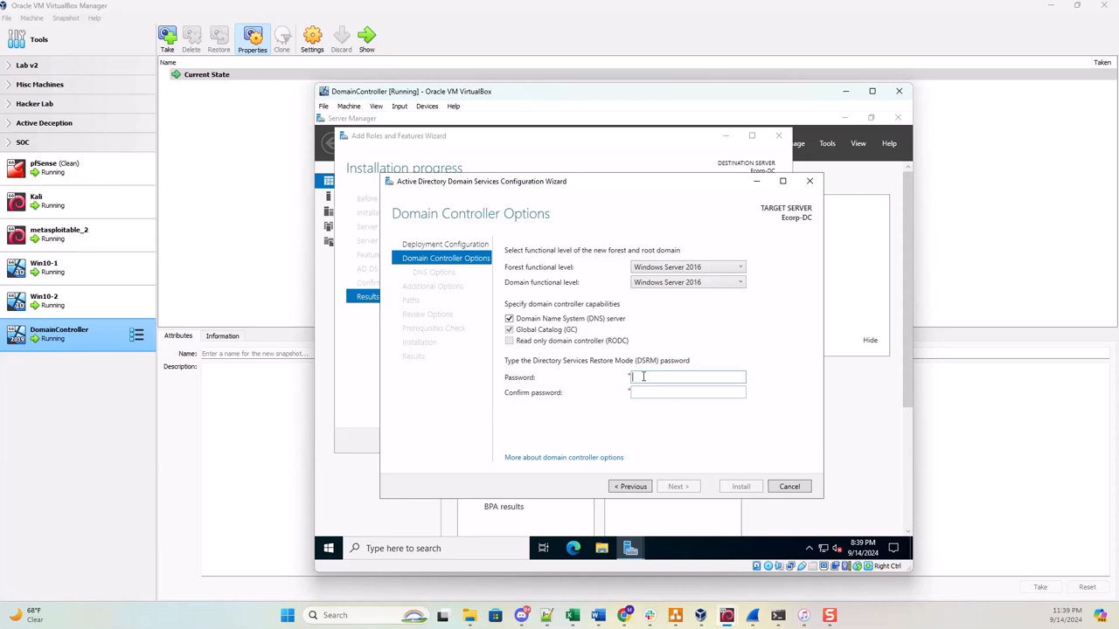
type("•••••••••")
left_click(656, 392)
type("••••••••")
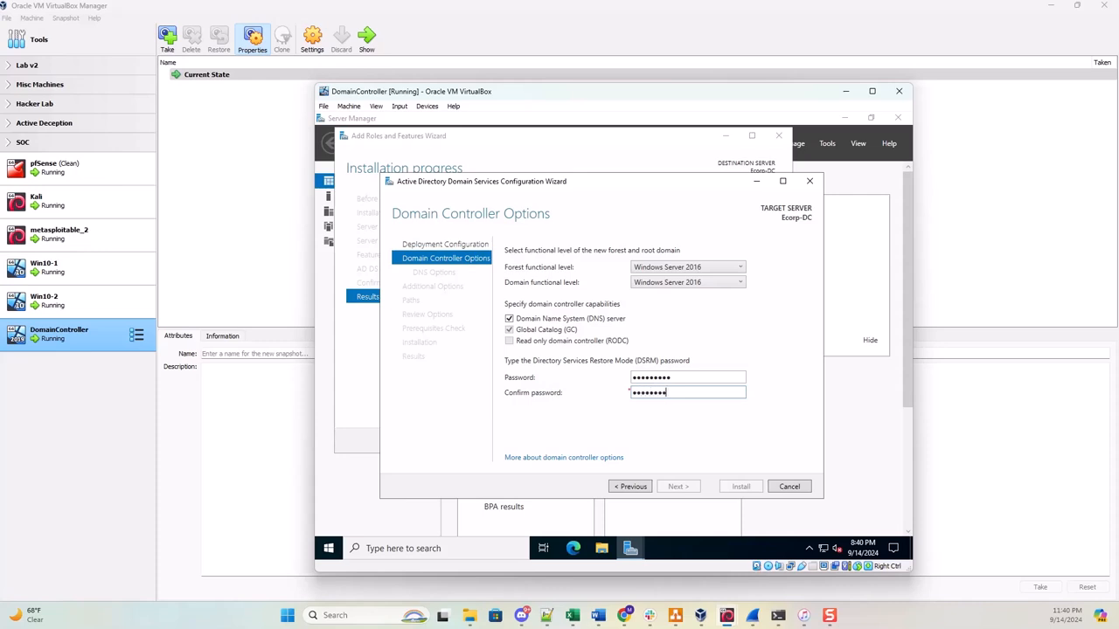
type("•")
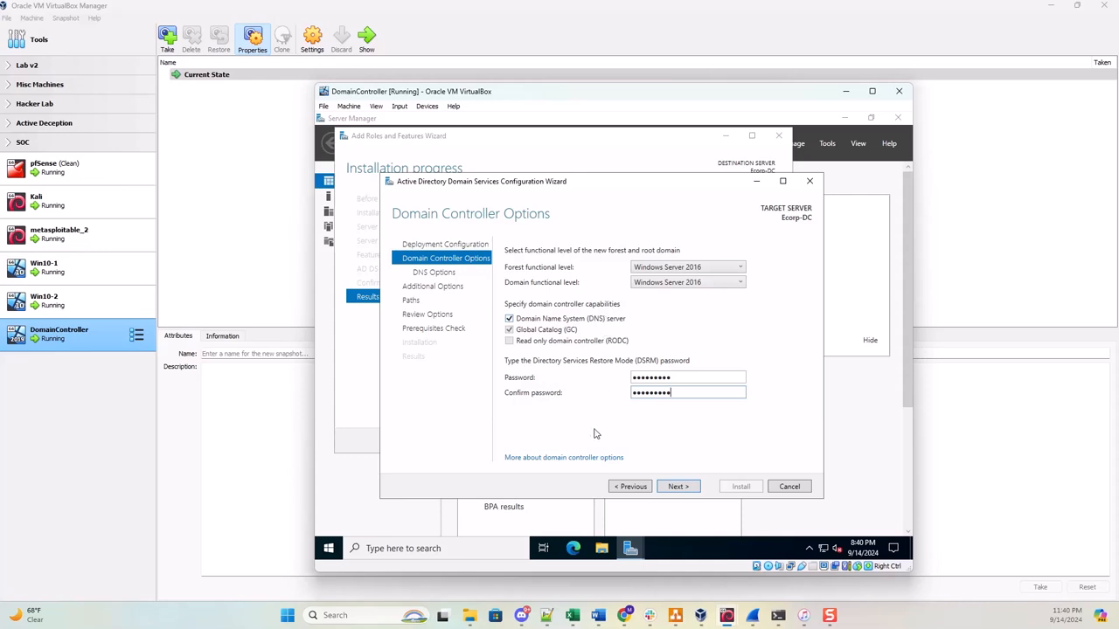
Accept defaults through DNS Options, NetBIOS name ECORP, Paths and Review Options to run prerequisite checks.
left_click(675, 488)
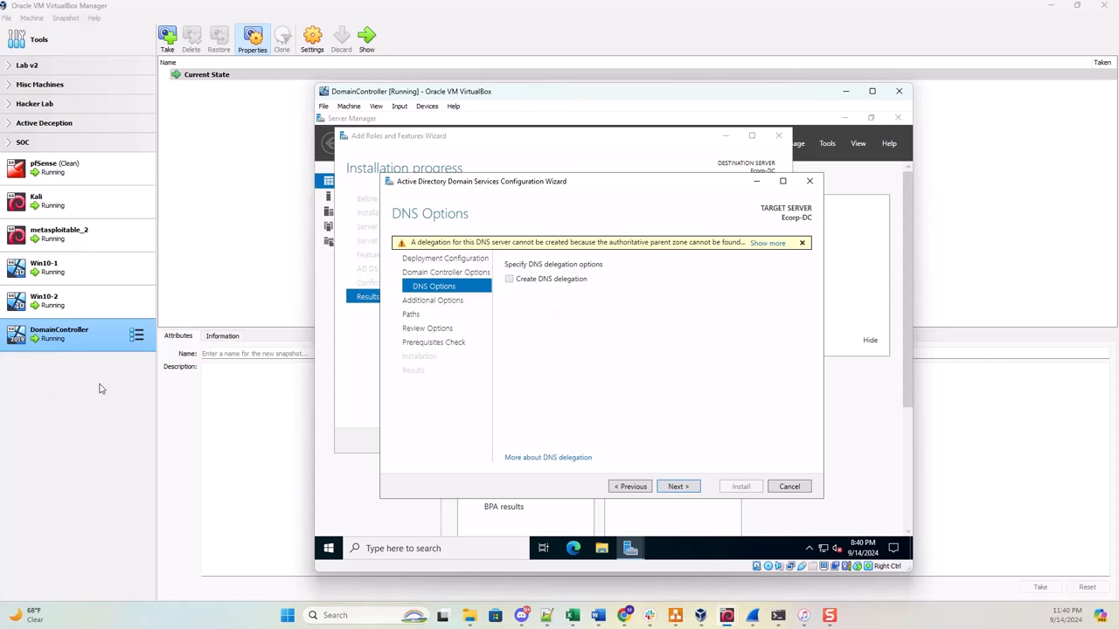
left_click(678, 487)
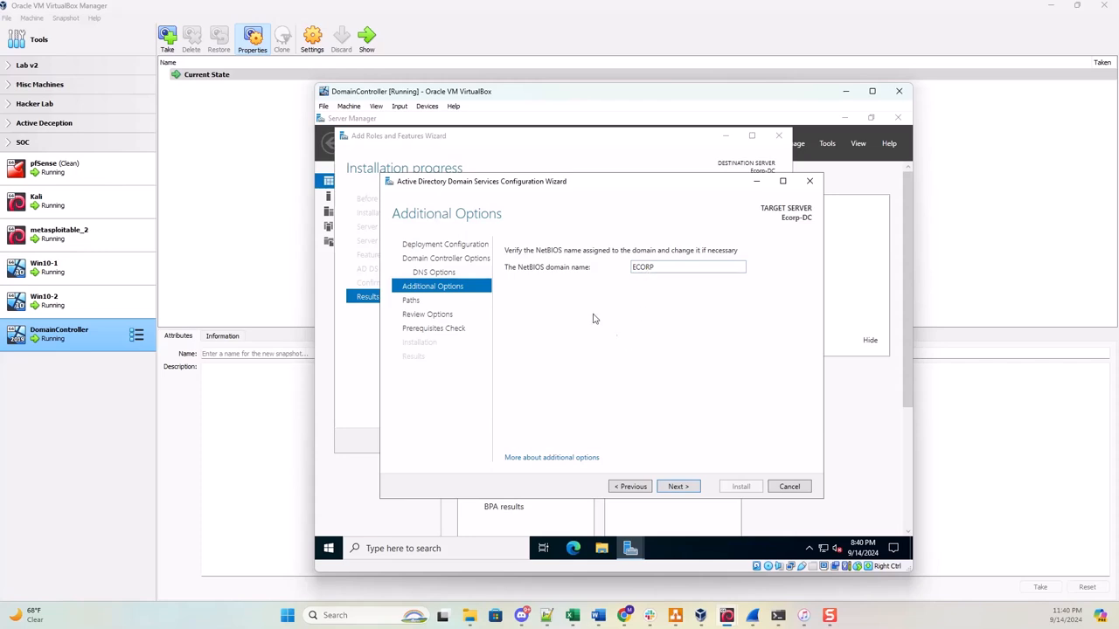
left_click(687, 488)
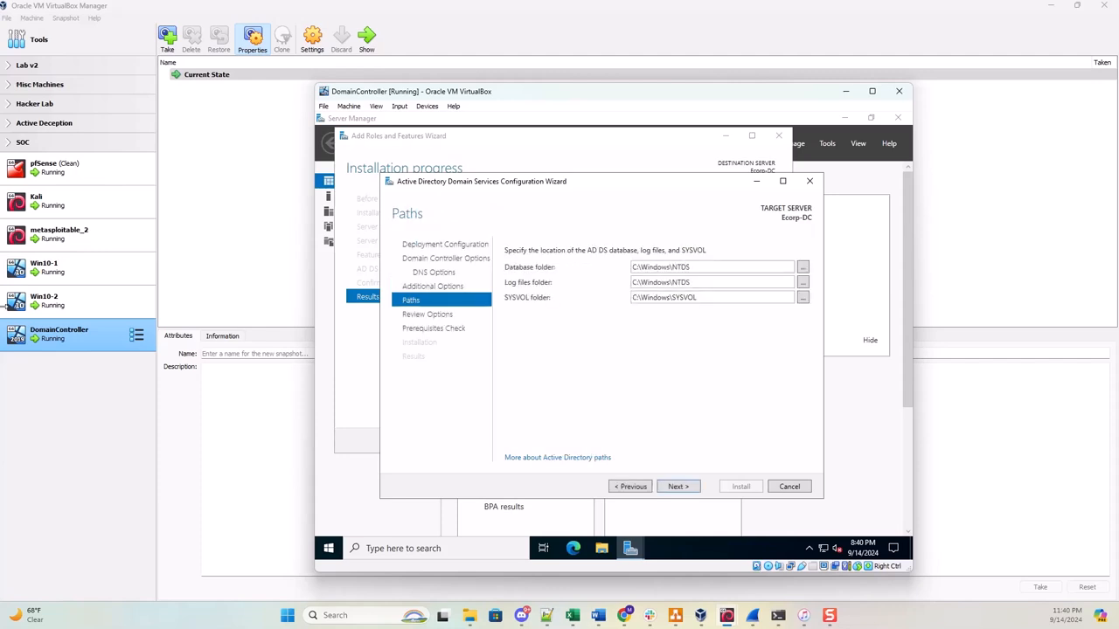
left_click(677, 487)
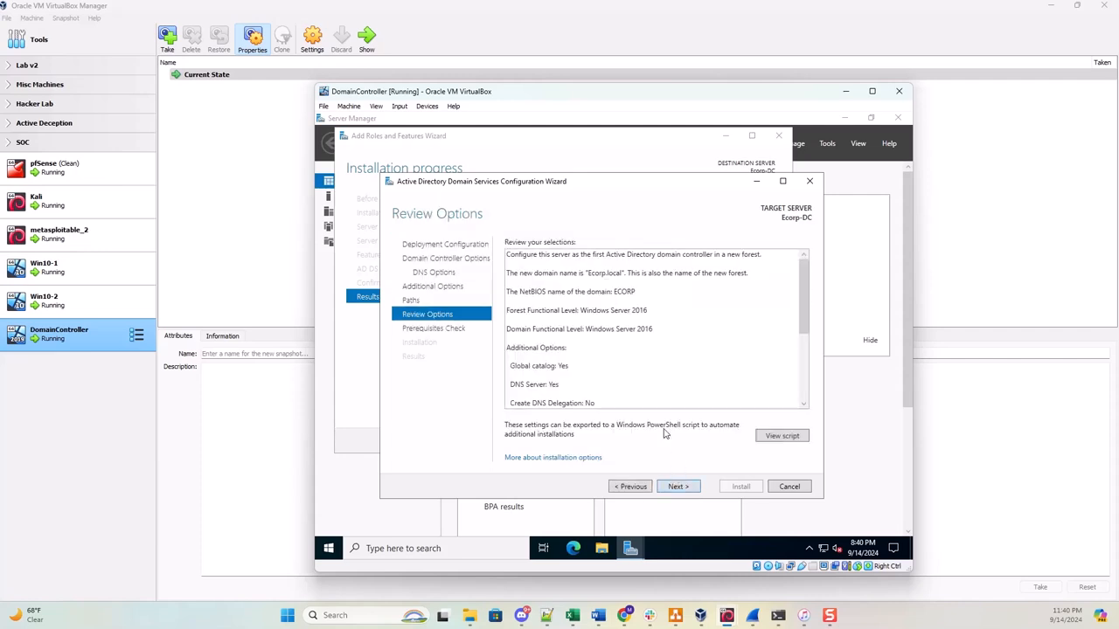
left_click(679, 487)
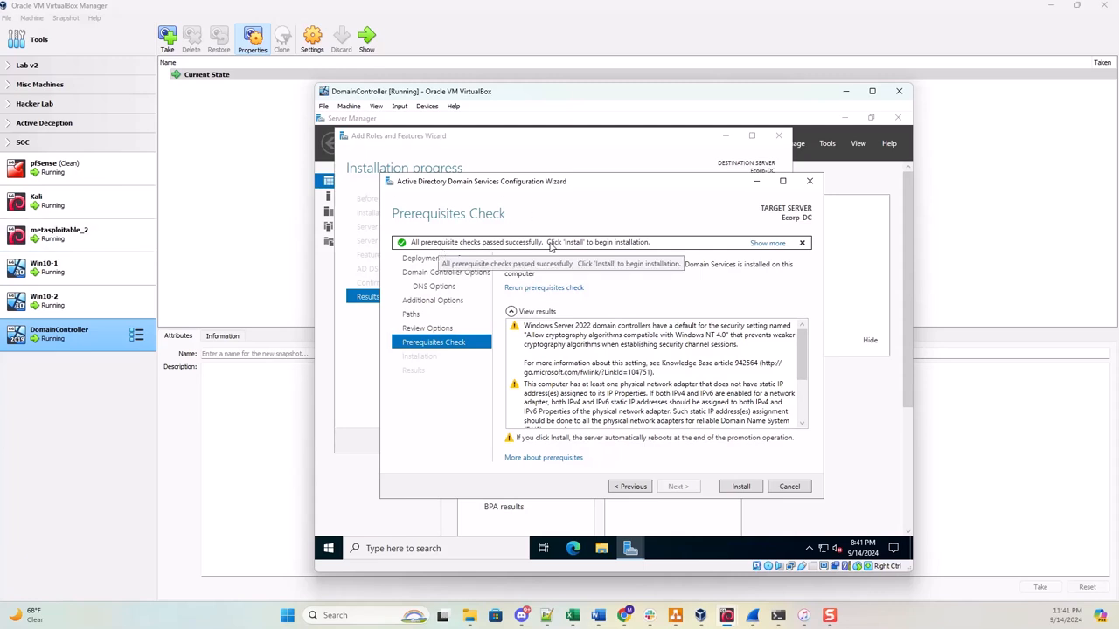
Install the domain controller, then after the reboot send Ctrl-Alt-Del and sign in as the ECORP administrator.
left_click(732, 487)
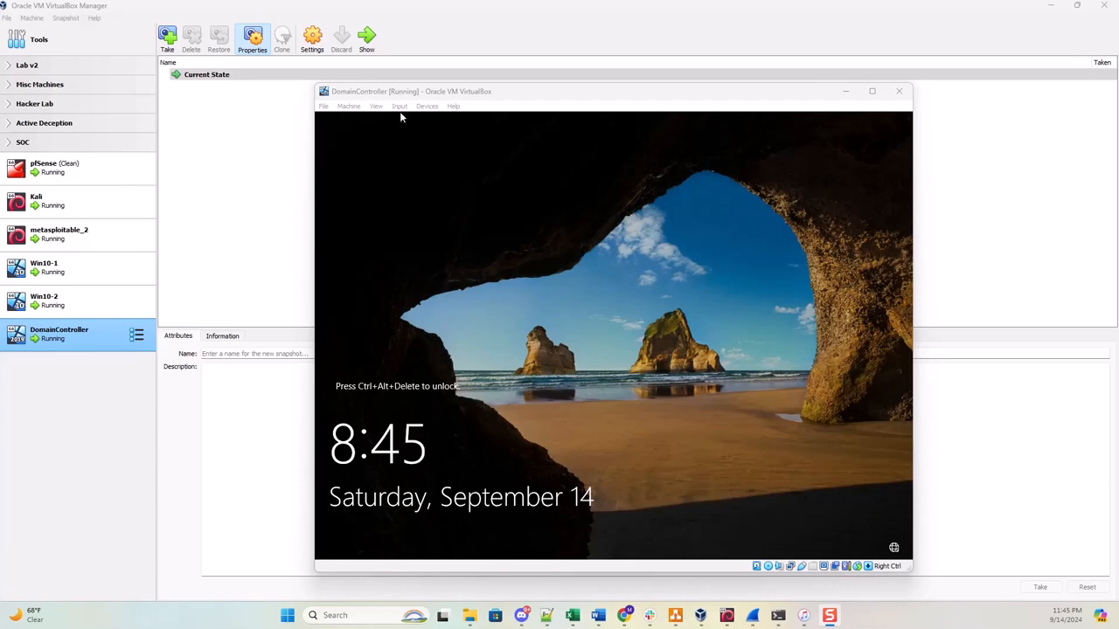
left_click(399, 107)
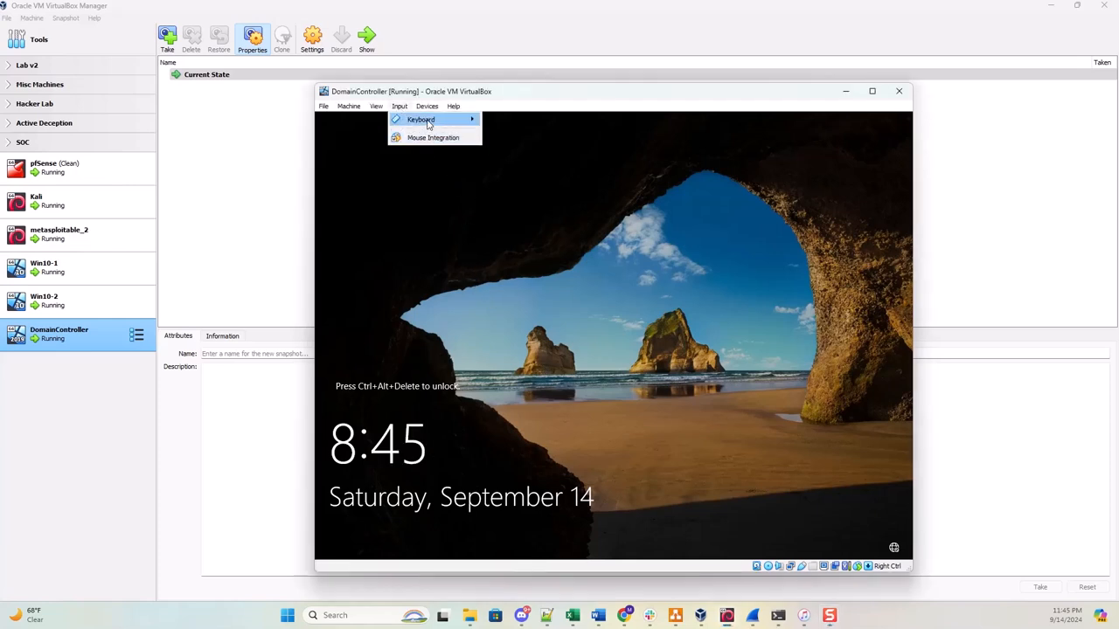
mouse_move(428, 124)
left_click(535, 150)
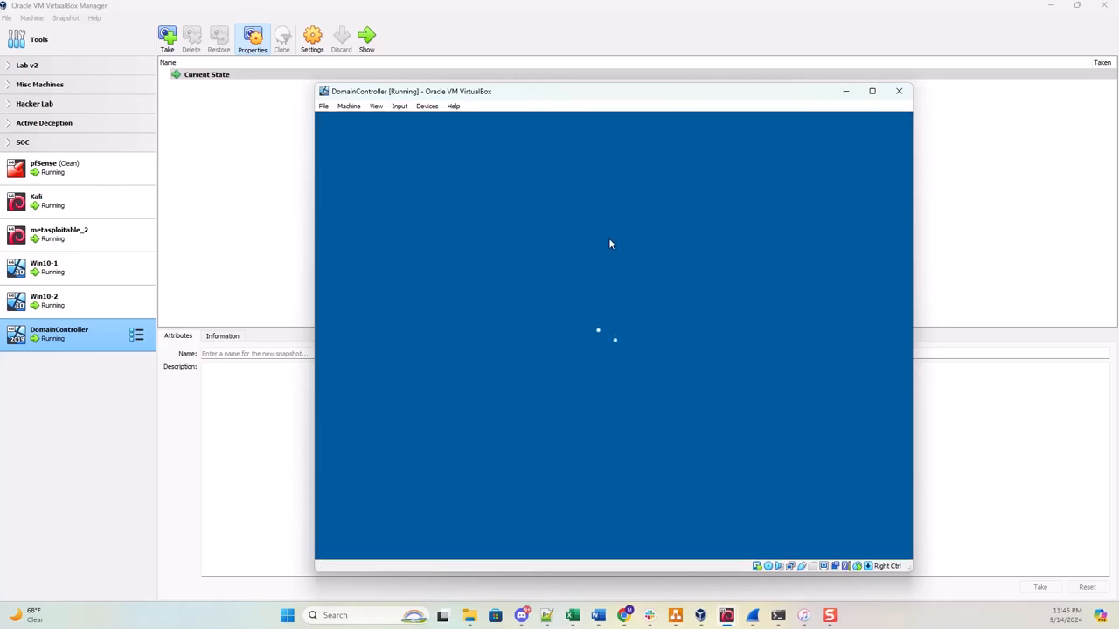
type("•••••")
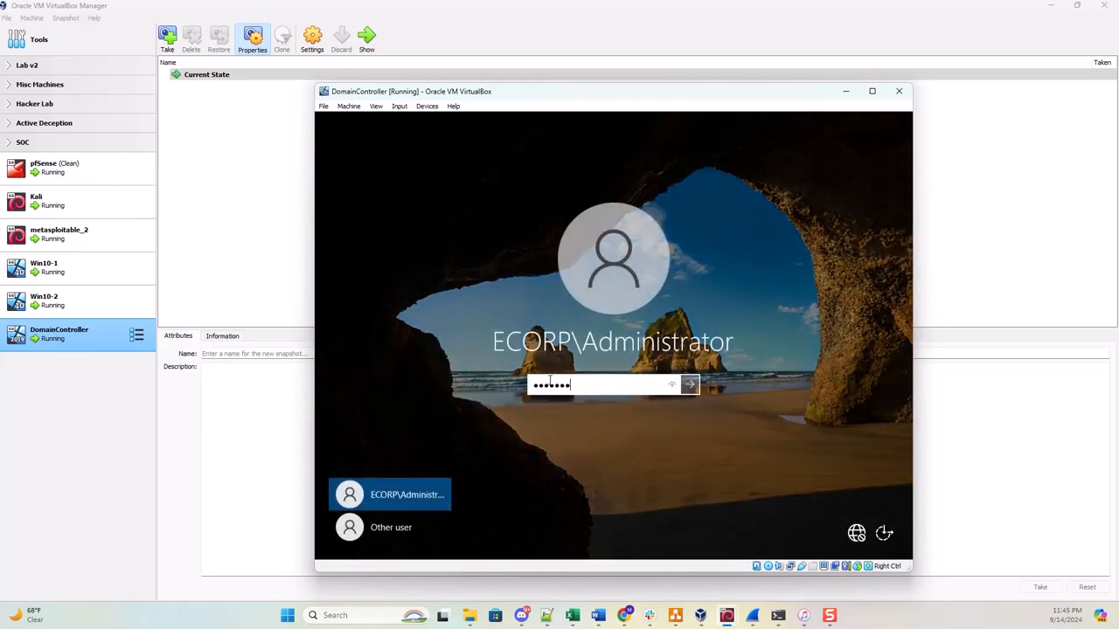
key("Return")
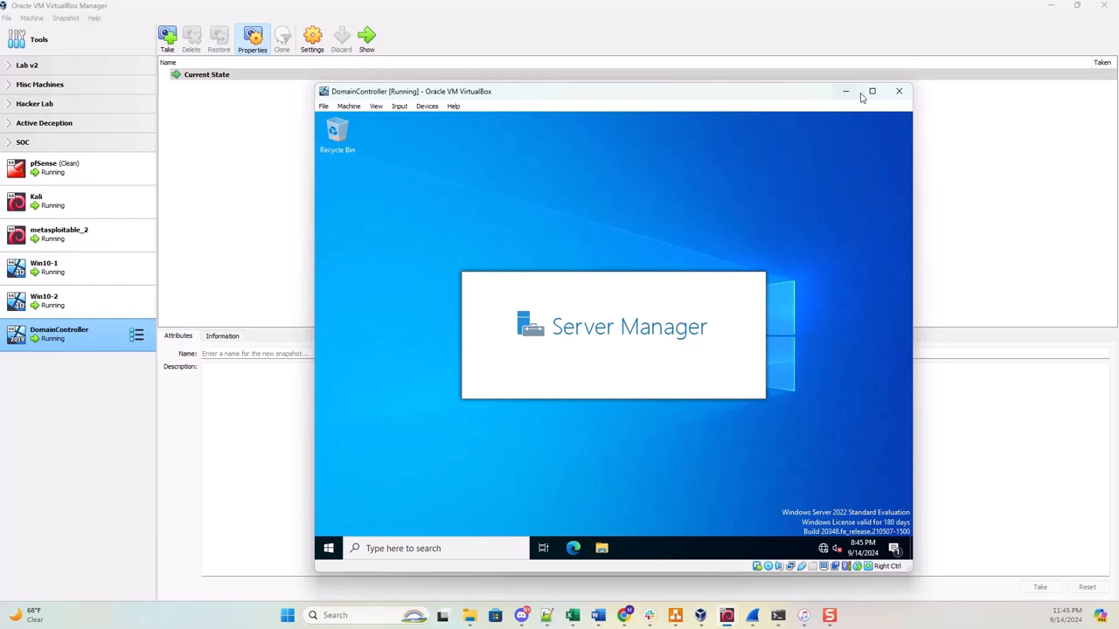
mouse_move(872, 94)
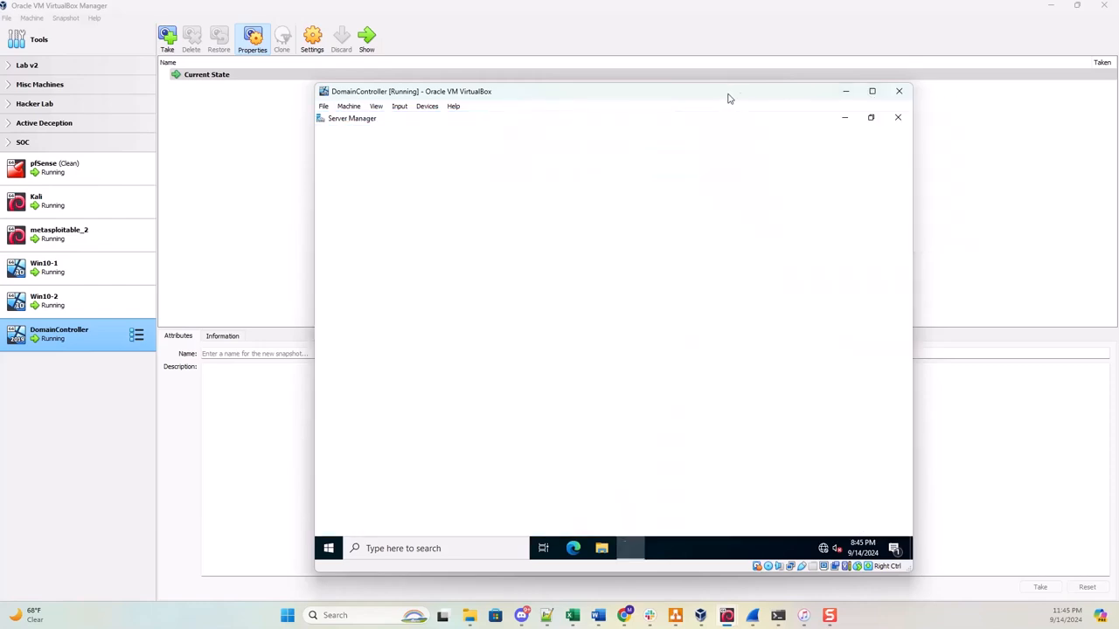
Resize and maximize the Ecorp-DC VM window to fill the screen, then close the Windows Admin Center pop-up.
left_click(871, 93)
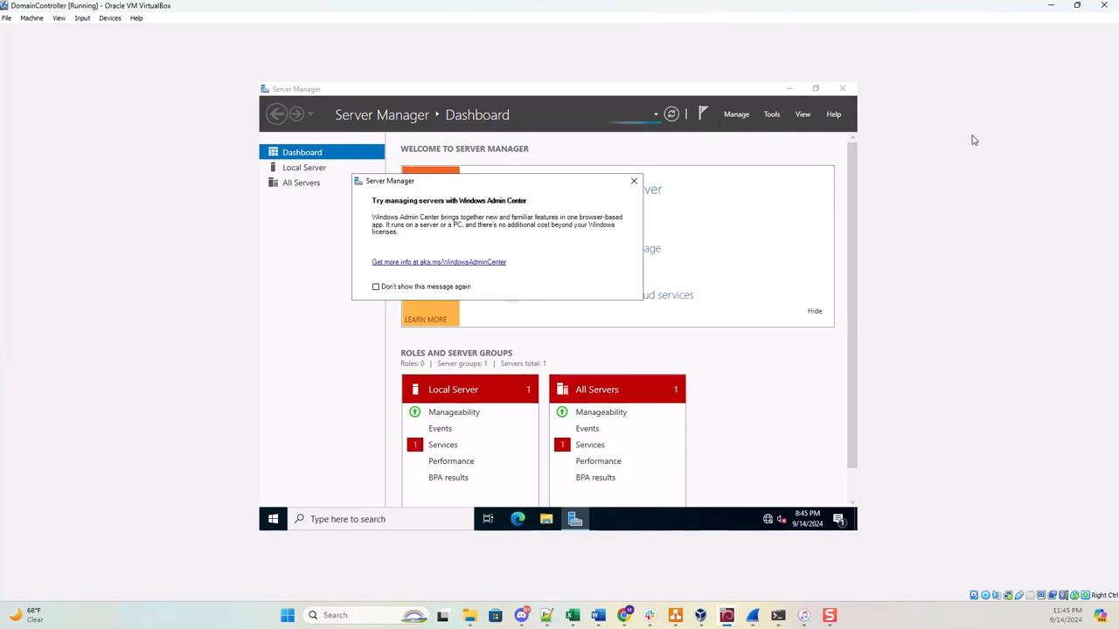
left_click(1078, 8)
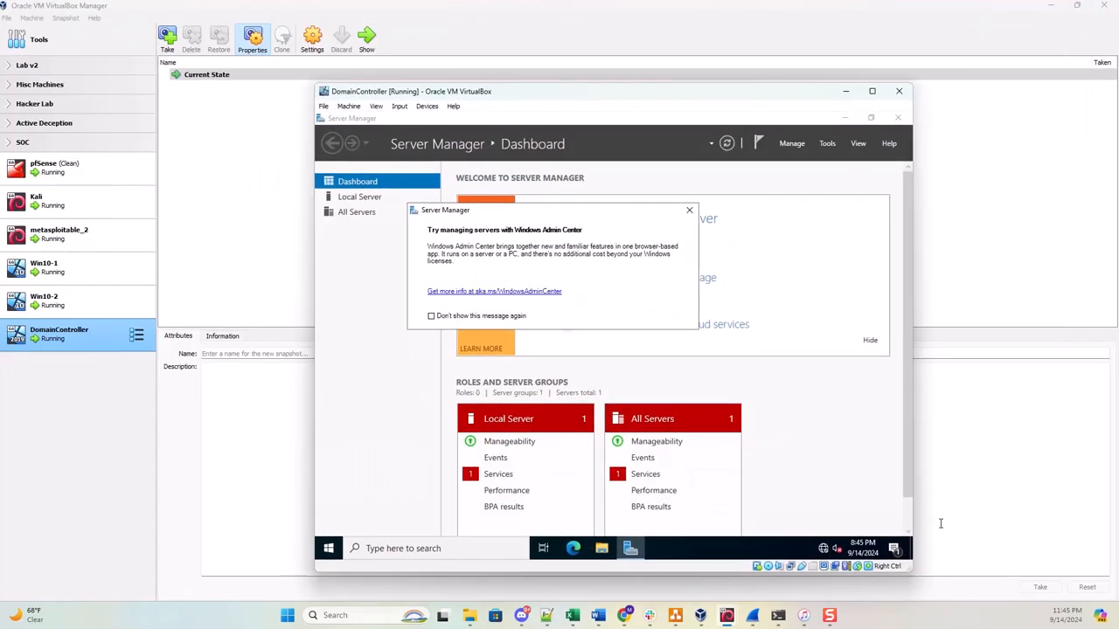
left_click_drag(909, 566, 477, 188)
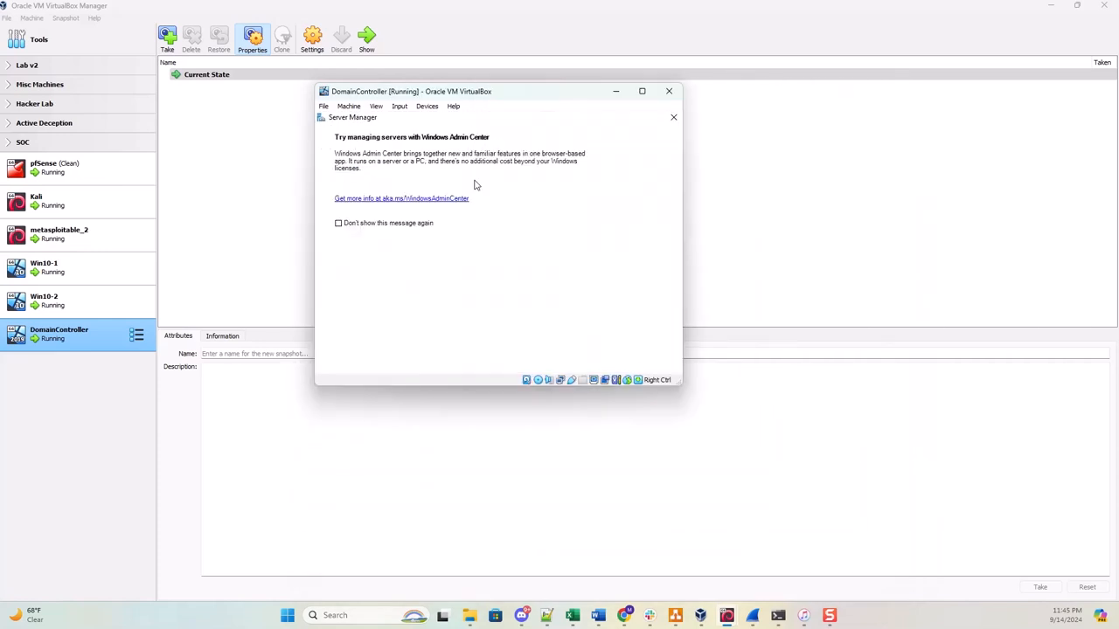
left_click(641, 92)
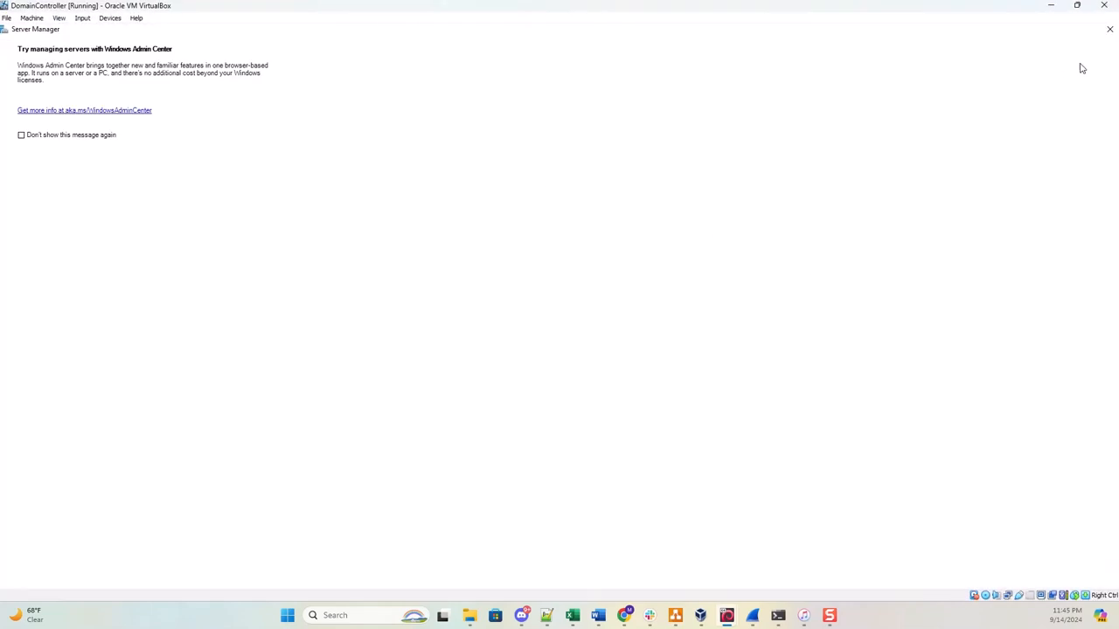
left_click(1110, 29)
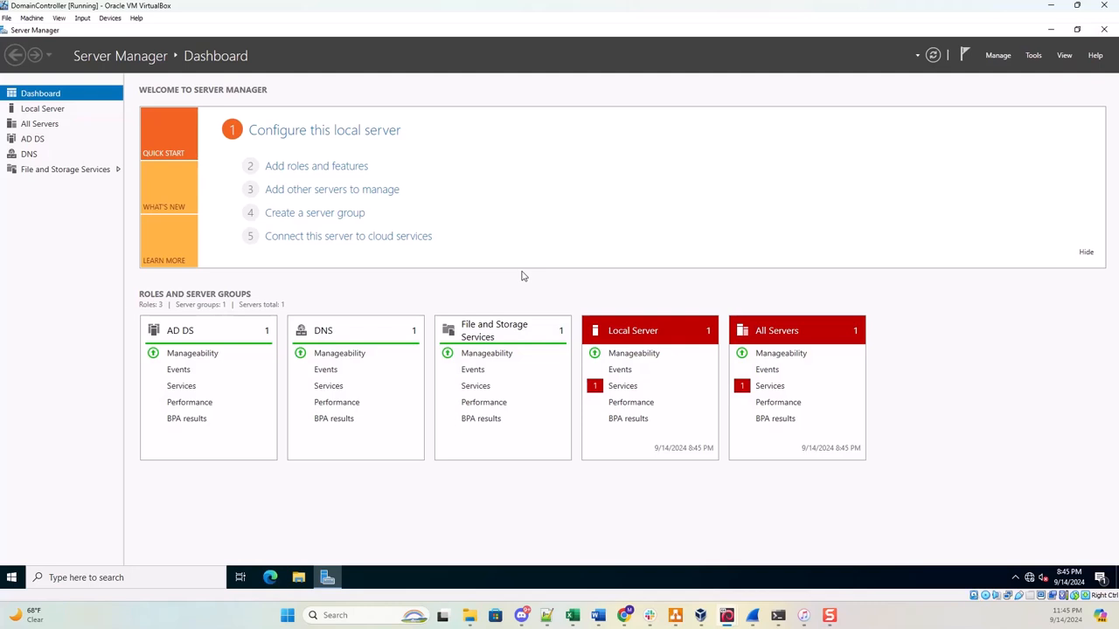
Launch Add Roles and Features from Manage and select Ecorp-DC.Ecorp.local as the destination server.
left_click(990, 57)
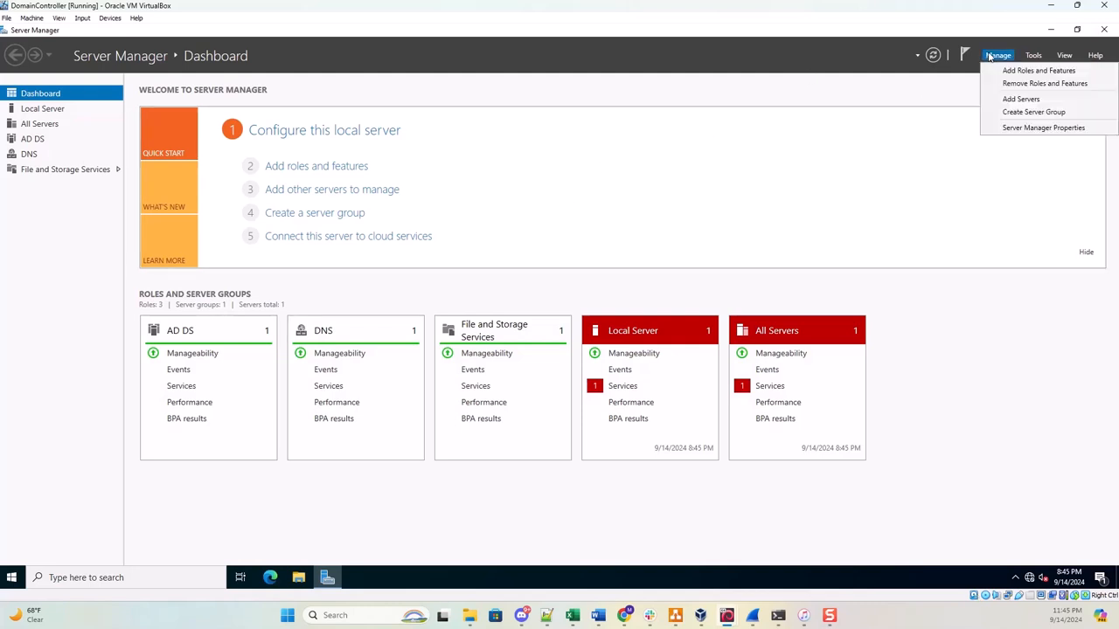
left_click(1008, 73)
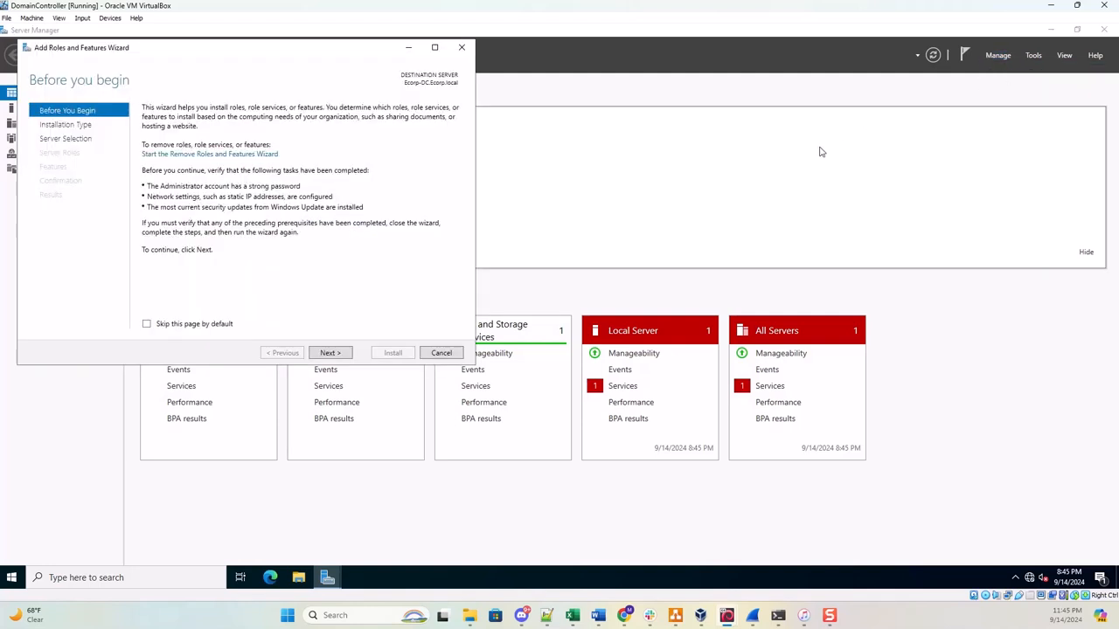
left_click(330, 353)
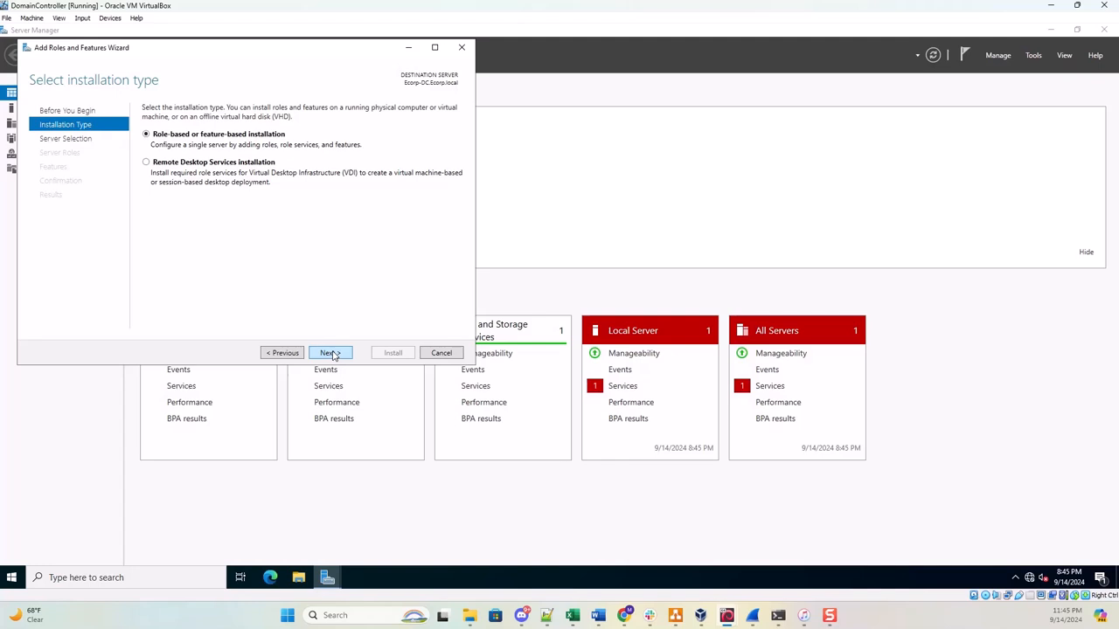
left_click(331, 354)
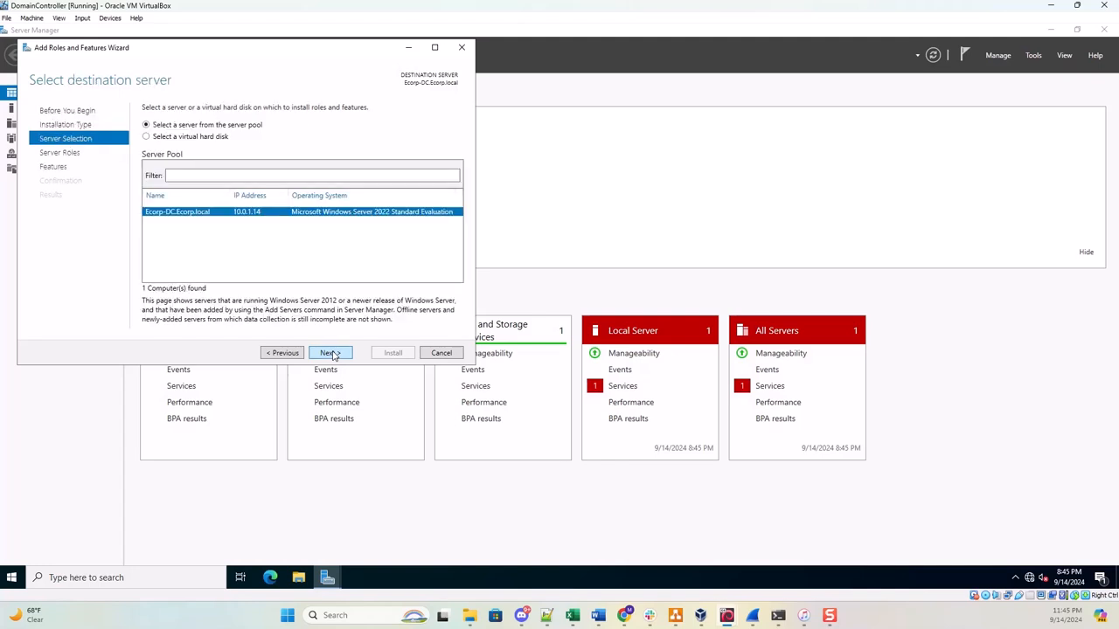
left_click(331, 354)
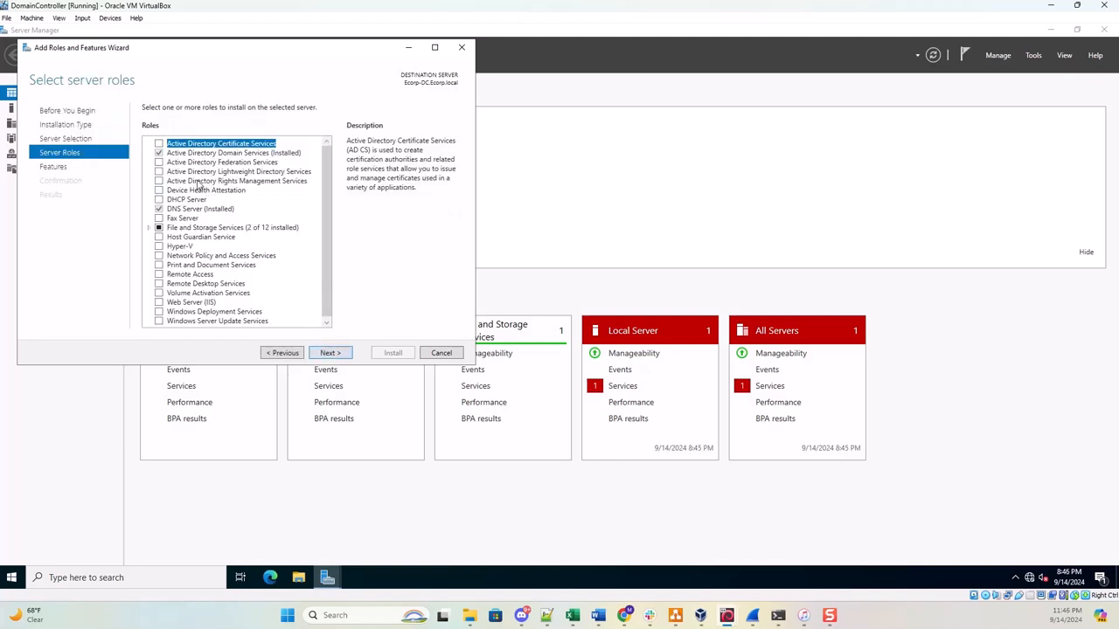
Add Active Directory Certificate Services with its management tools and Certification Authority, allowing automatic restarts.
left_click(159, 144)
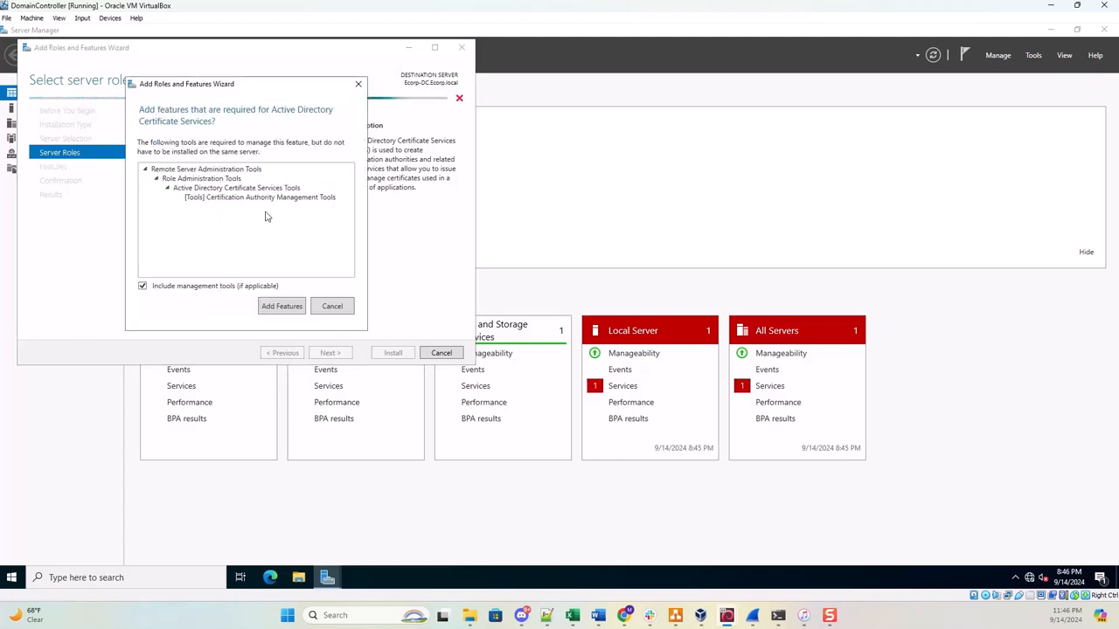
left_click_drag(219, 84, 328, 234)
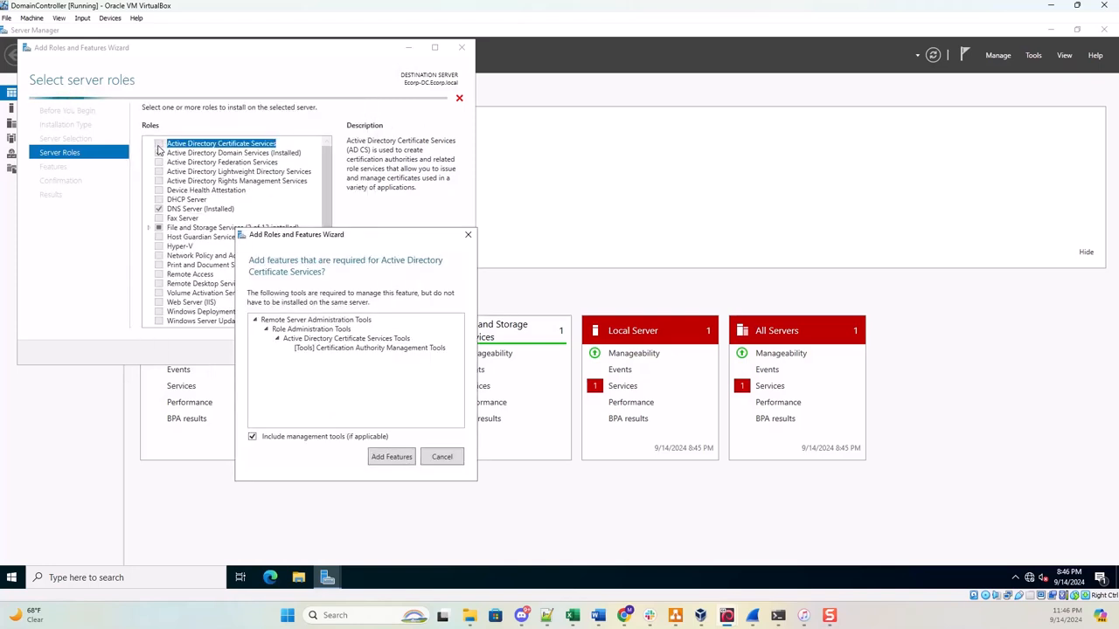
left_click(390, 457)
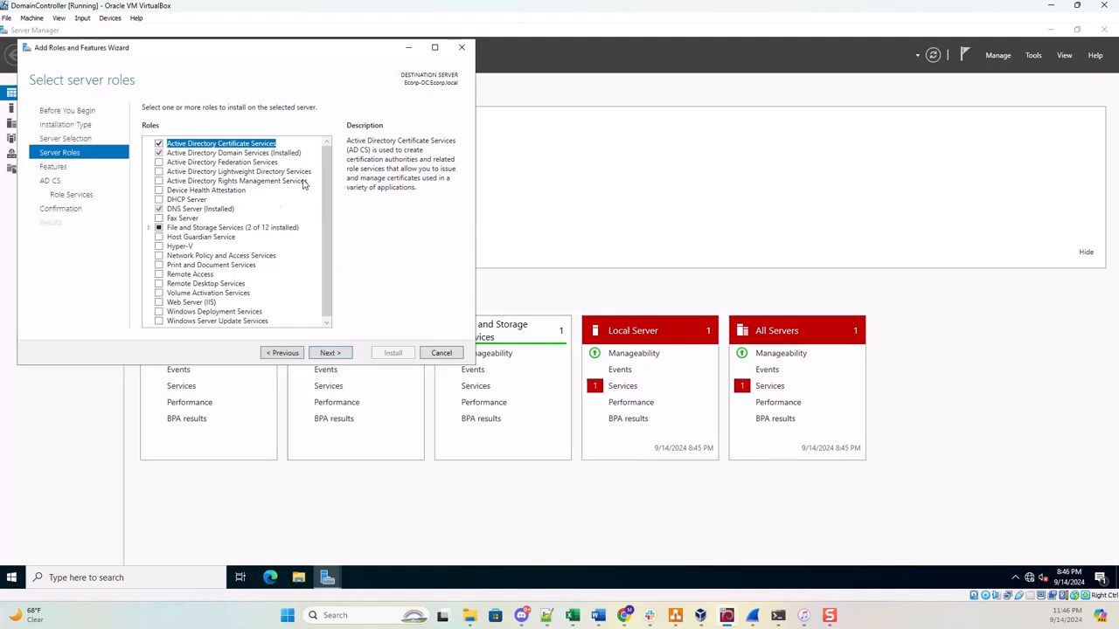
left_click(330, 354)
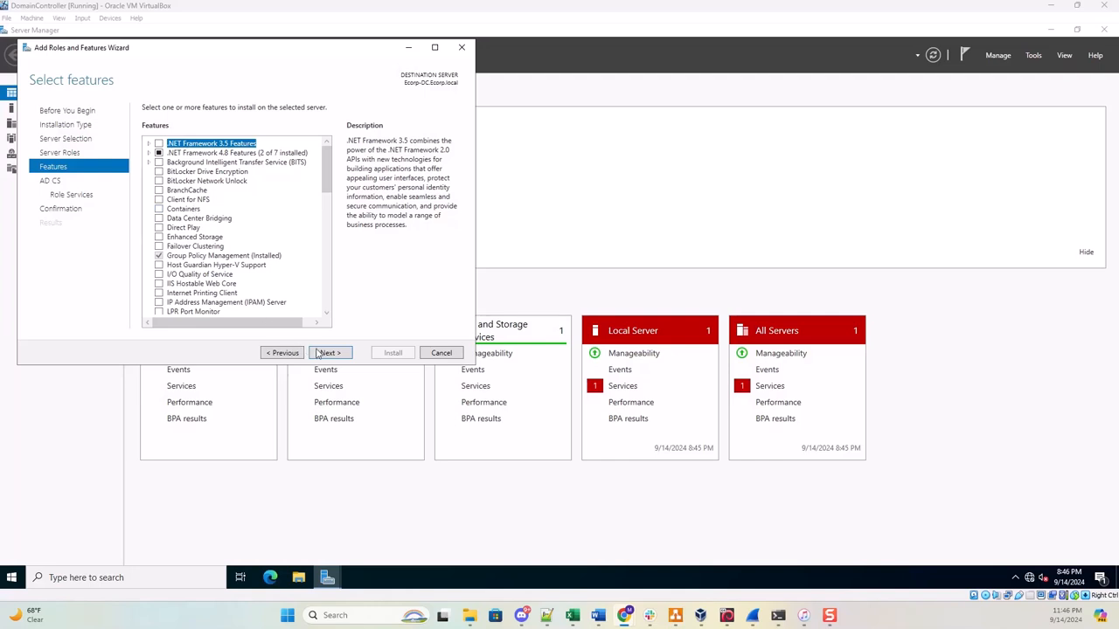
left_click(330, 353)
left_click(329, 354)
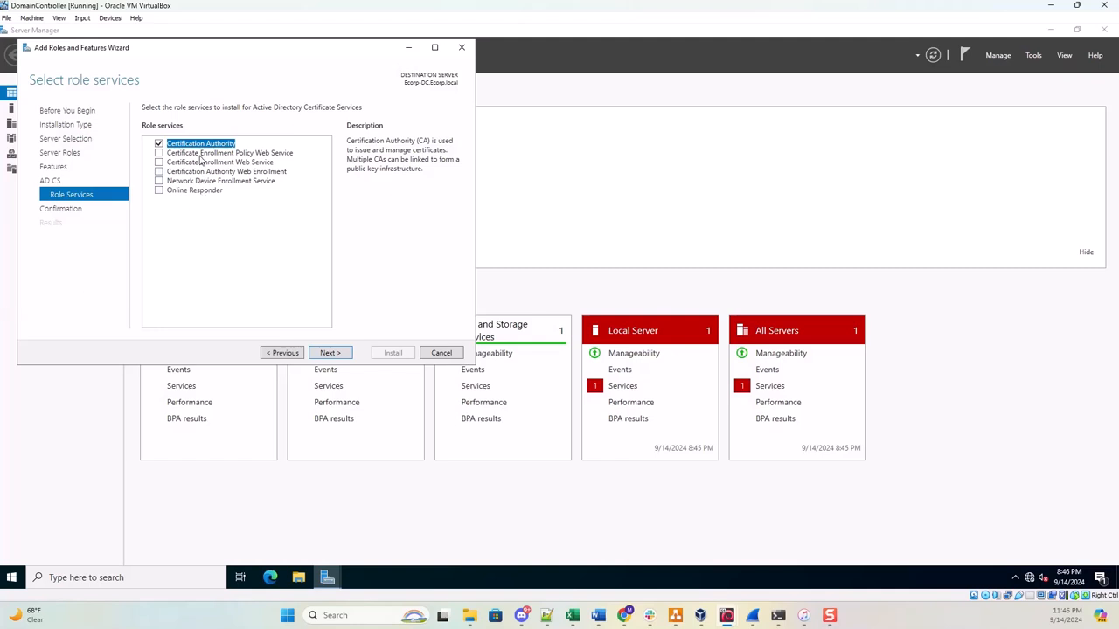
left_click(330, 353)
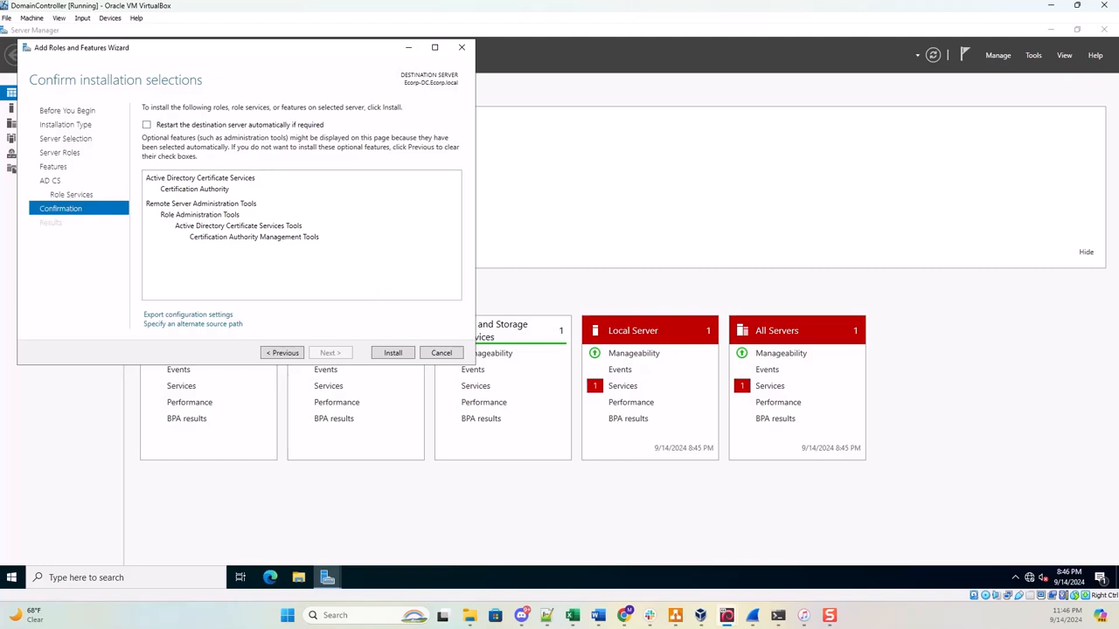
left_click(147, 125)
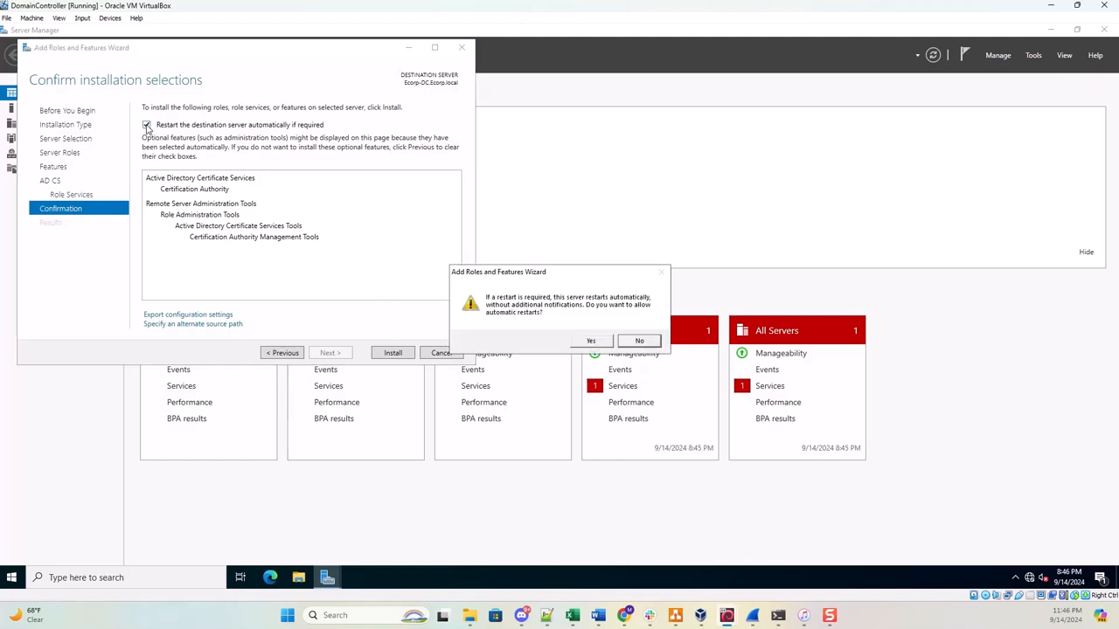
left_click(582, 345)
Install AD CS, then start its configuration keeping the domain administrator credentials.
left_click(394, 353)
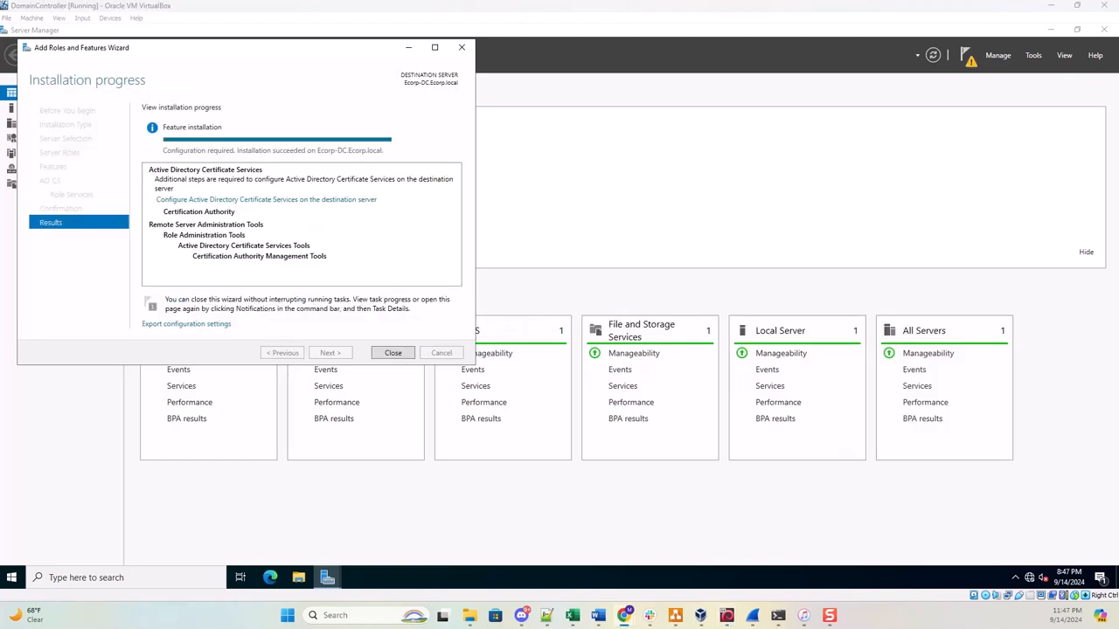
left_click(293, 201)
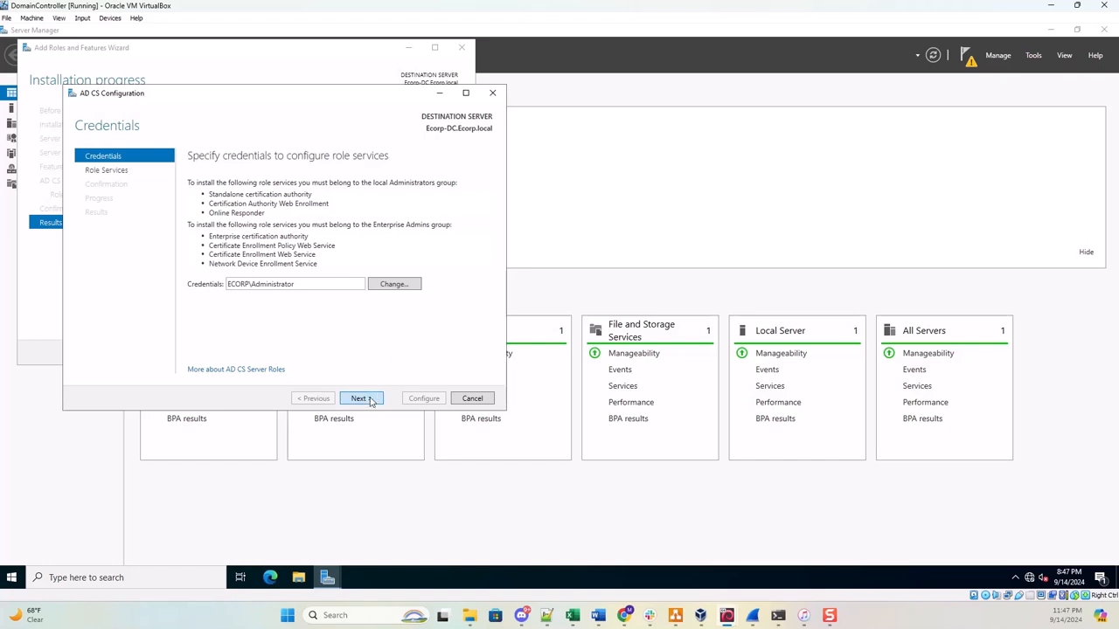
left_click(369, 401)
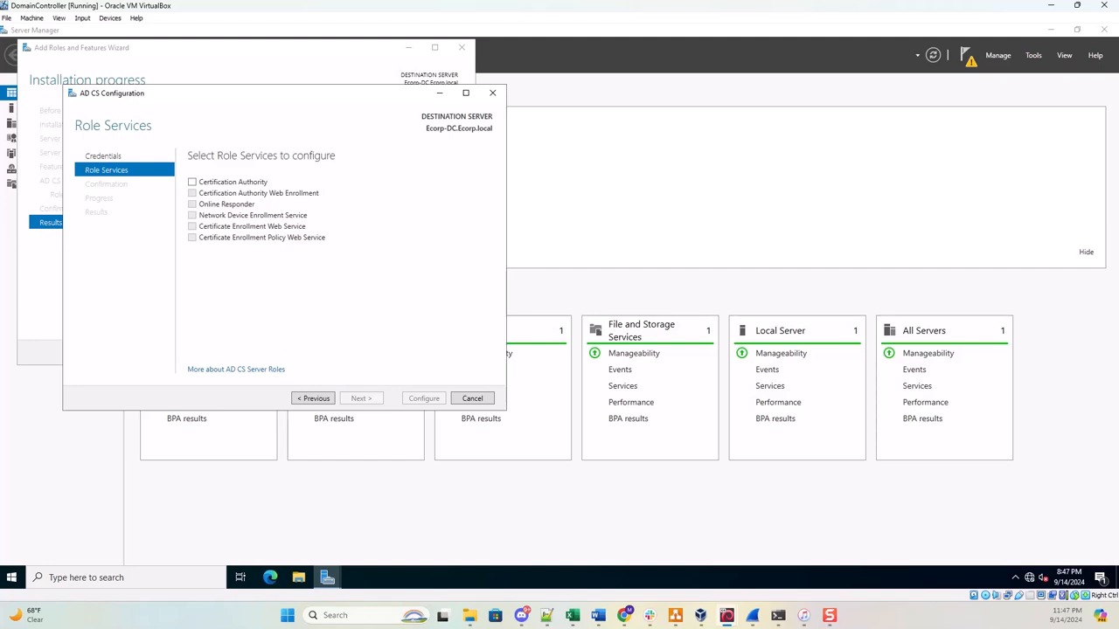
Select the Certification Authority role service as an Enterprise Root CA with a new private key.
left_click(193, 183)
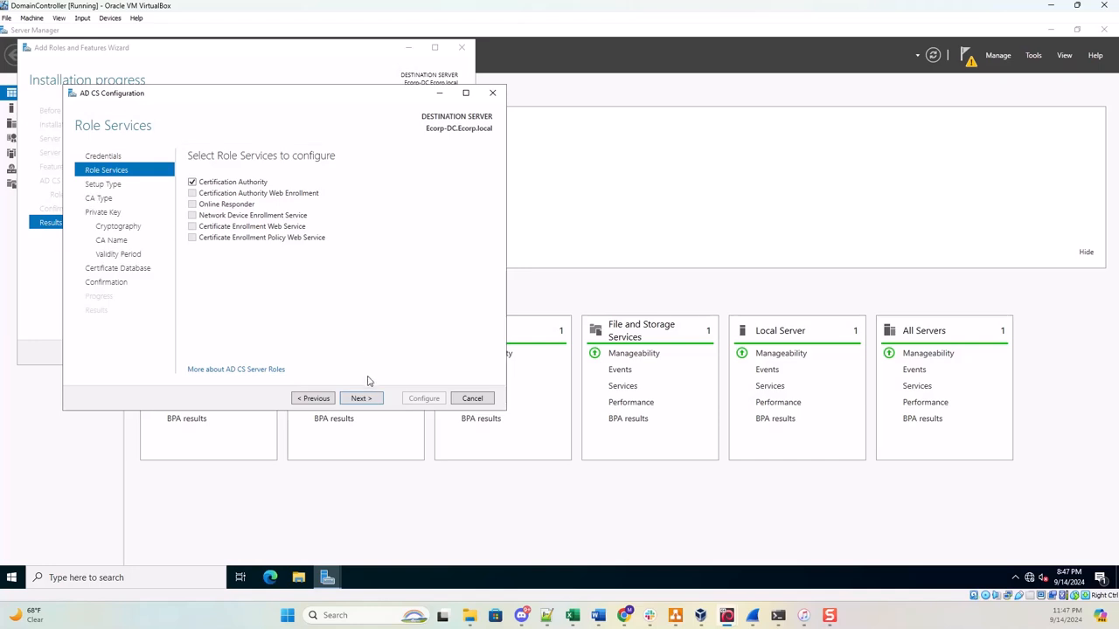
left_click(362, 399)
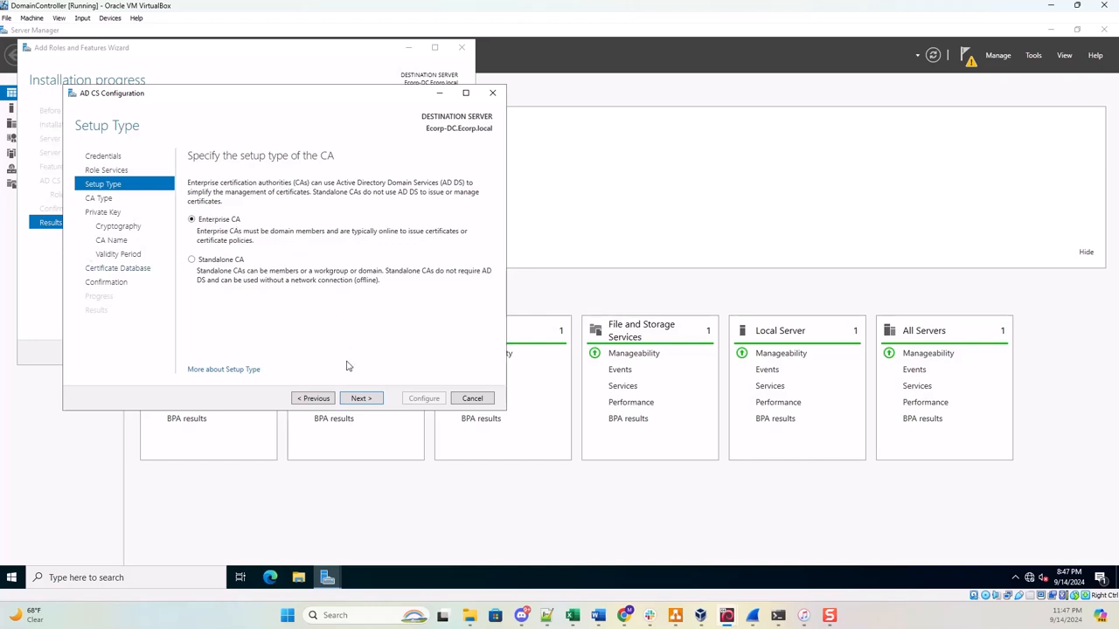
left_click(362, 399)
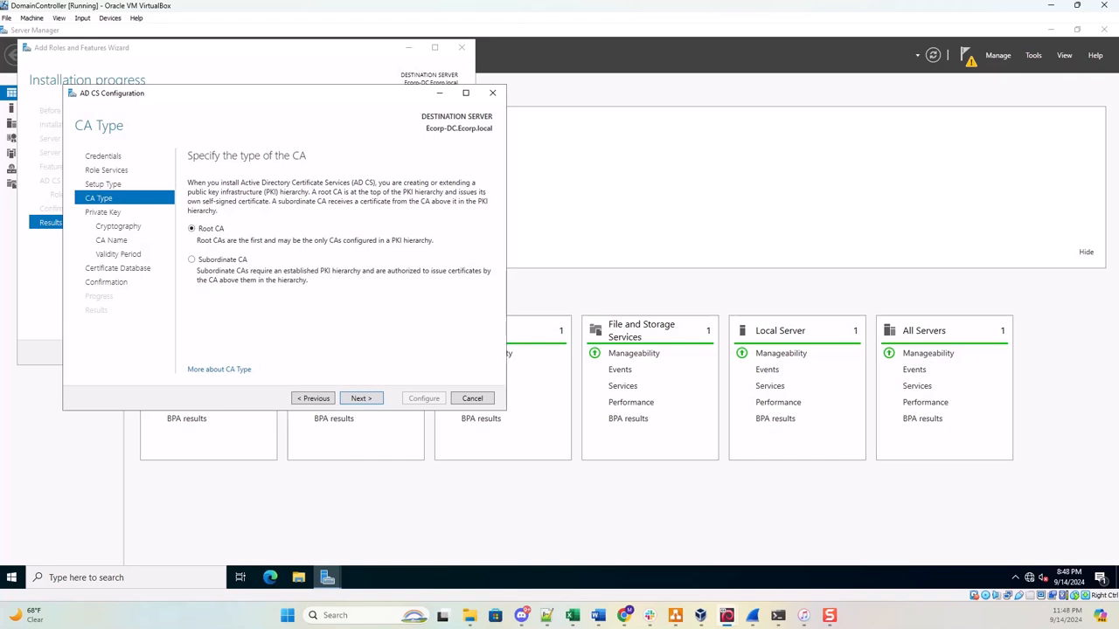
left_click(359, 400)
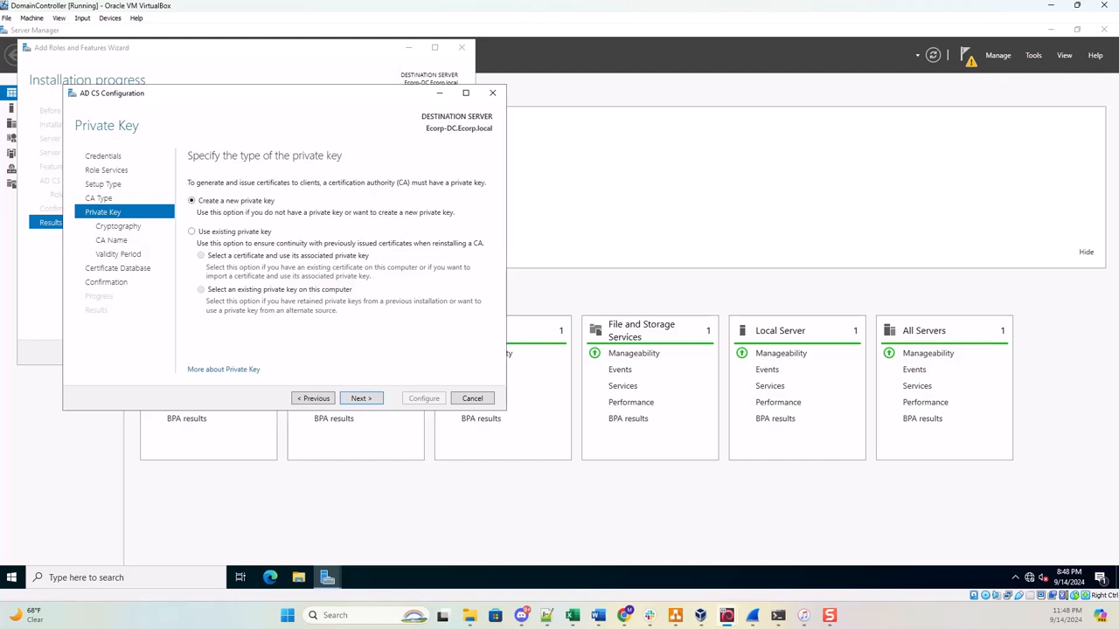
left_click(371, 400)
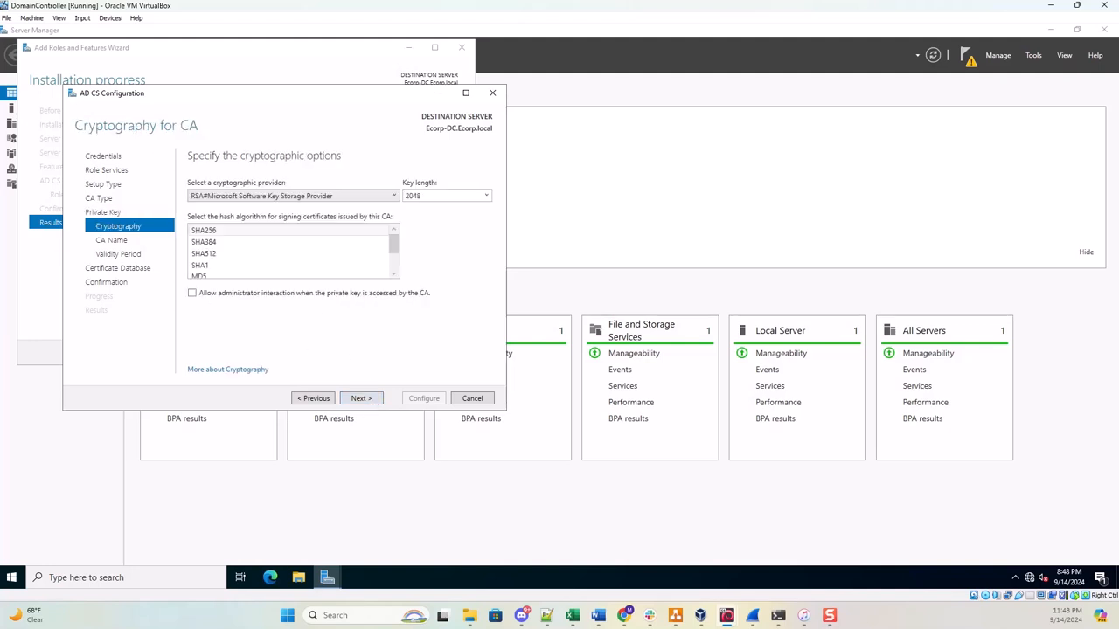
Use SHA256 with a 2048-bit key, CA name Ecorp-ECORP-DC-CA, 5-year validity and default database paths.
left_click(194, 232)
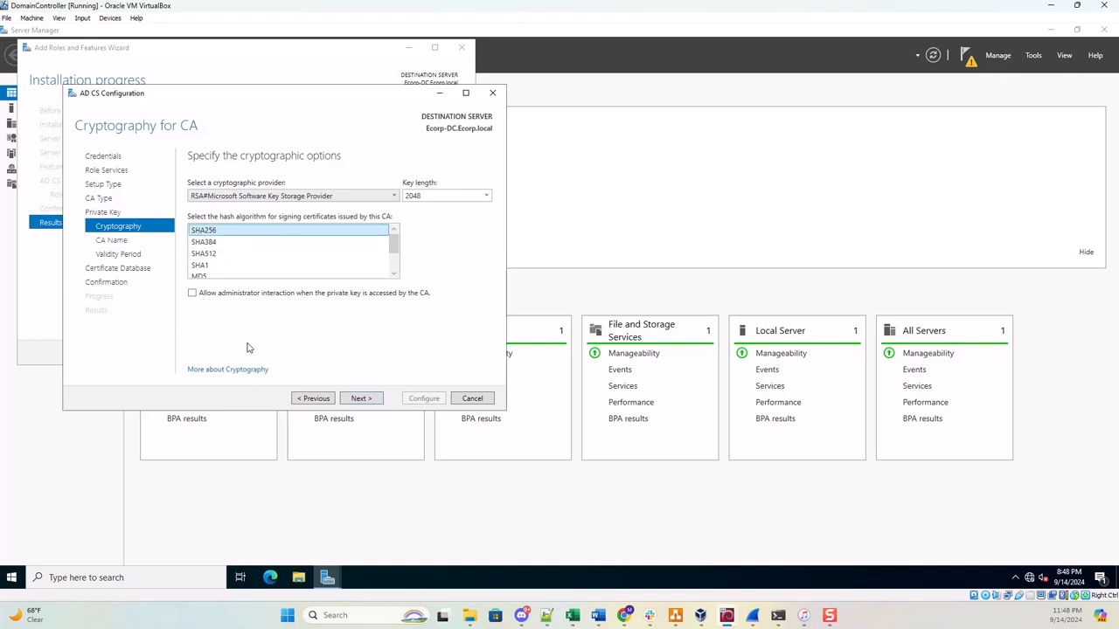
left_click(370, 401)
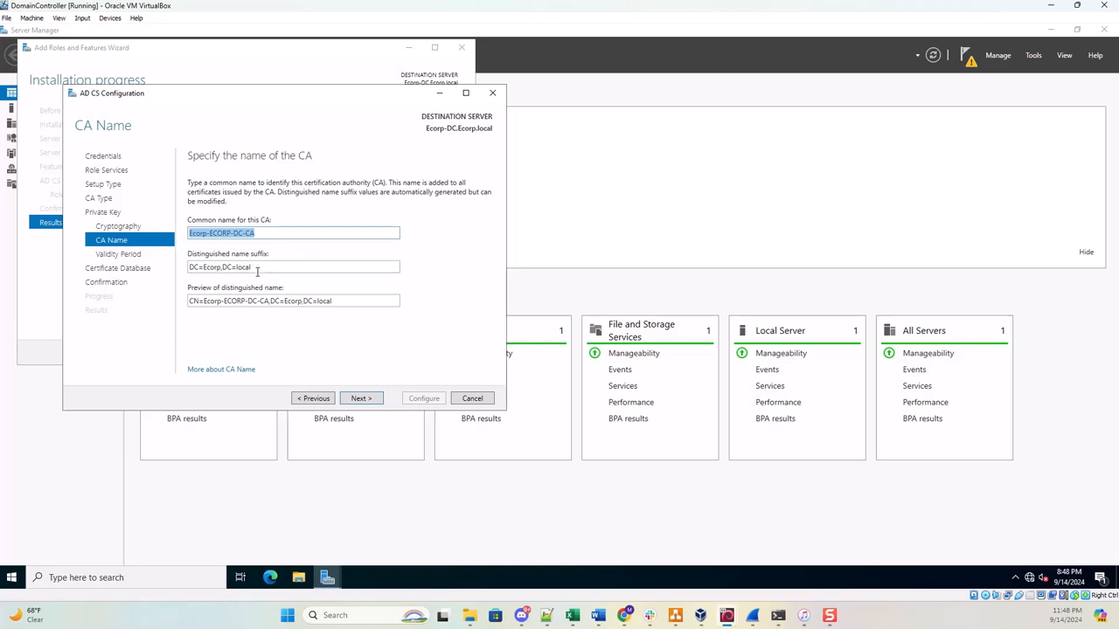
left_click(367, 399)
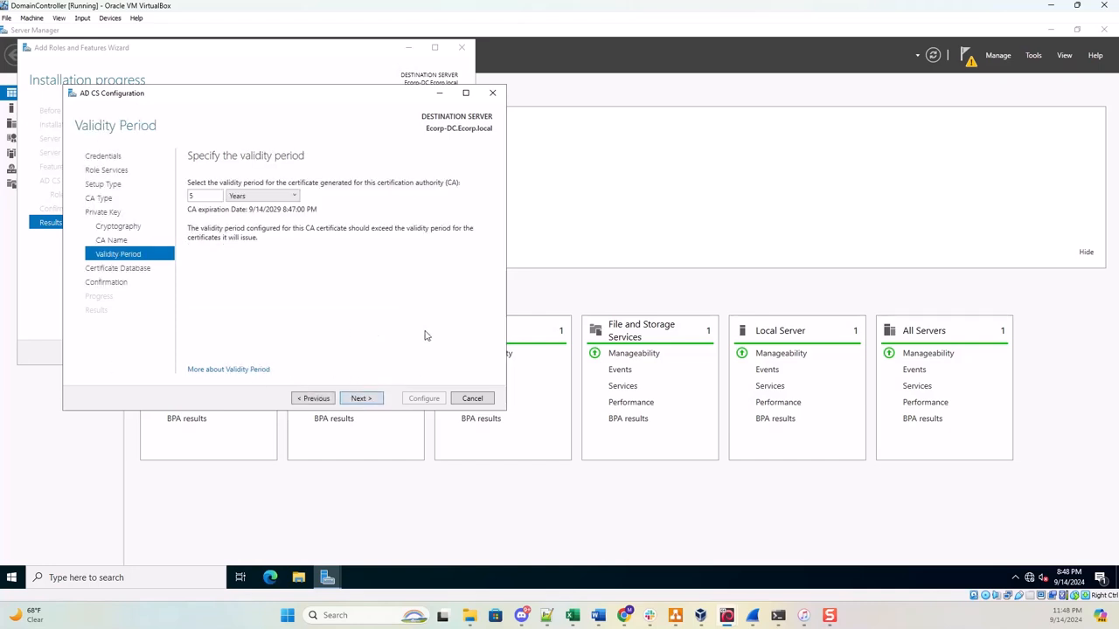
left_click(358, 400)
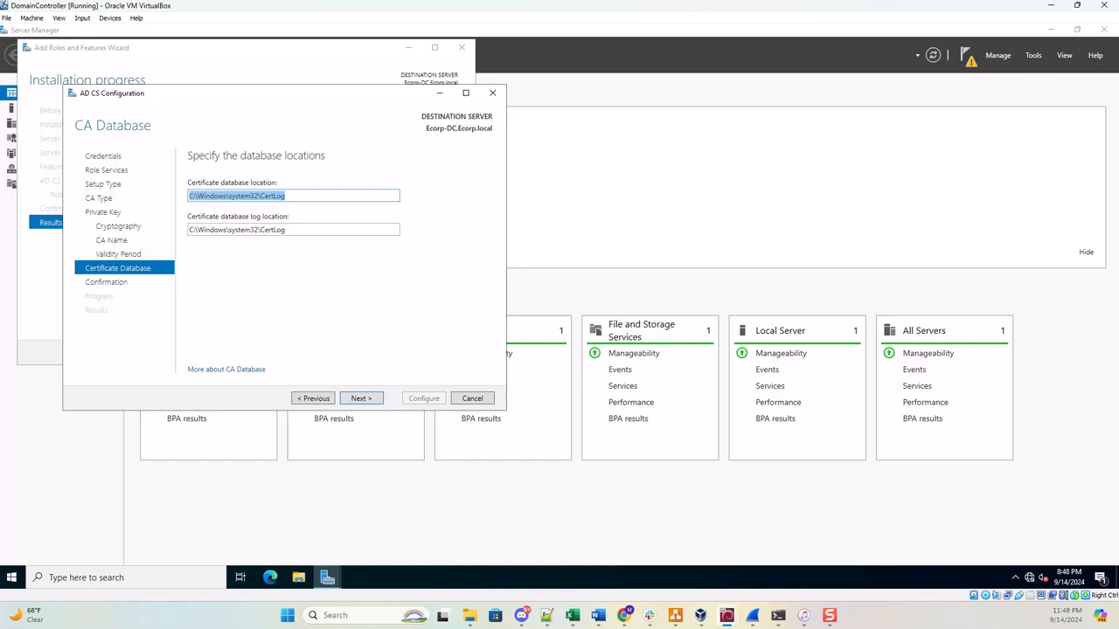
left_click(360, 399)
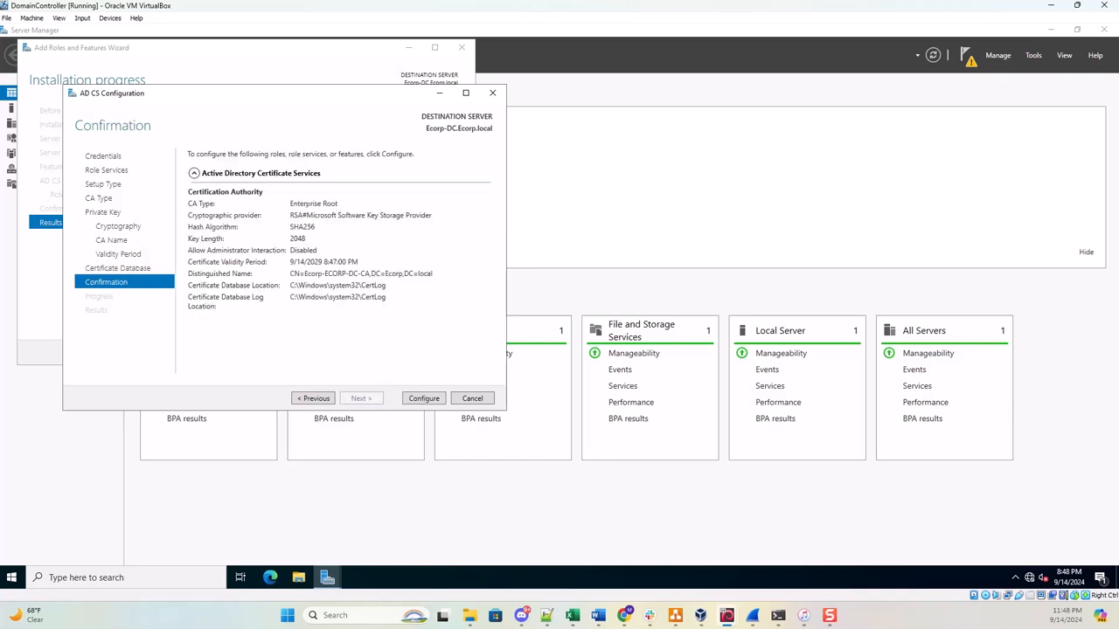
Apply the Enterprise Root CA configuration and close the wizard after it succeeds.
left_click(423, 399)
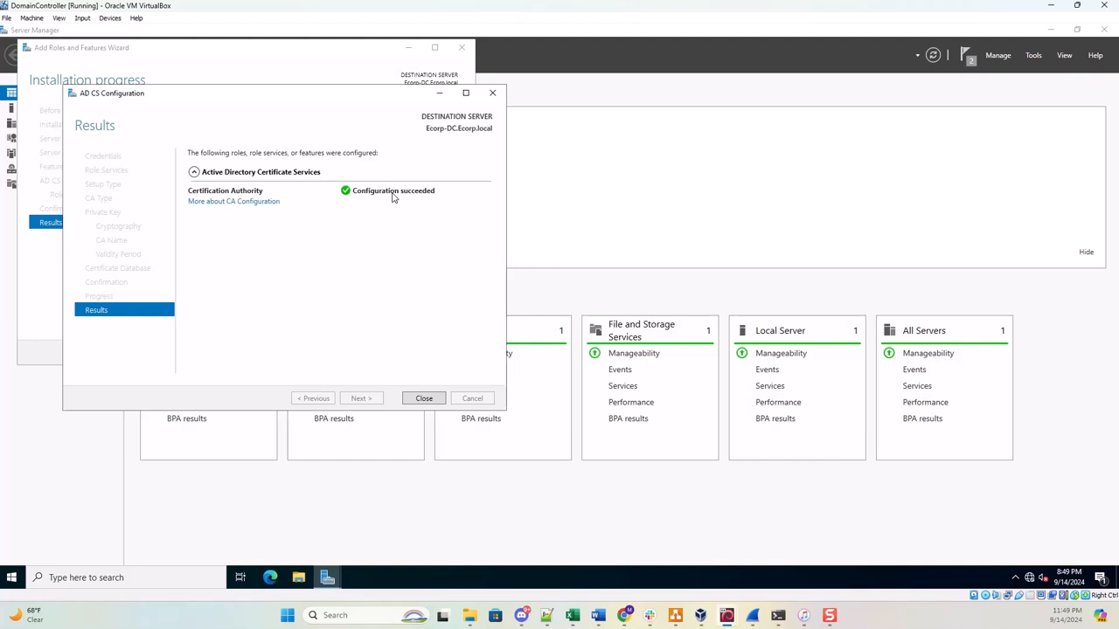
left_click(424, 398)
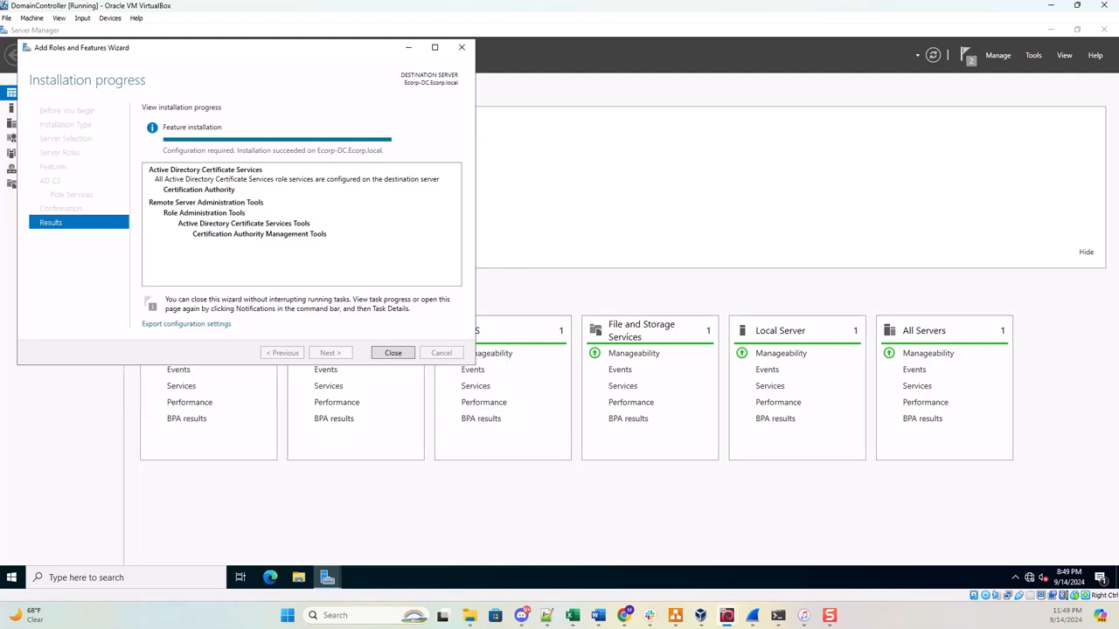